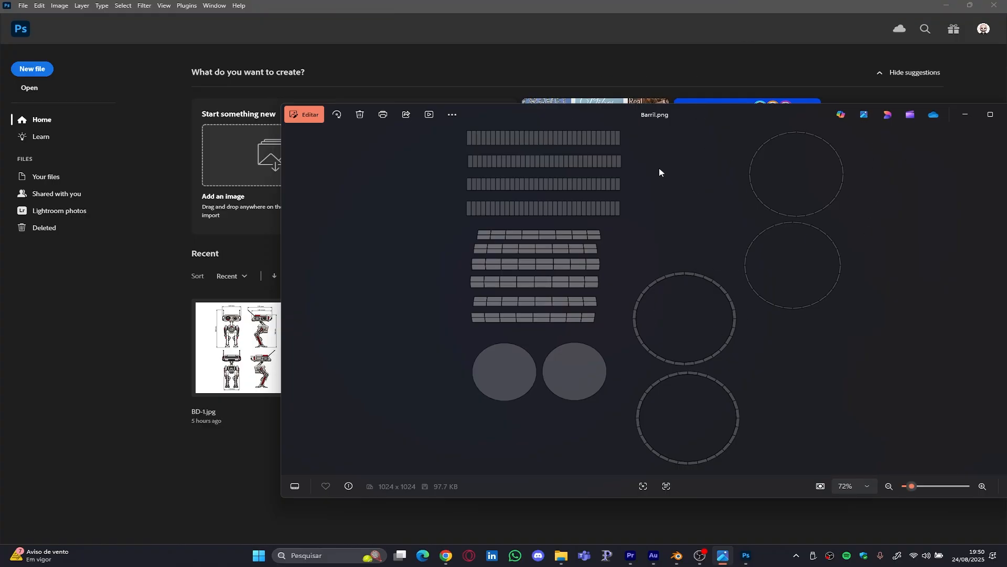
mouse_move(534, 111)
mouse_down()
mouse_move(492, 102)
mouse_move(544, 98)
mouse_move(533, 99)
mouse_move(538, 111)
mouse_move(549, 106)
mouse_up()
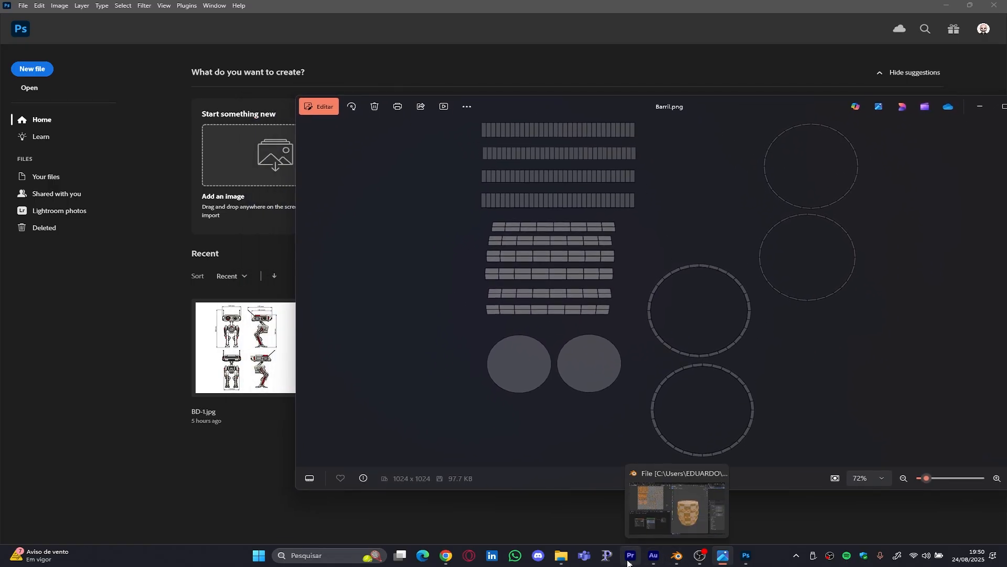
click(567, 559)
click(602, 521)
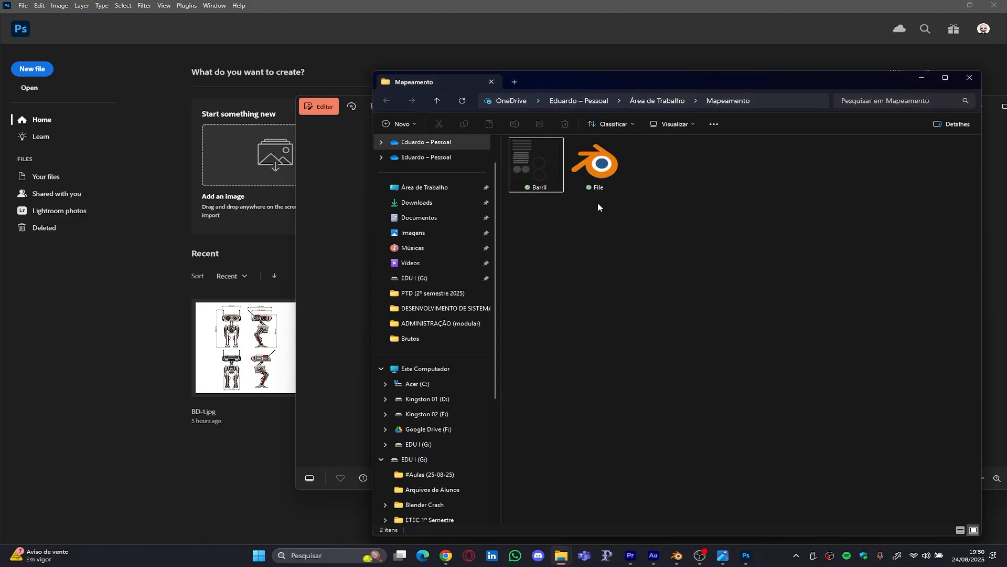
click(131, 414)
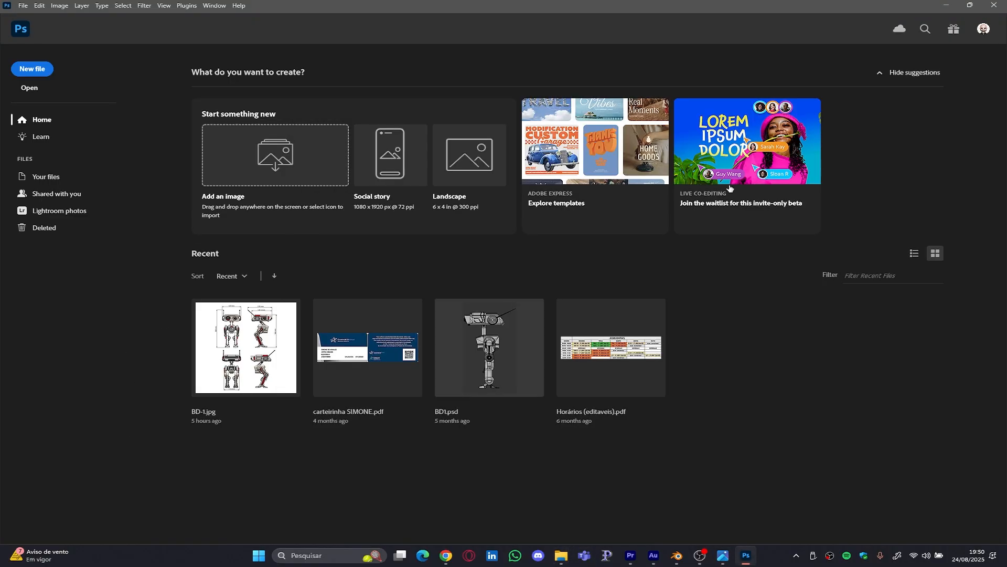
- Close the Barril.png viewer, open Barril.png from the Mapeamento folder in Photoshop, and activate the Move tool
mouse_move(561, 555)
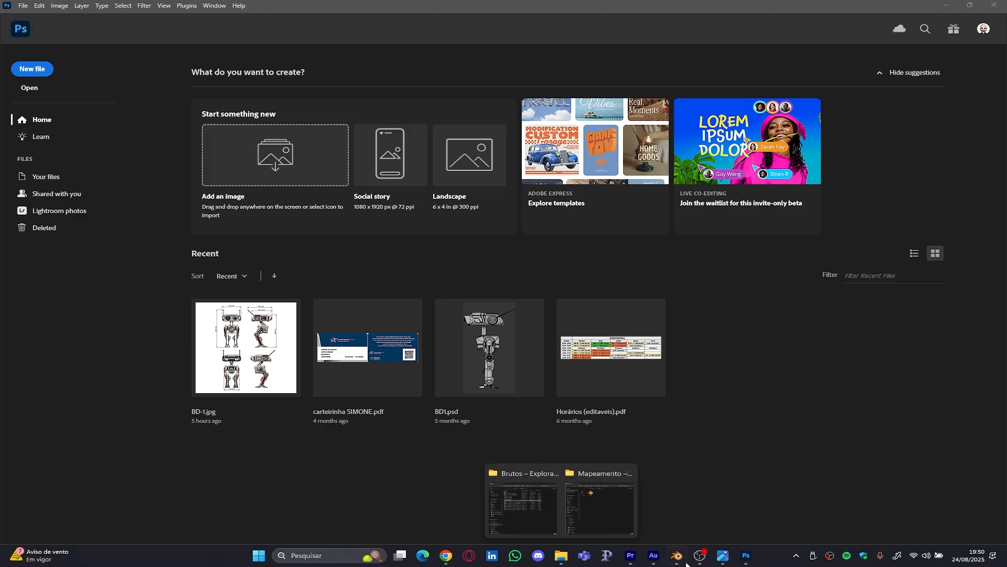
click(726, 557)
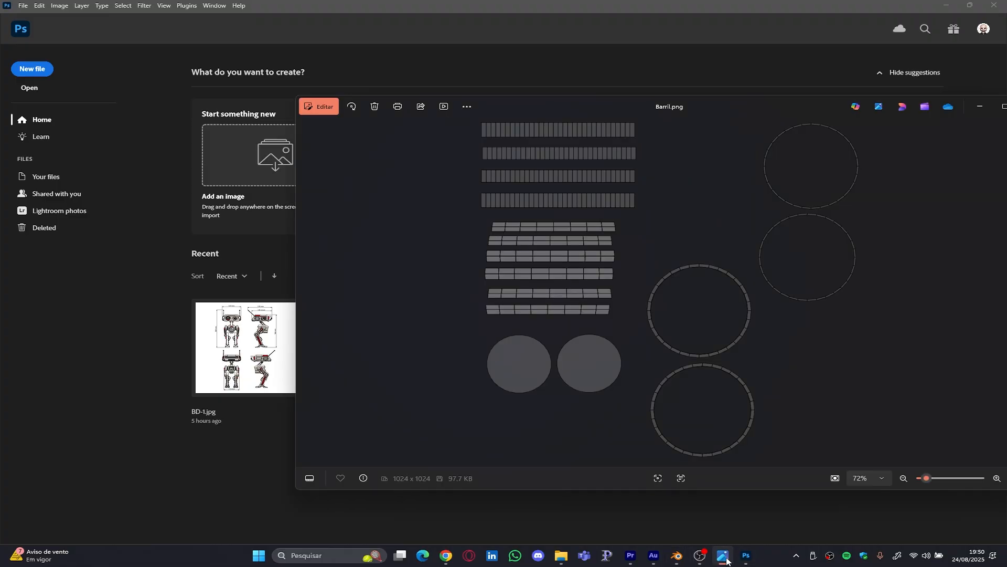
click(820, 99)
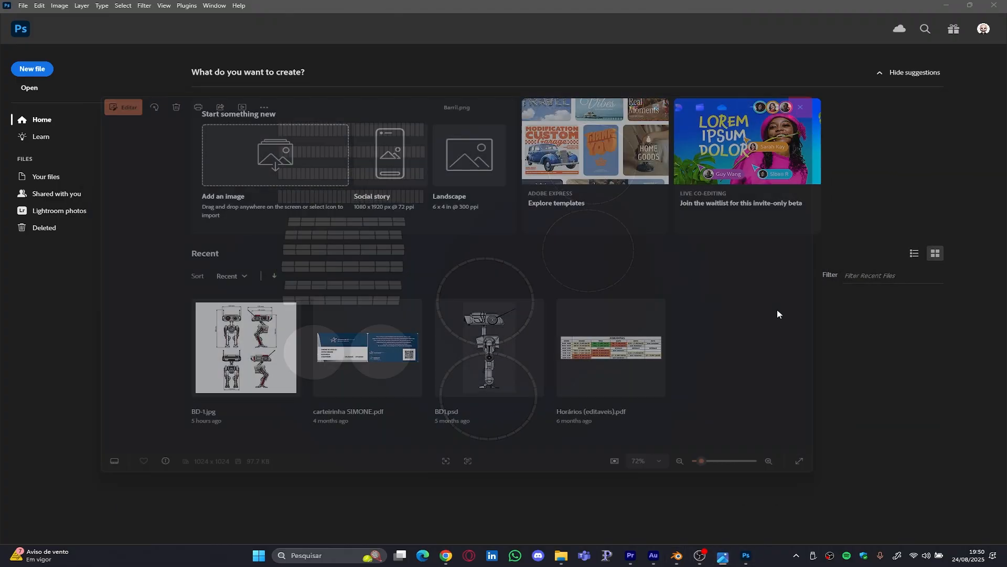
mouse_move(576, 555)
click(610, 508)
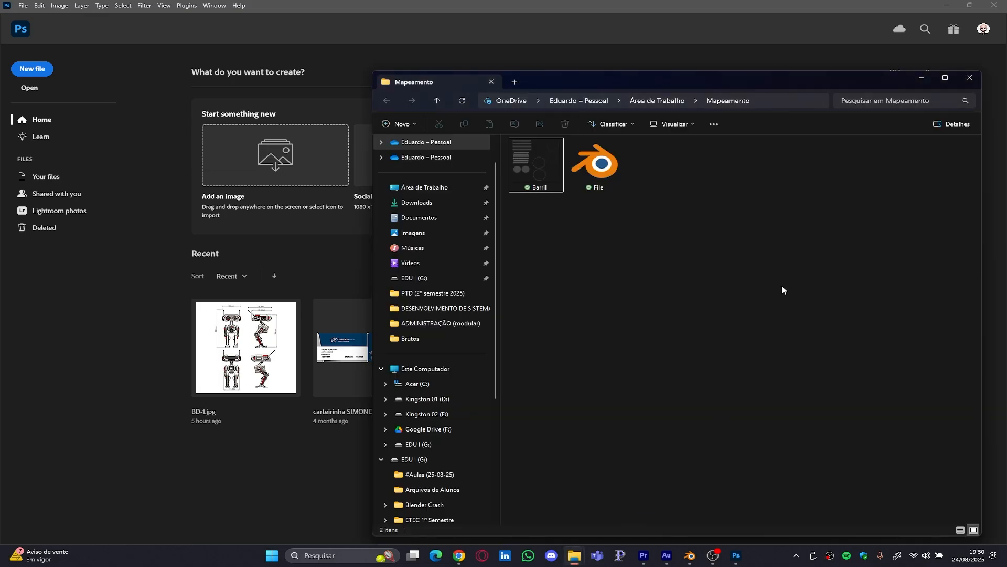
drag(684, 81, 789, 91)
drag(648, 175, 309, 487)
click(562, 235)
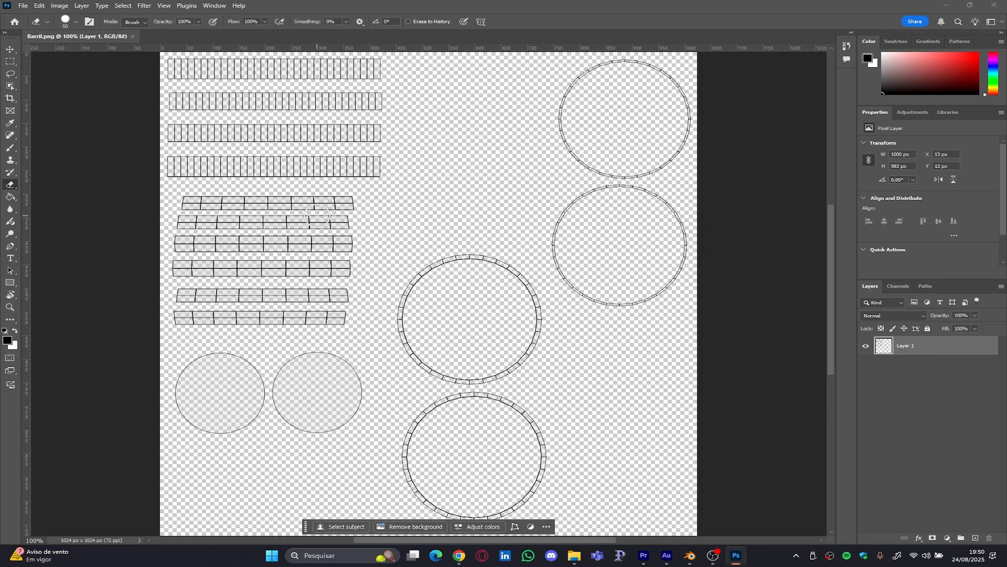
click(10, 50)
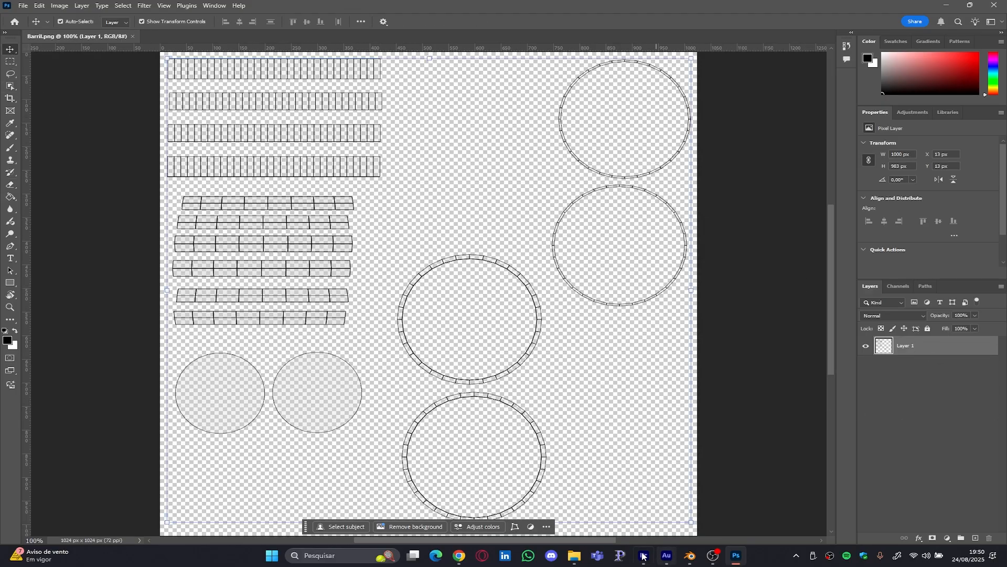
- Switch to the browser, search Google for "texture wood" and preview the dark brown iStock wood image
click(461, 557)
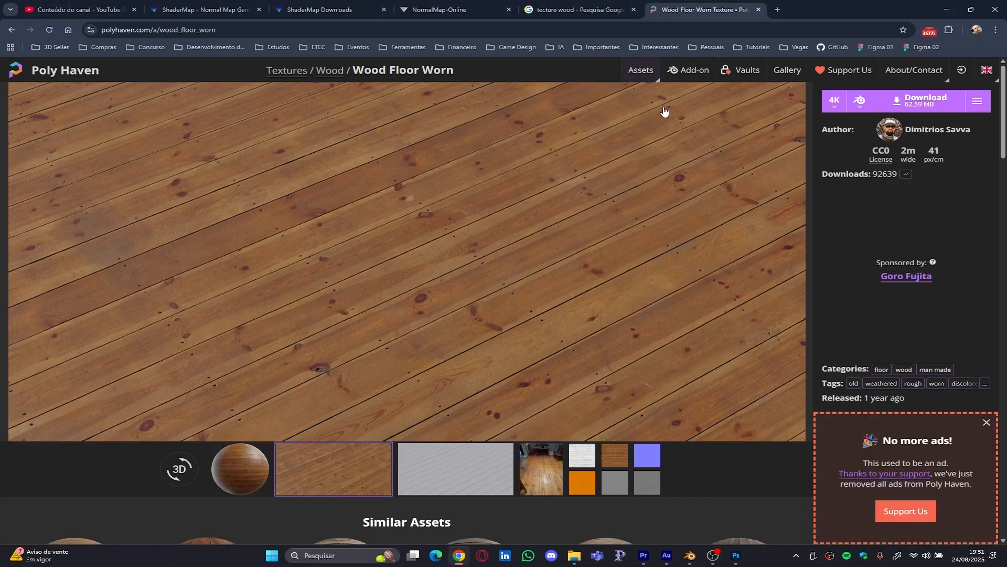
click(551, 10)
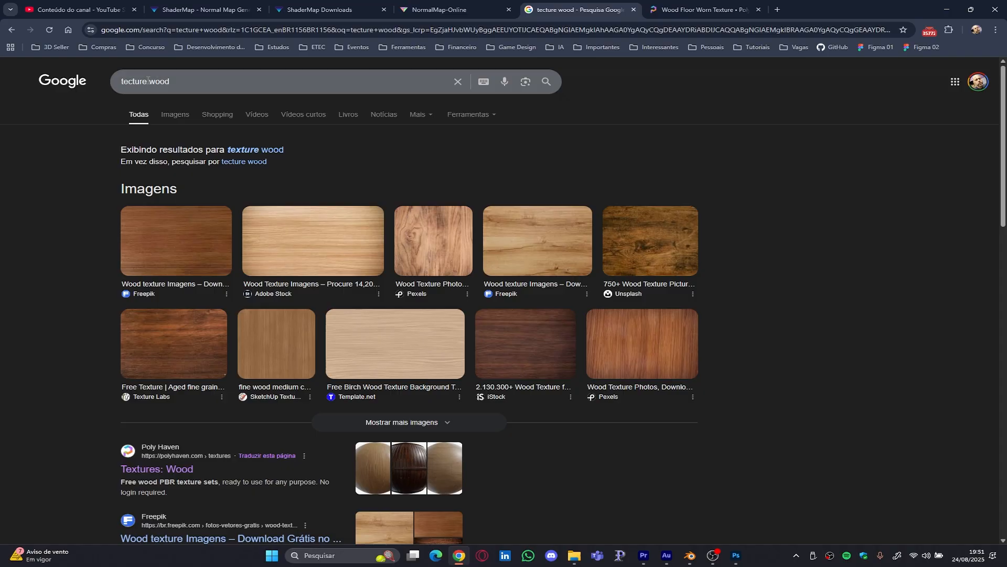
click(130, 83)
key(BackSpace)
text(x)
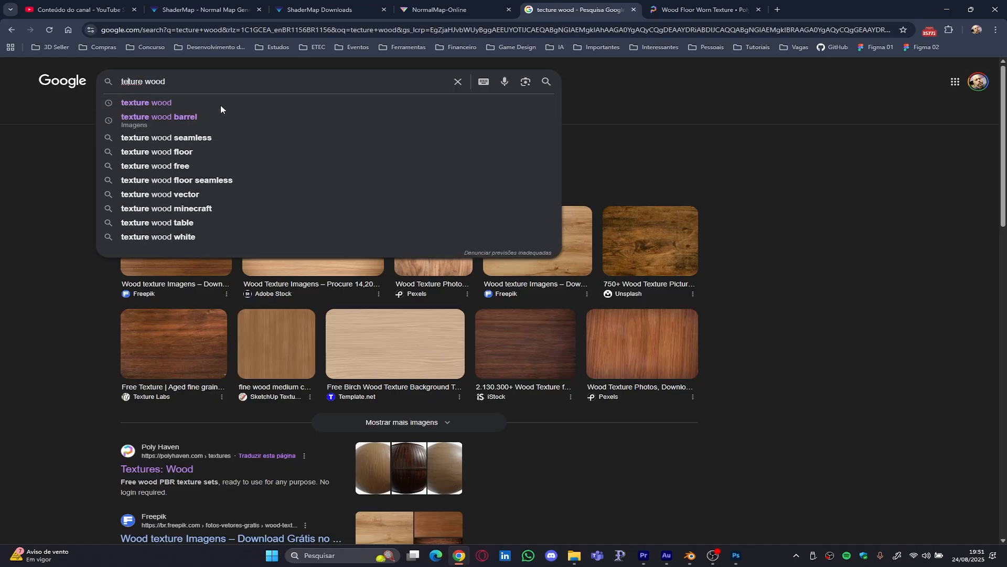
key(Return)
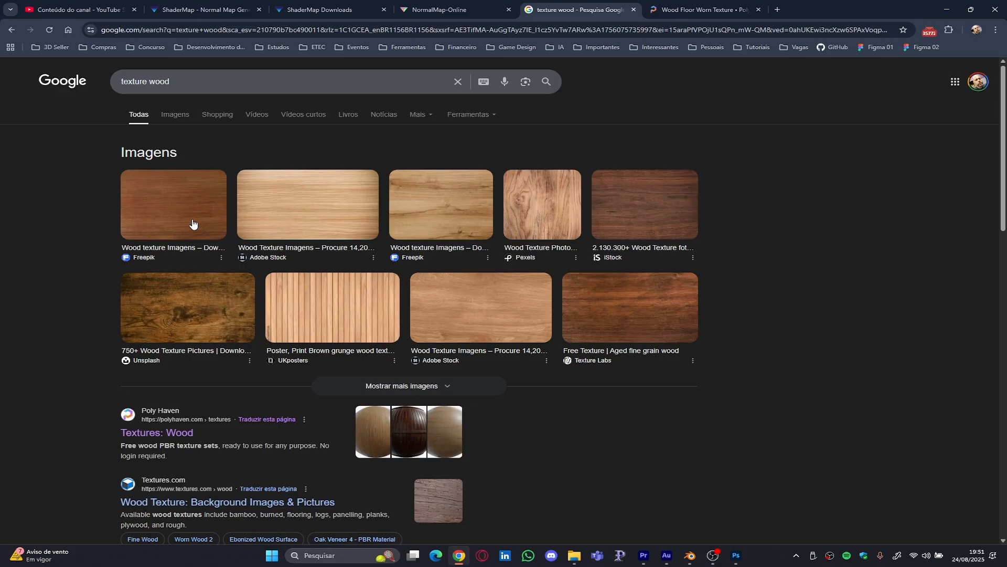
click(671, 203)
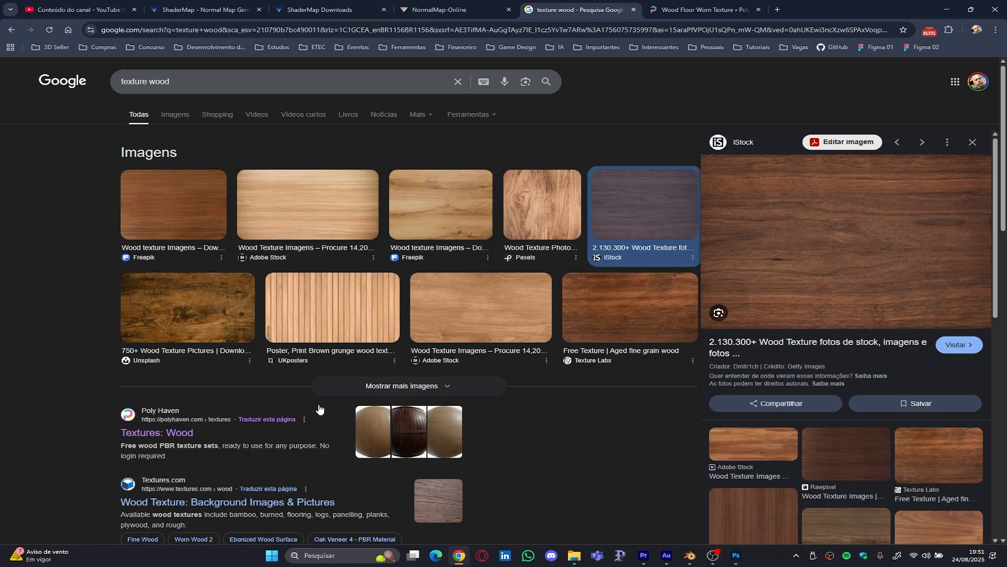
- Examine the Wood Floor Worn texture page on Poly Haven
click(670, 17)
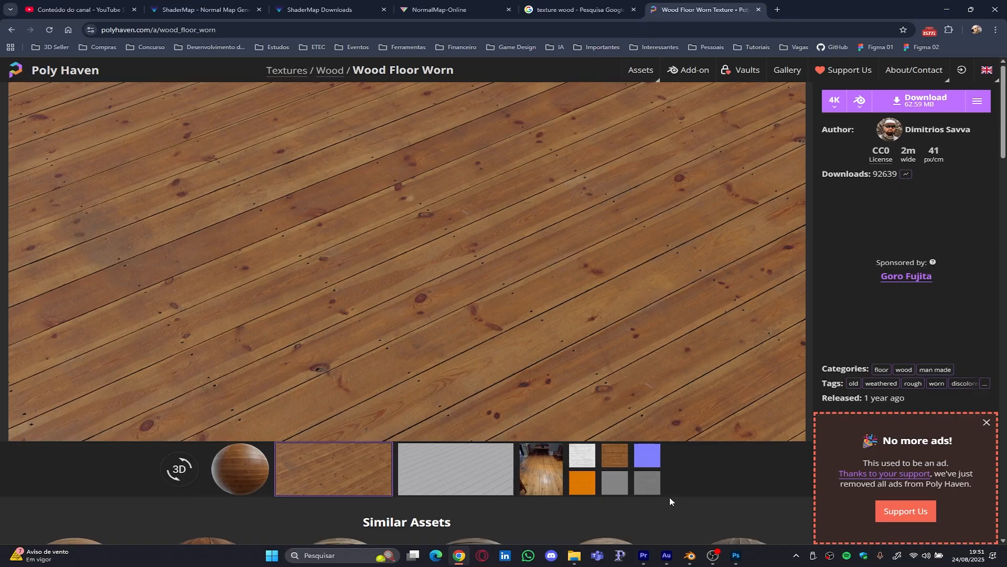
scroll(670, 496, down, 2)
scroll(413, 367, up, 2)
scroll(582, 490, down, 1)
scroll(582, 488, up, 1)
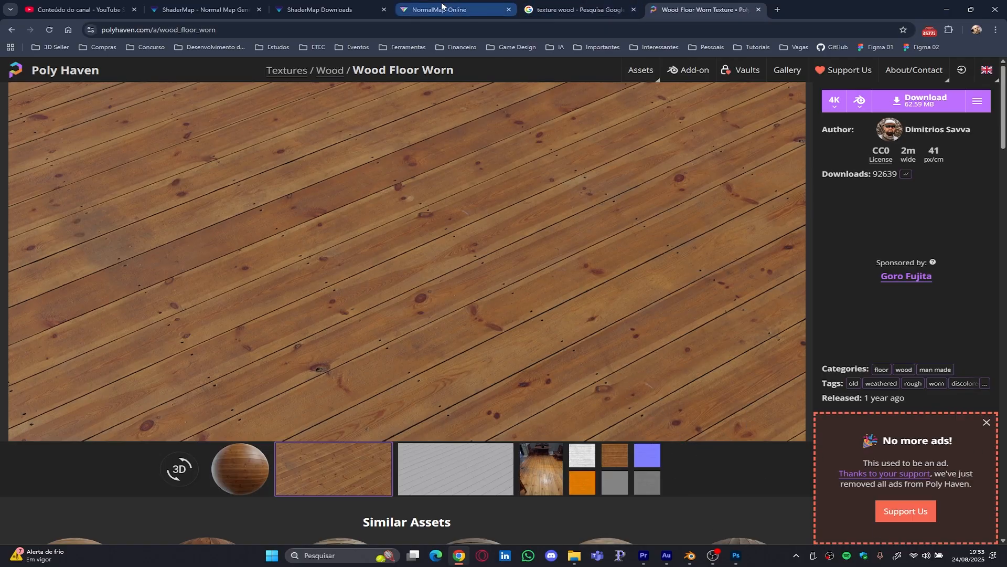
- Save the previewed iStock wood image as a JPEG named wood_01 in the desktop's Mapeamento folder
click(582, 9)
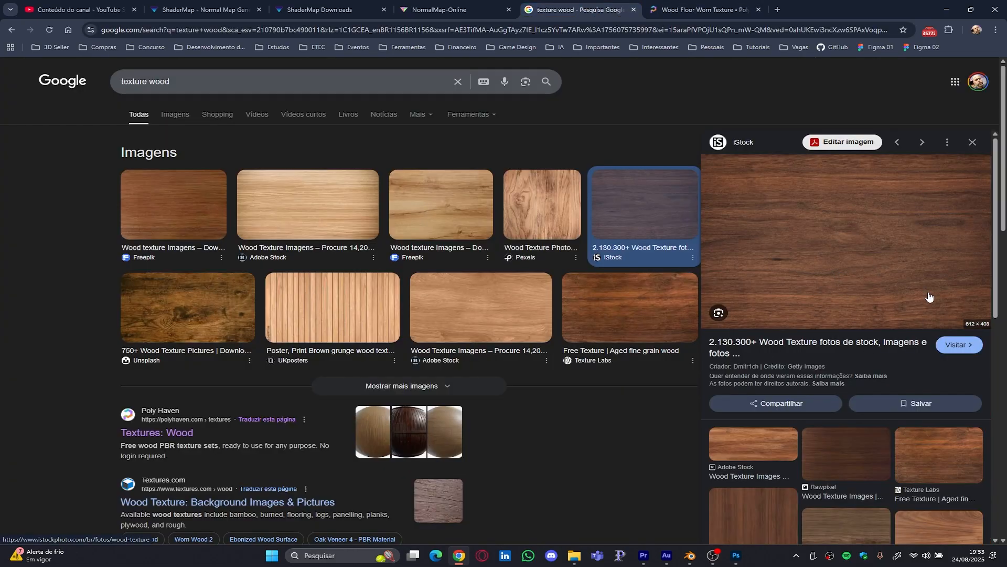
right_click(872, 263)
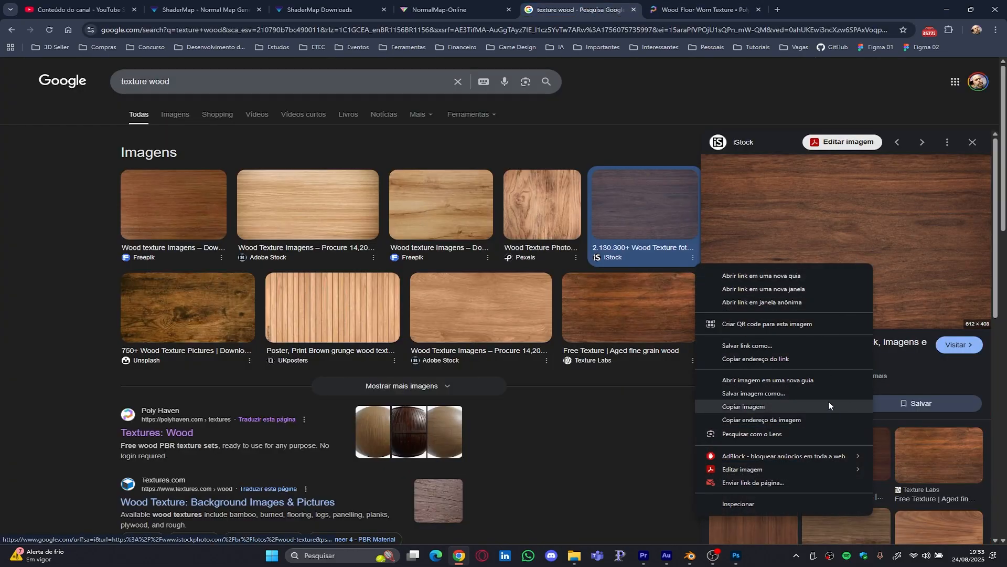
click(801, 394)
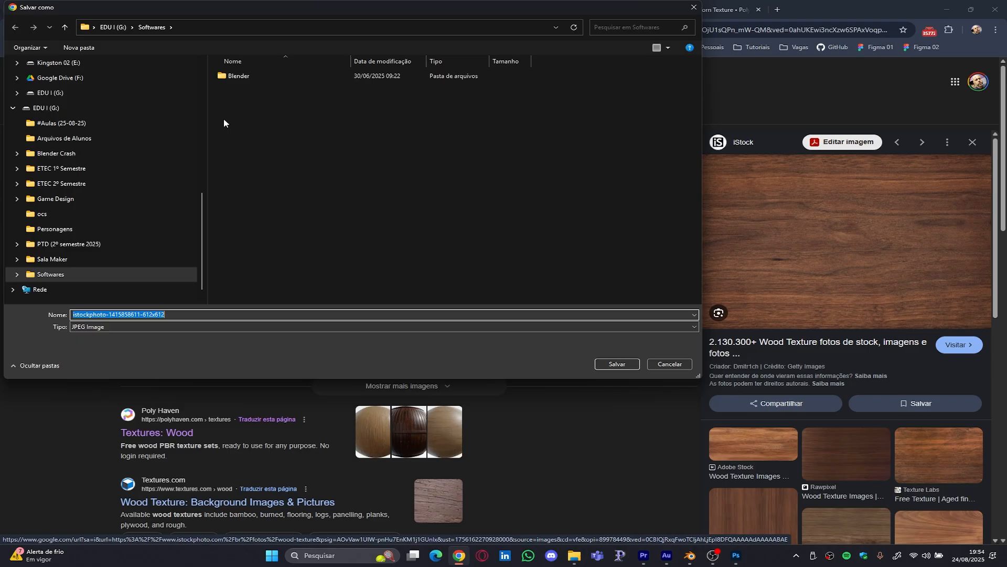
scroll(105, 155, up, 10)
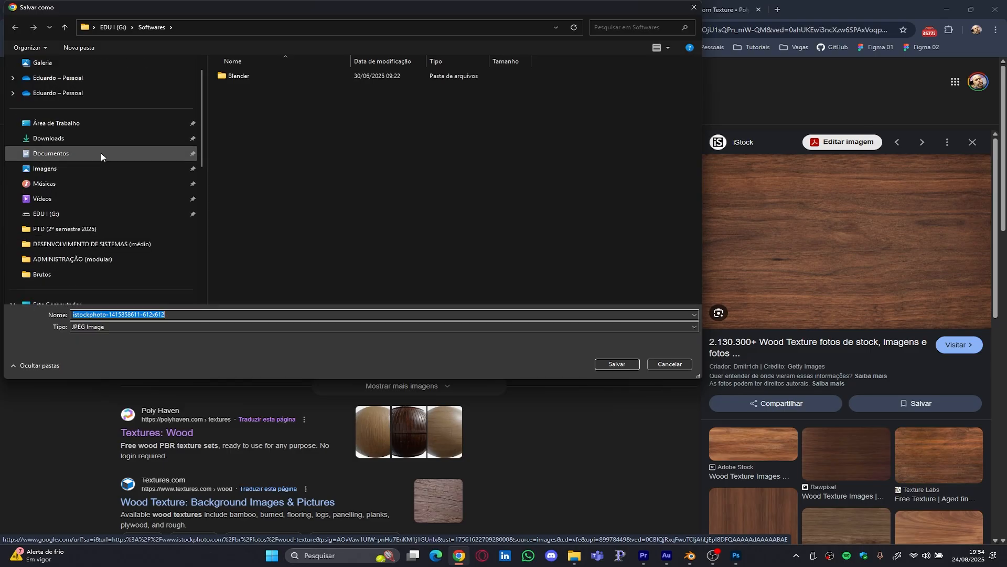
click(84, 124)
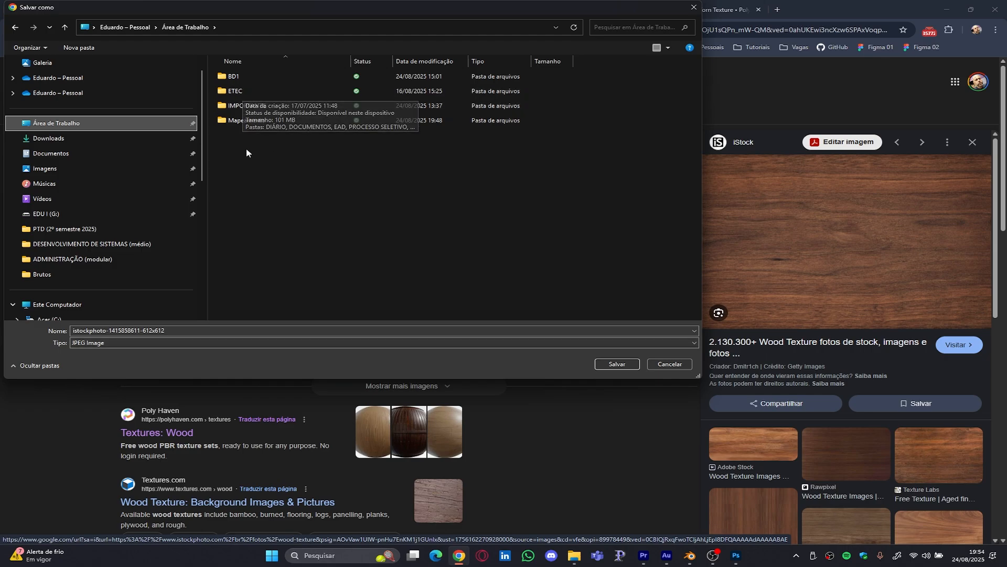
click(236, 120)
double_click(236, 120)
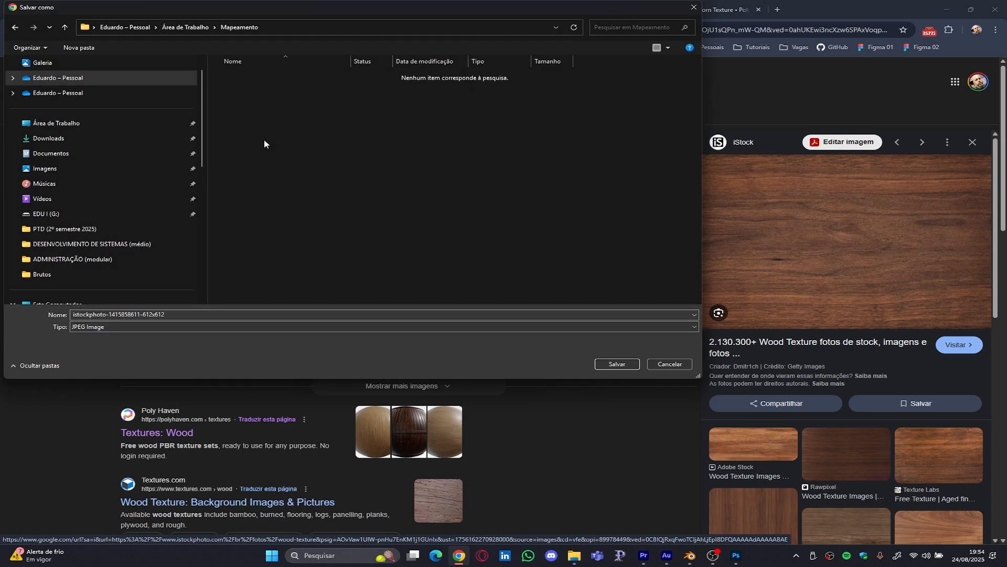
double_click(220, 316)
text(wood_01)
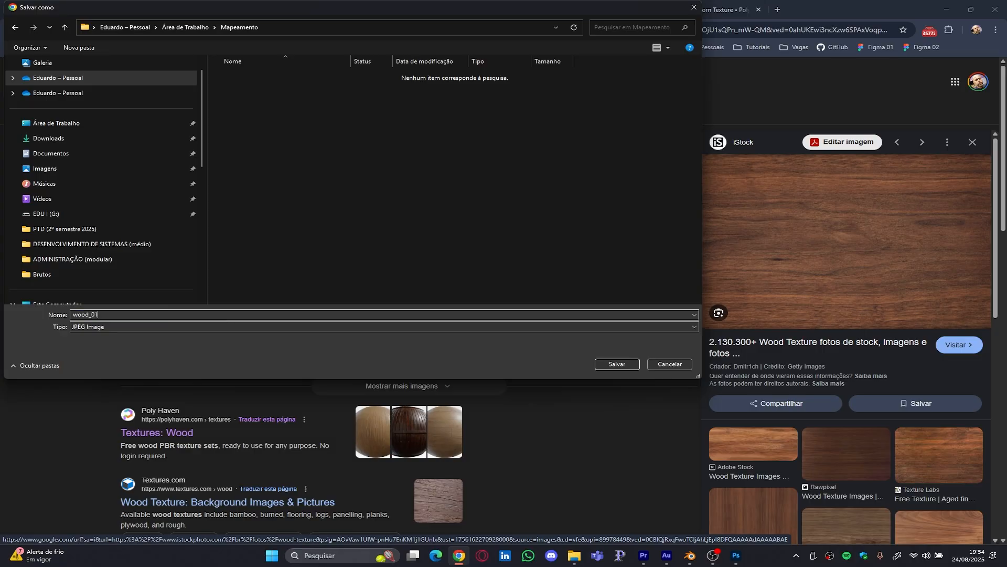
key(Return)
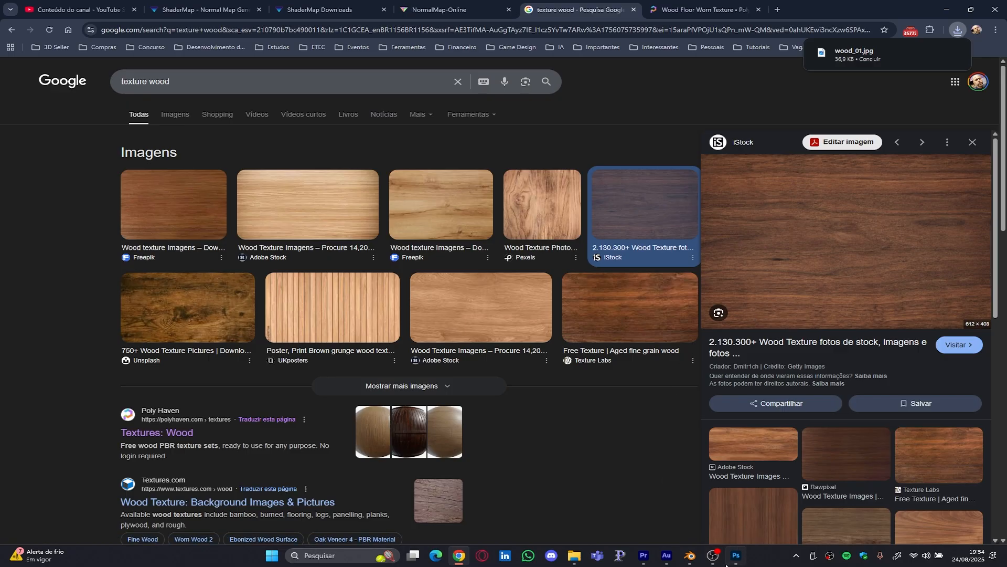
- Back in Photoshop, place wood_01 from the Mapeamento folder as an embedded image and move its layer below Layer 1
click(739, 561)
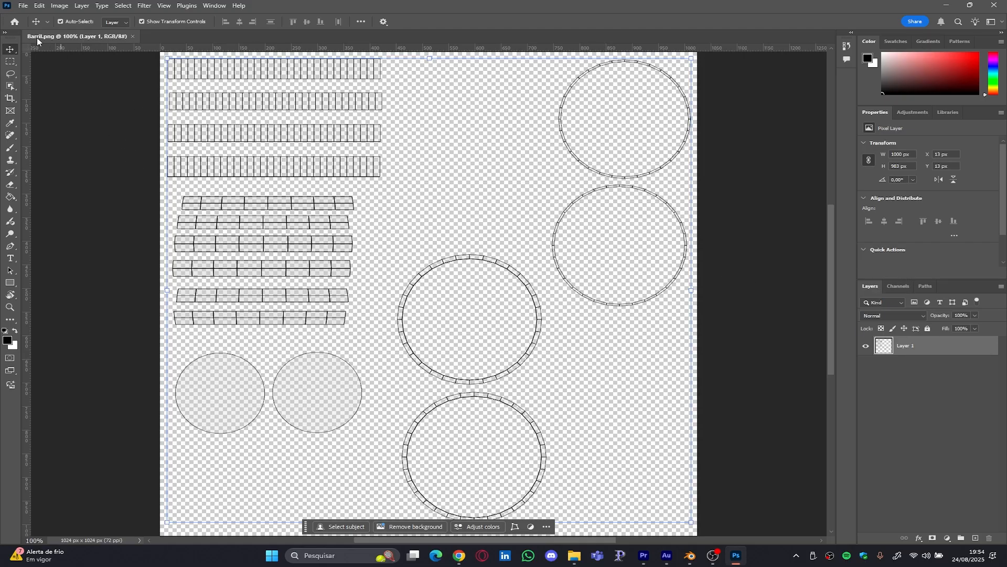
click(23, 6)
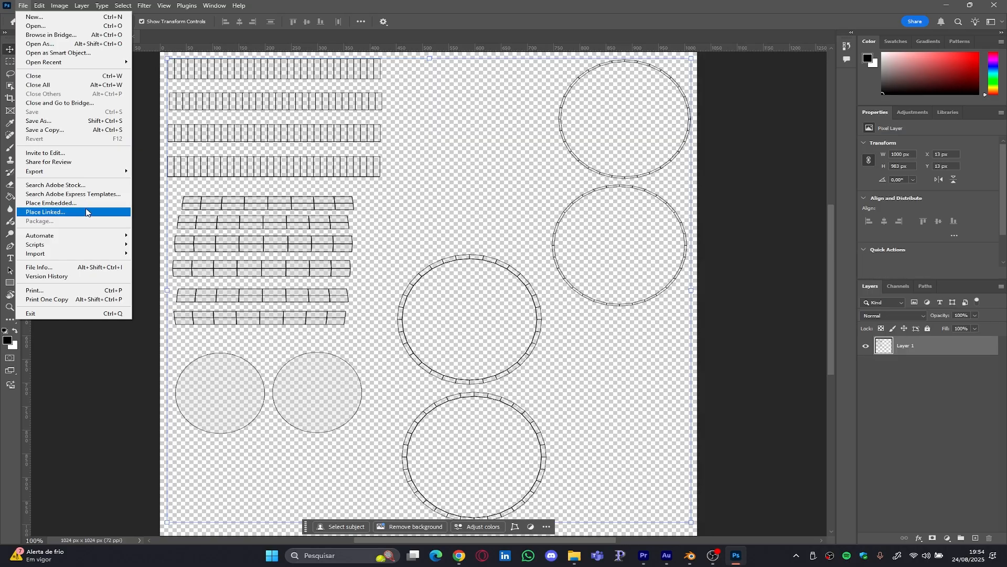
click(58, 203)
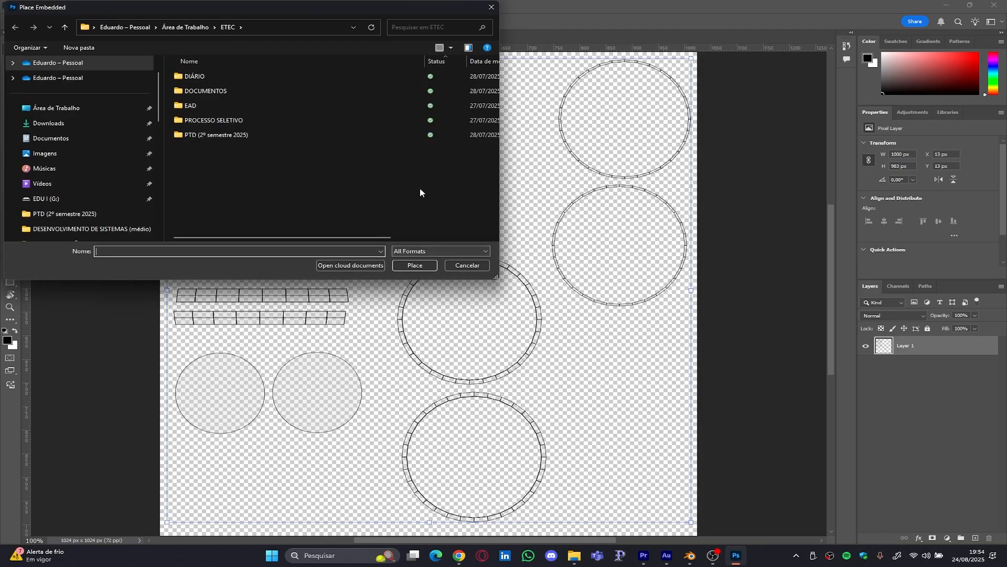
click(70, 109)
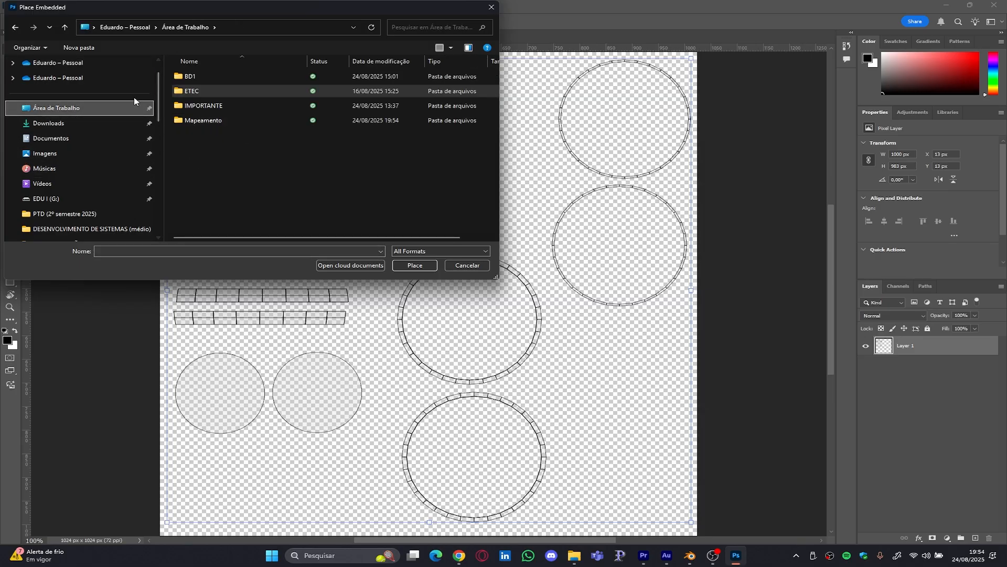
click(188, 122)
double_click(188, 121)
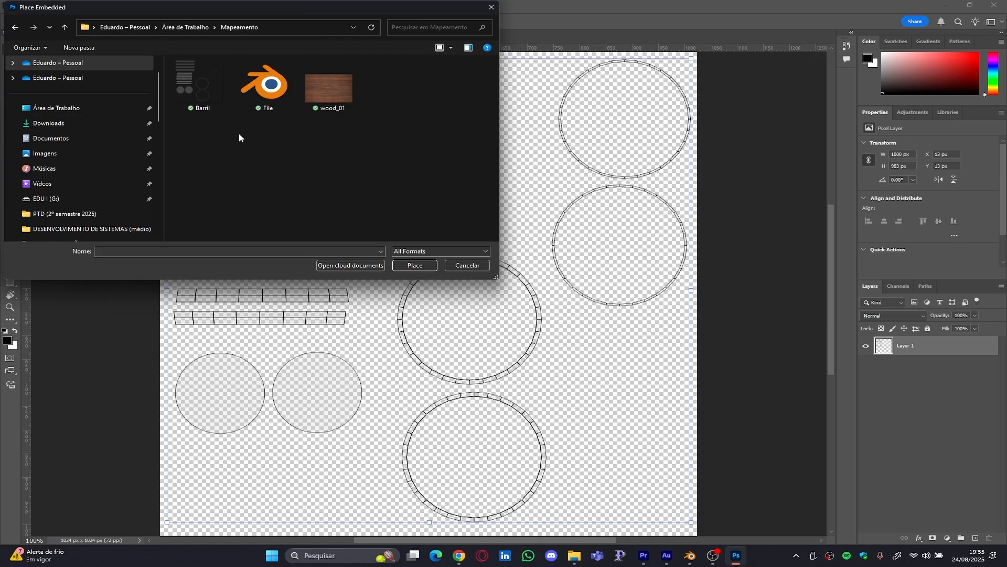
double_click(330, 87)
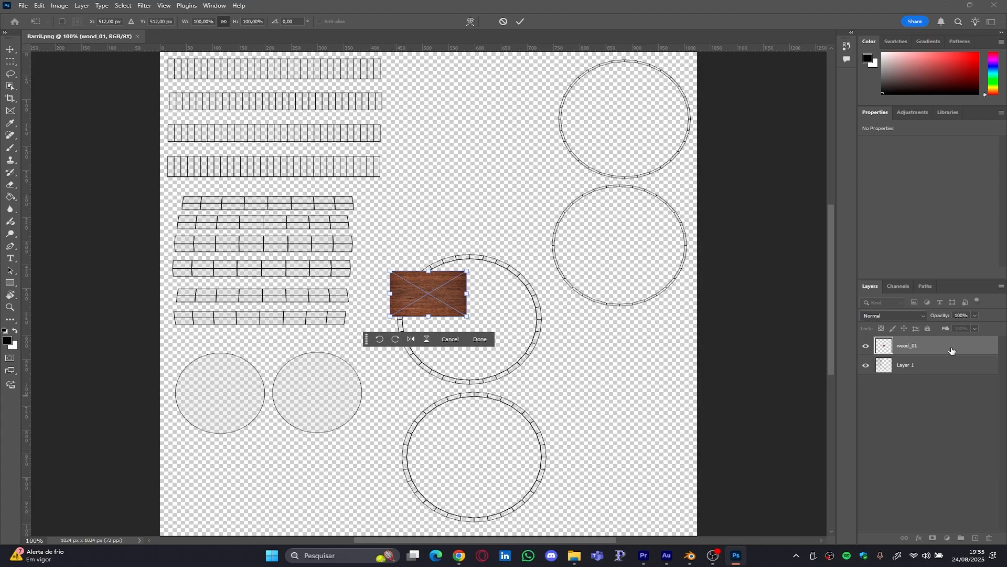
drag(952, 351, 949, 367)
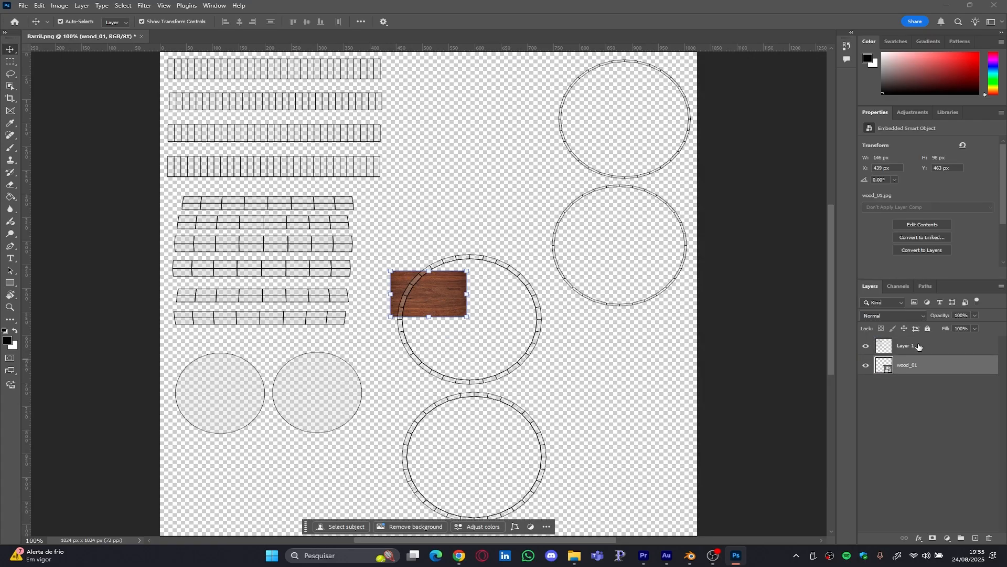
- Scale the wood_01 image to about 258% and position it so it covers both filled lid circles below the strips
drag(447, 300, 598, 394)
drag(570, 353, 322, 407)
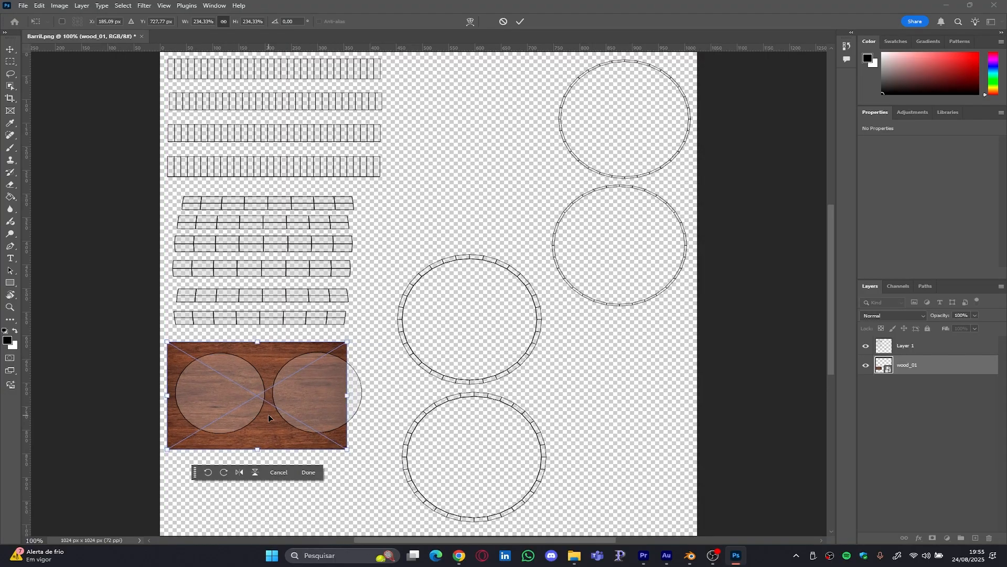
scroll(268, 414, up, 1)
alt+scroll(262, 401, up, 5)
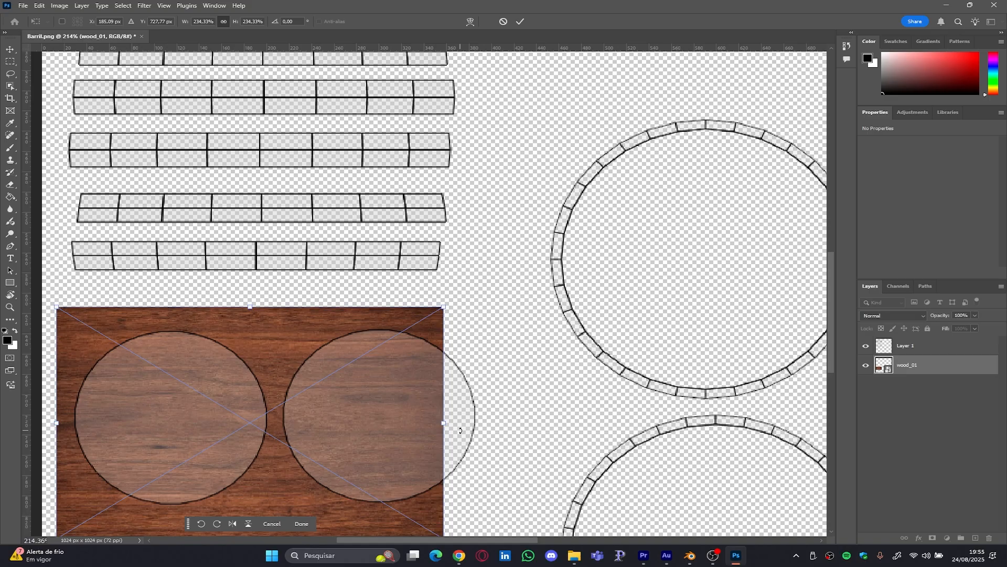
scroll(461, 430, down, 3)
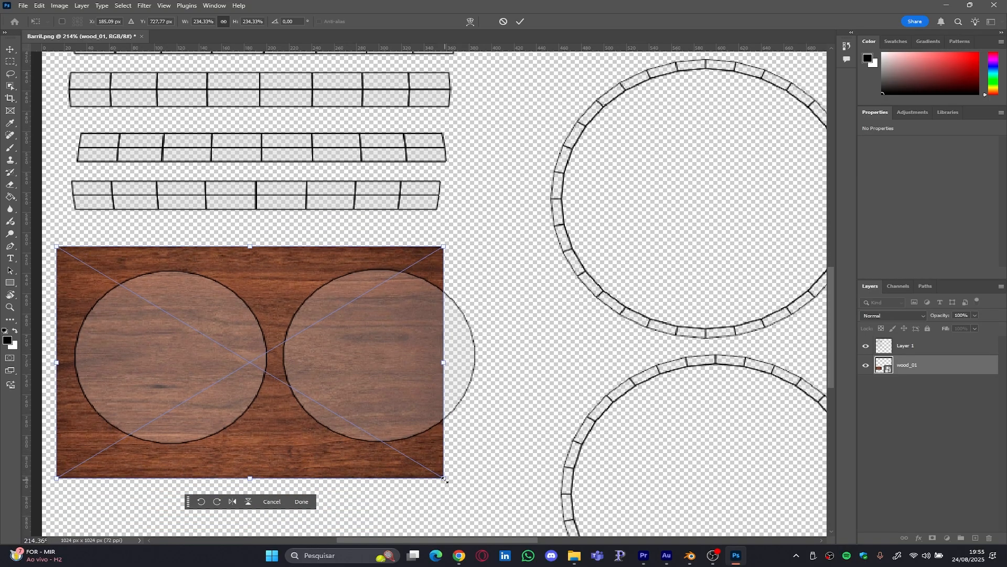
drag(442, 477, 483, 500)
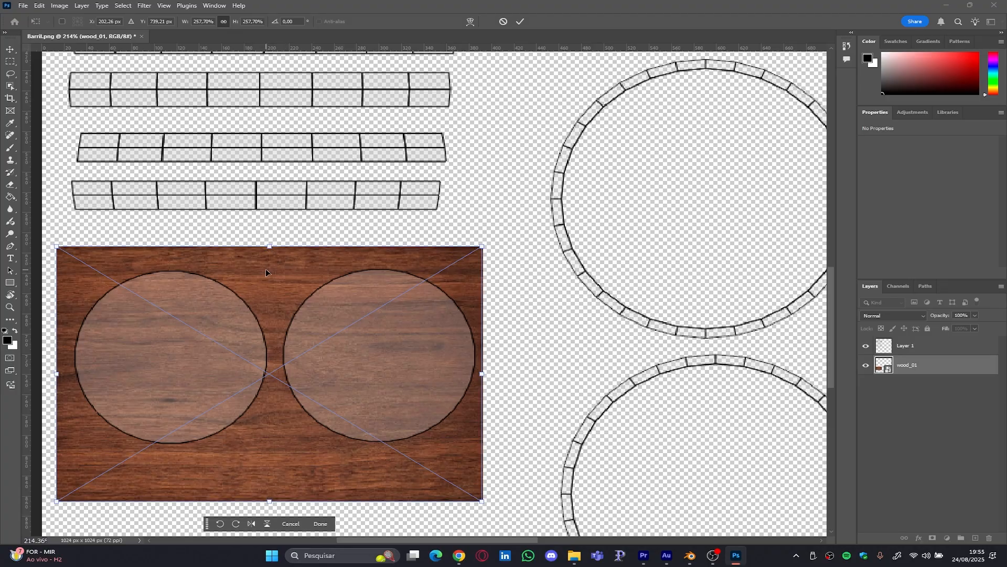
drag(265, 269, 269, 251)
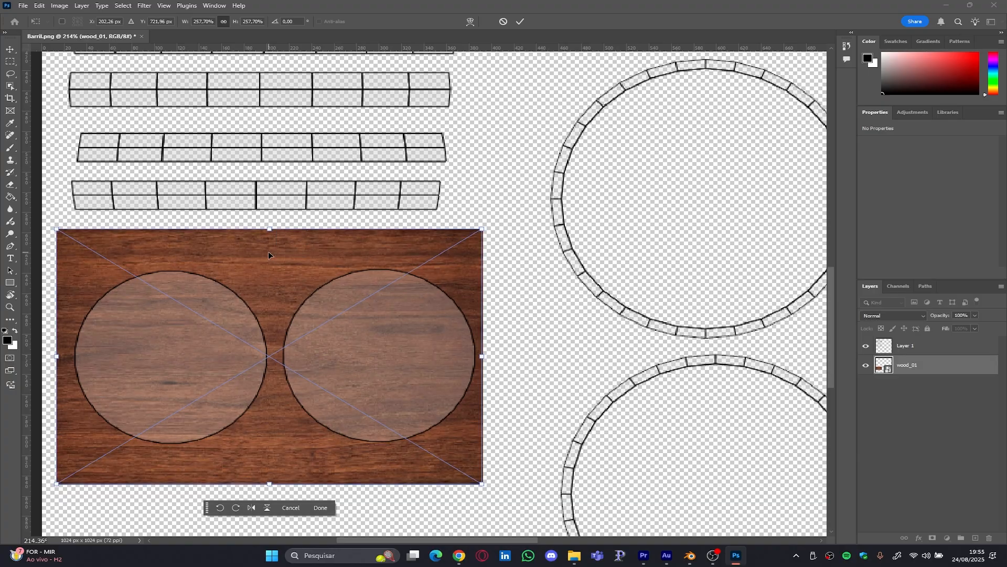
key(Return)
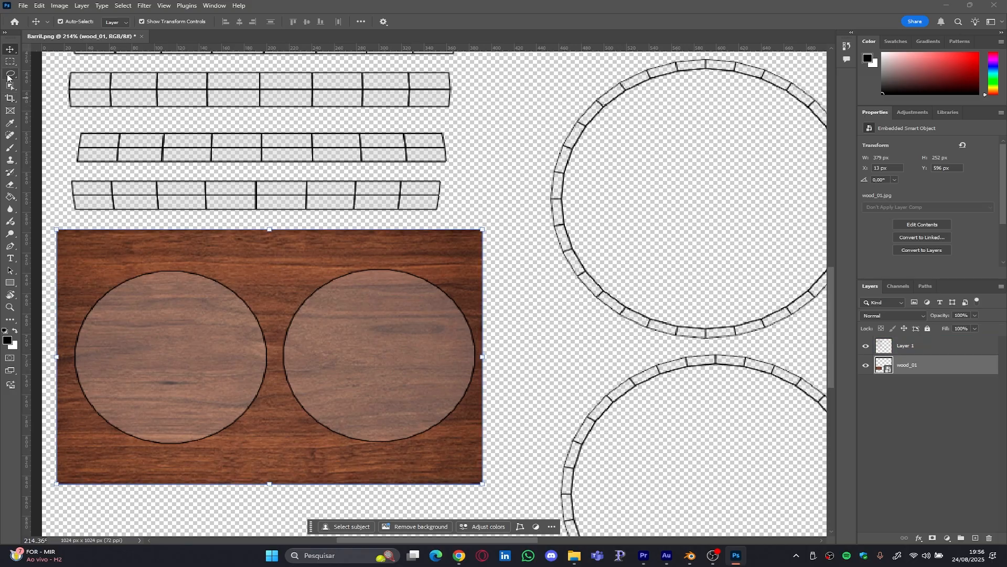
- Draw an elliptical marquee selection around the left of the two wood-covered lid circles
drag(12, 64, 53, 72)
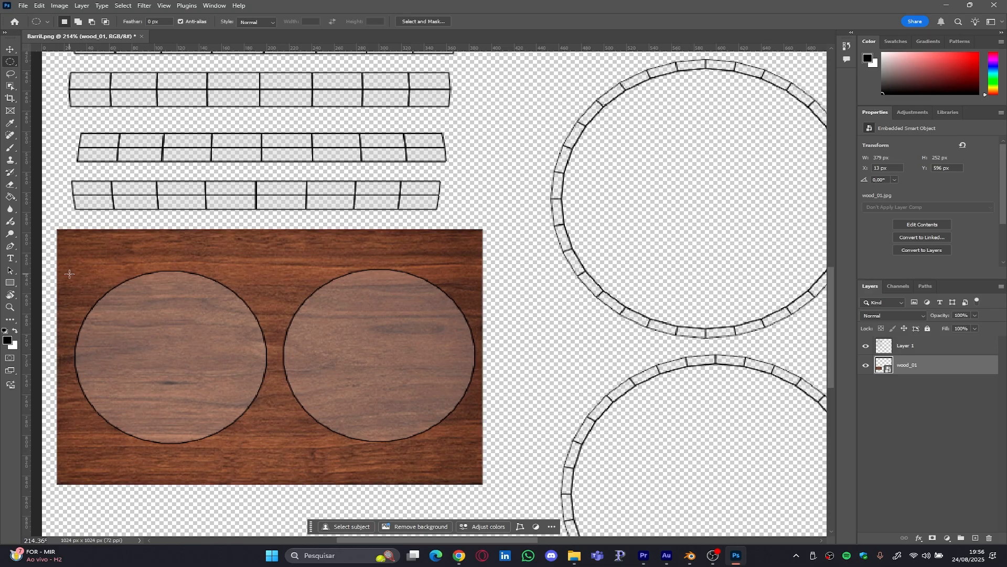
drag(69, 274, 264, 444)
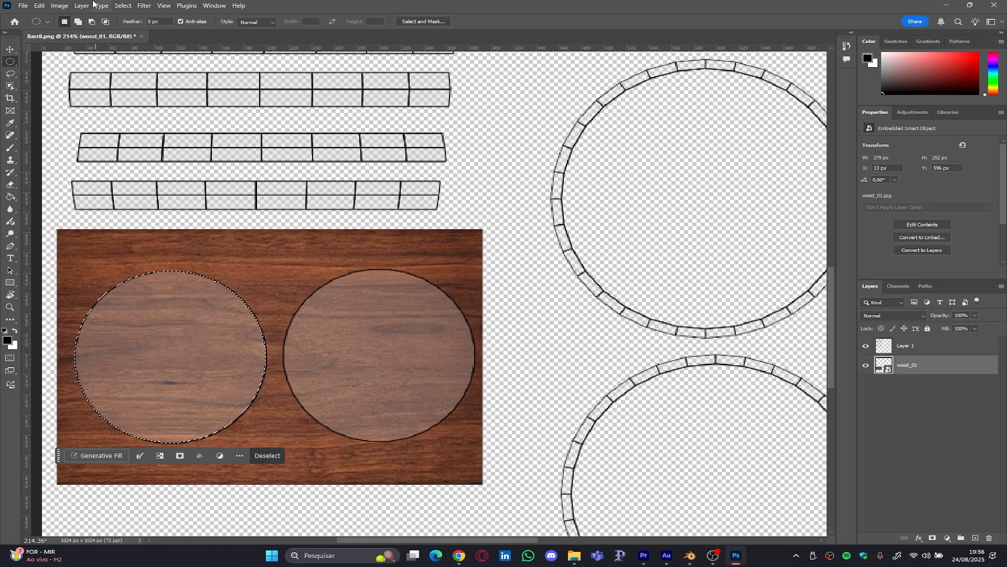
- Invert the circular selection and try to delete the wood outside the left lid circle
click(164, 6)
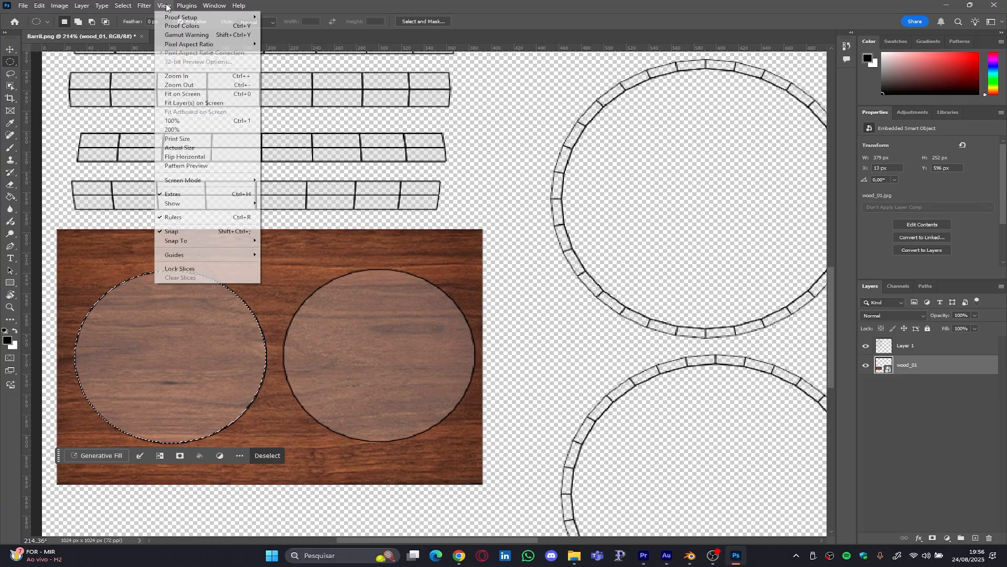
mouse_move(120, 5)
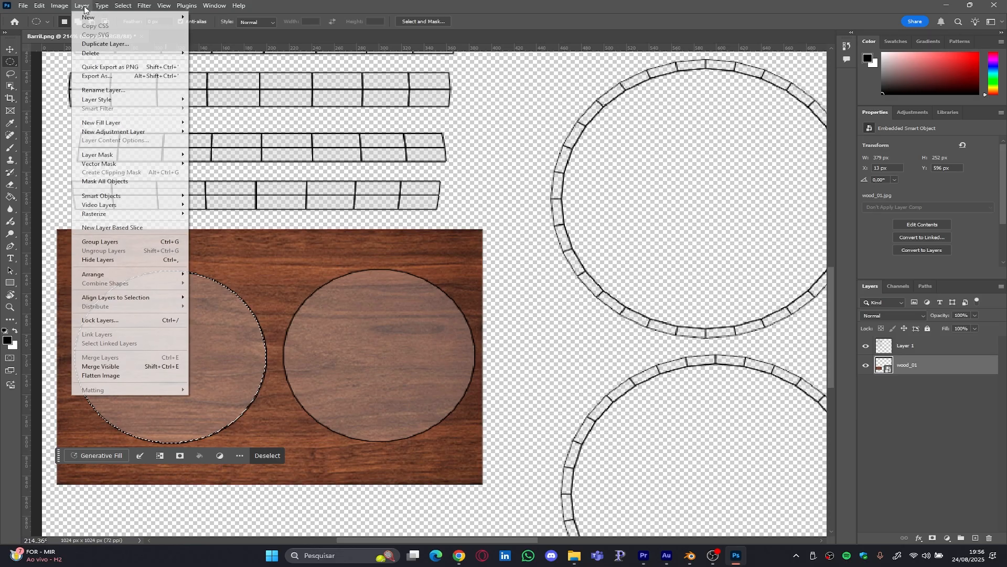
mouse_move(71, 7)
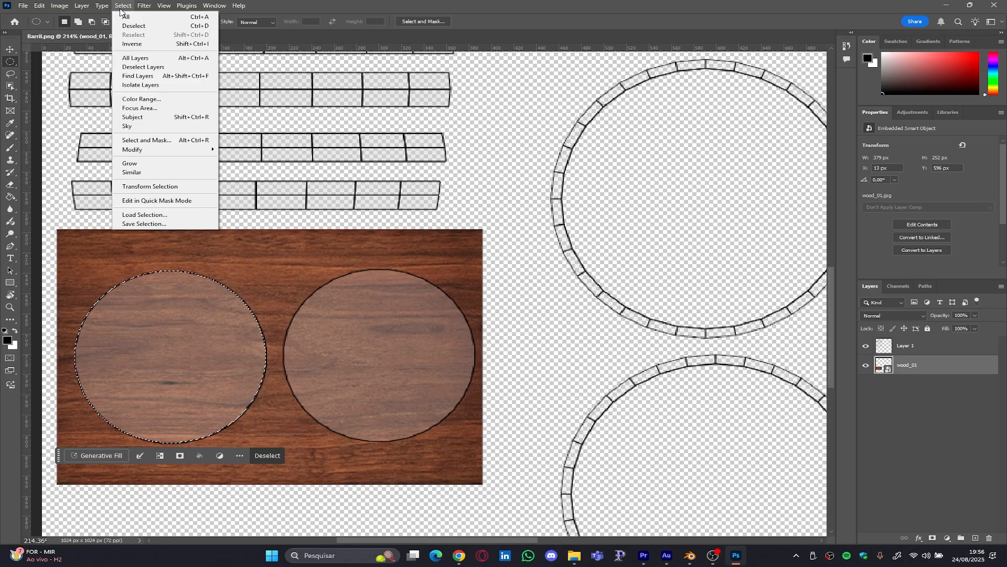
click(143, 44)
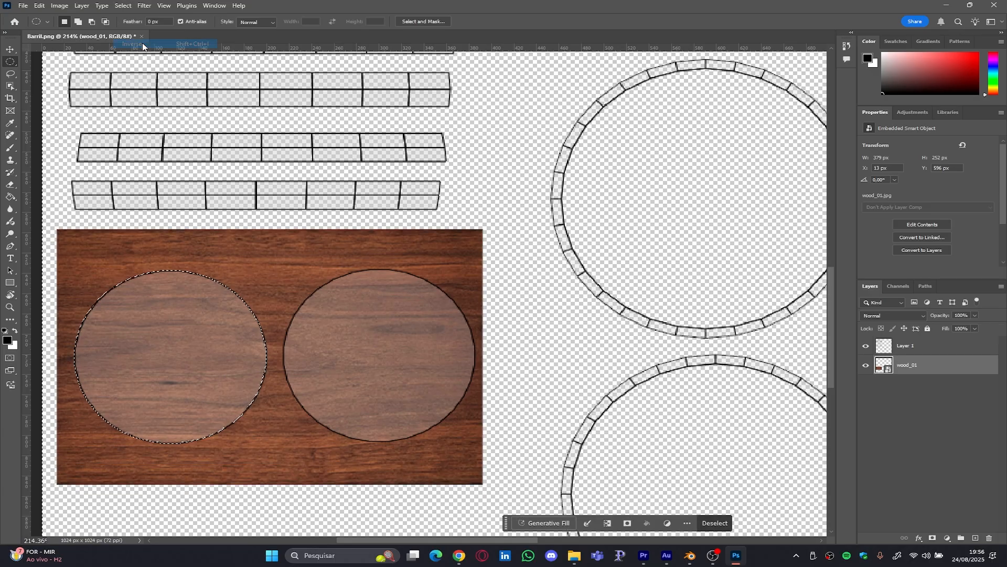
key(Delete)
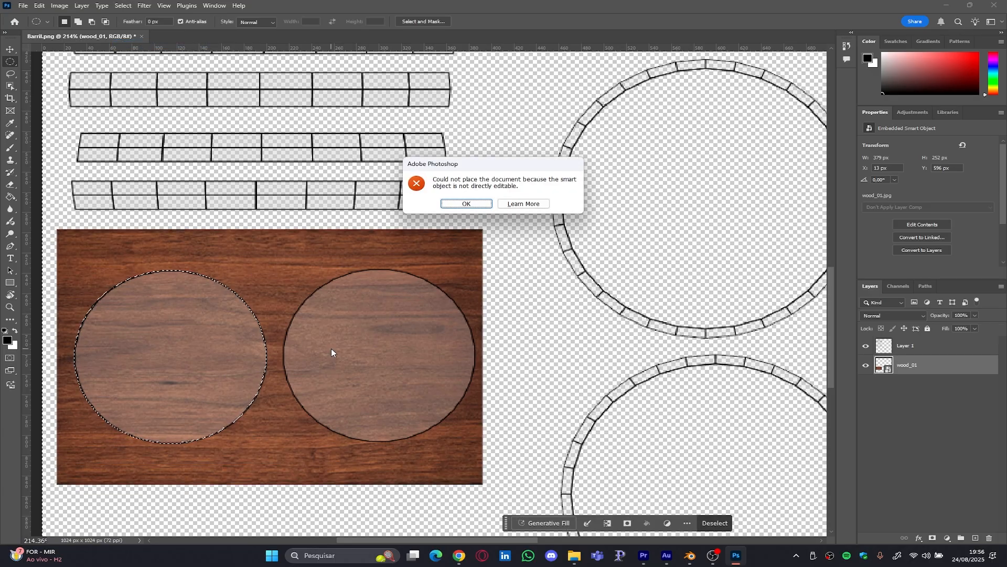
click(476, 205)
- Invert the selection back to the left lid circle and try to delete the wood inside it
right_click(962, 364)
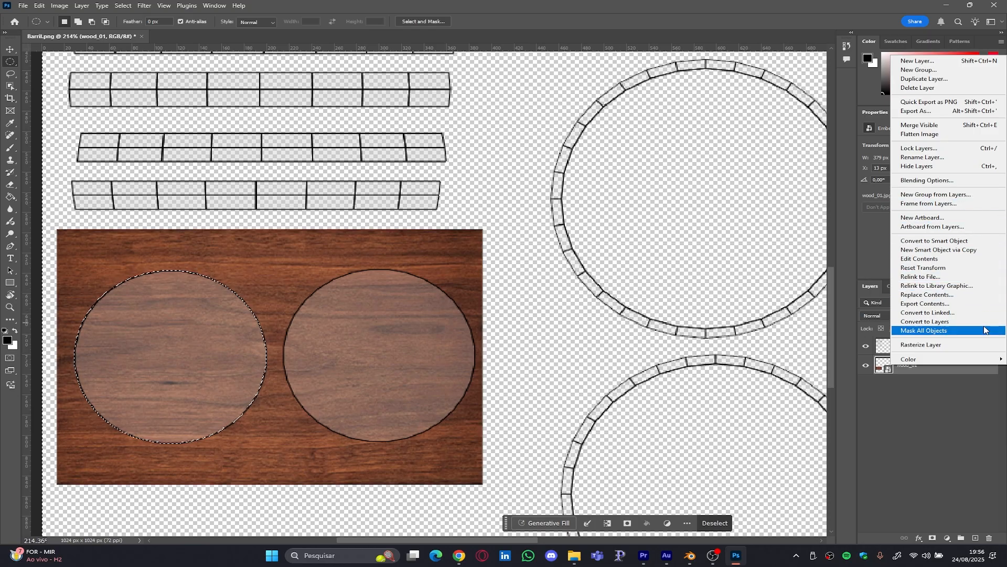
click(968, 424)
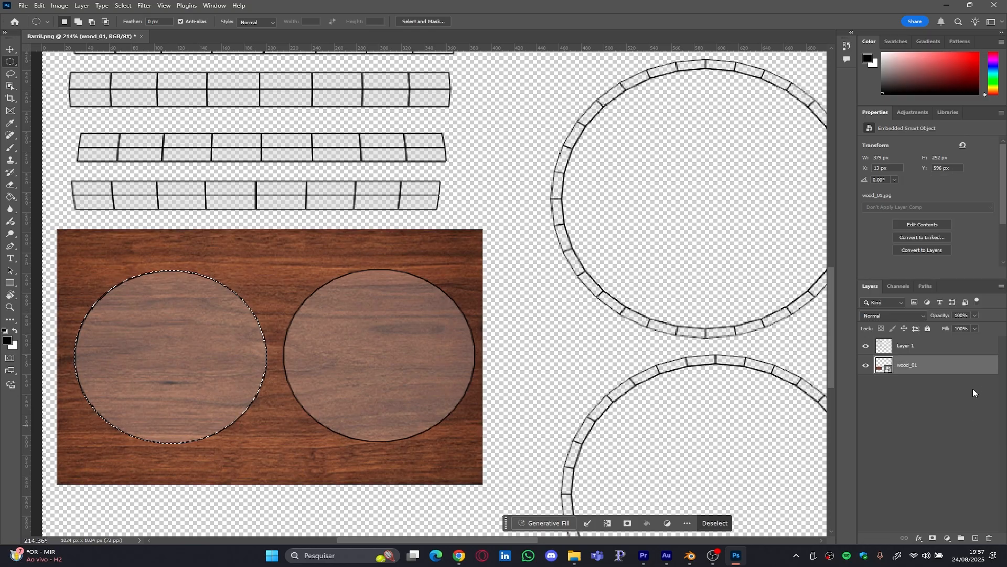
right_click(956, 365)
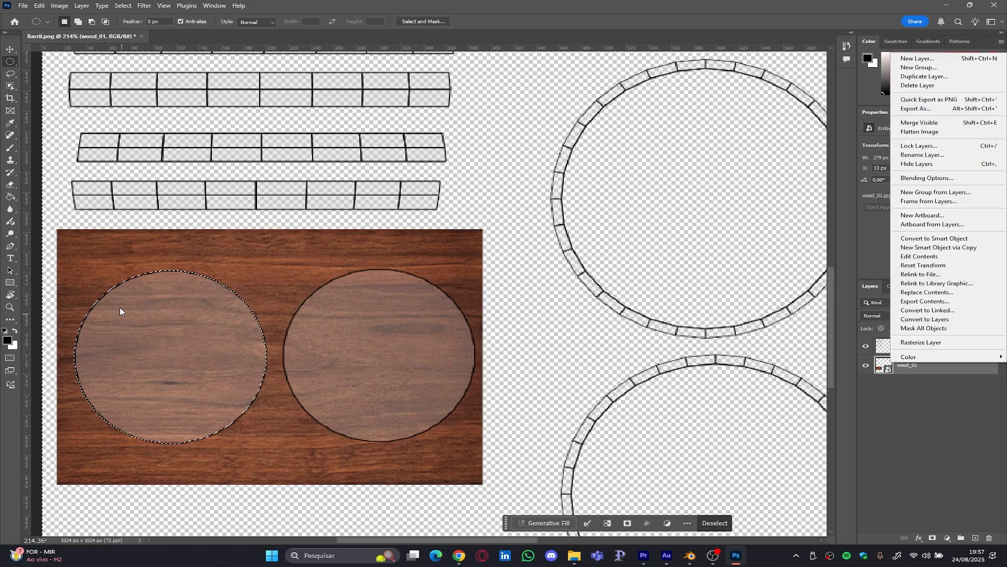
click(121, 6)
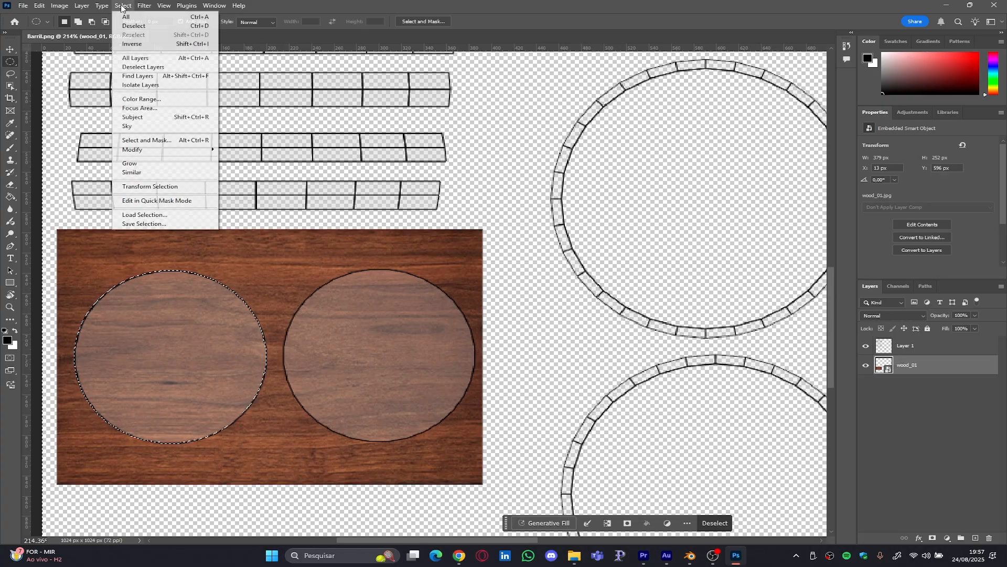
click(138, 46)
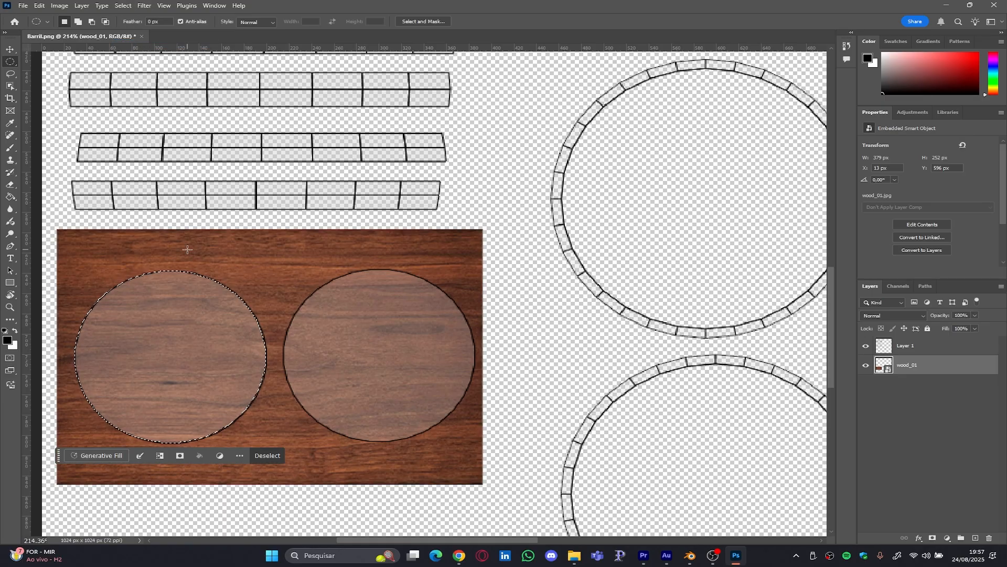
key(Delete)
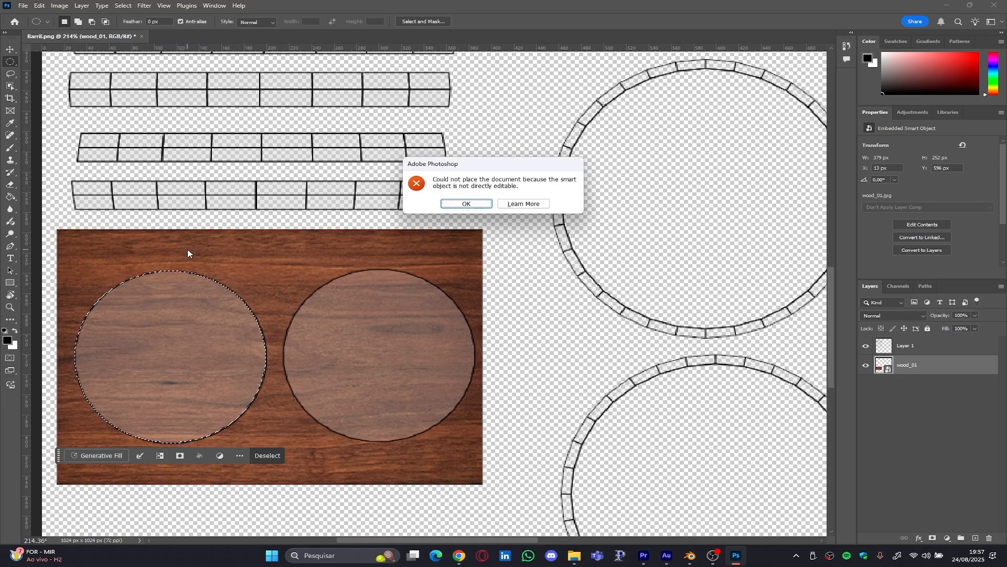
click(466, 204)
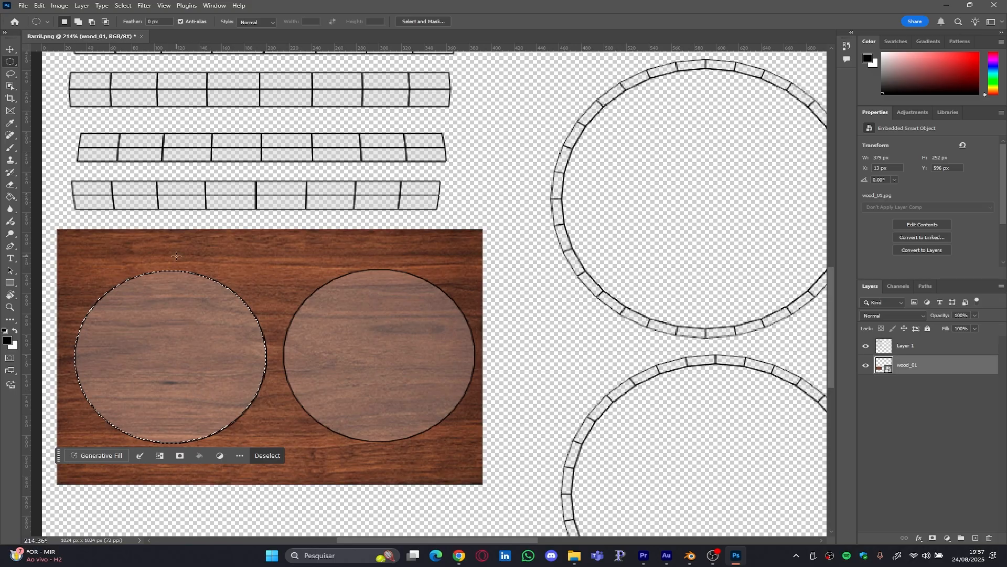
- Undo the deselection of the left lid circle and try to move a copy of the selected area, undoing that too
click(403, 315)
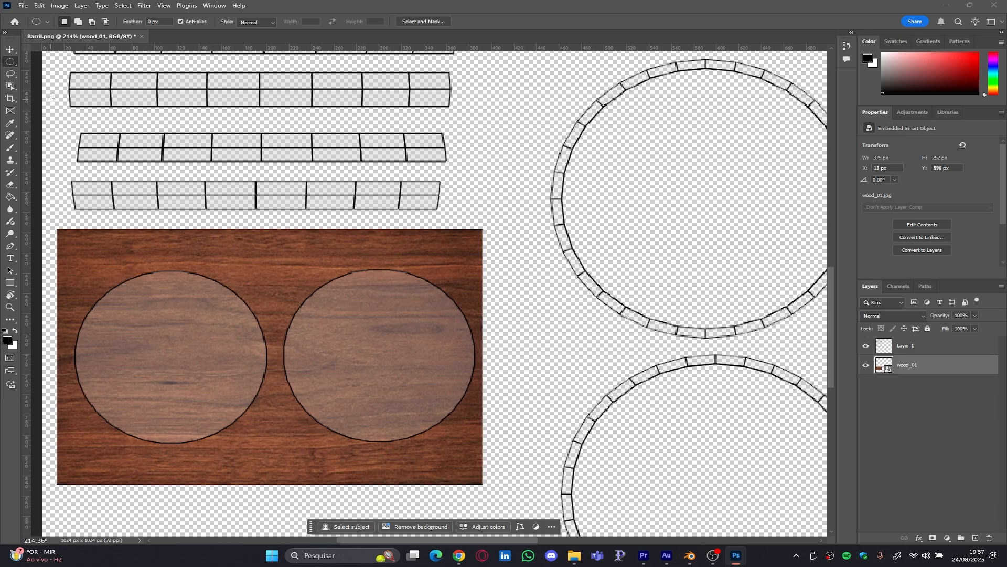
key(ctrl+z)
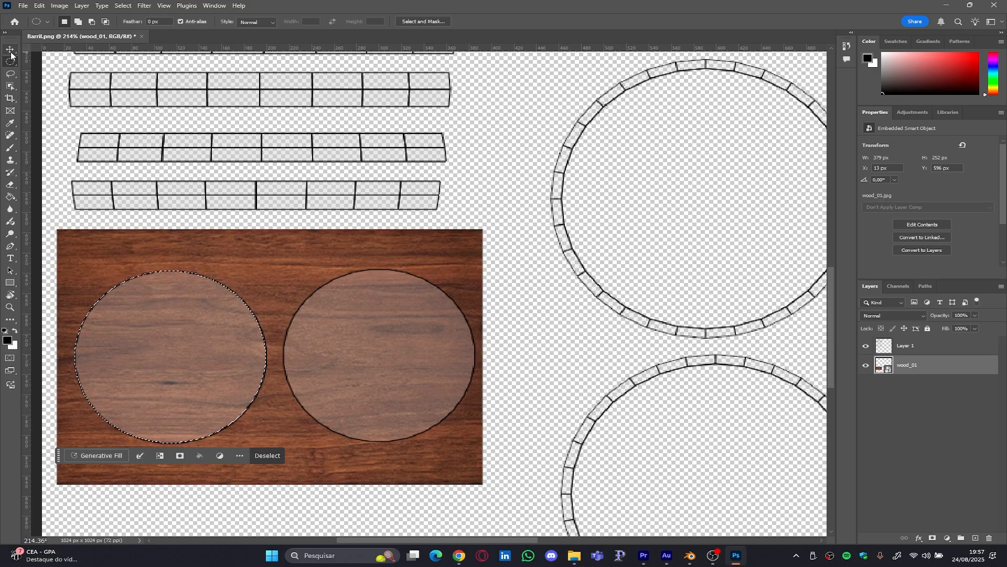
key(v)
click(216, 403)
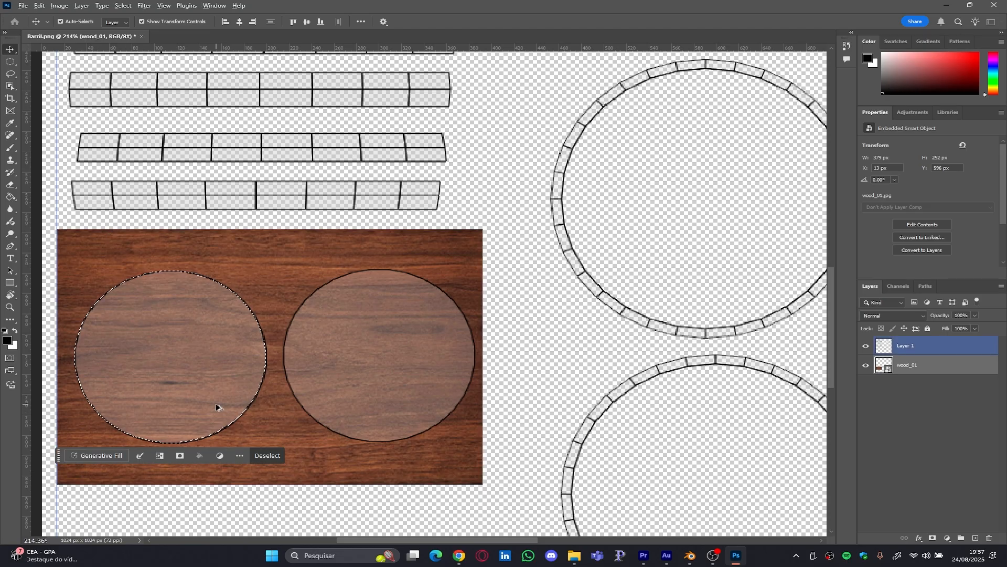
alt+drag(217, 406, 242, 411)
key(ctrl+z)
- Rasterize the wood_01 smart object for use with the Eraser tool and undo the test stroke inside the left circle
click(233, 296)
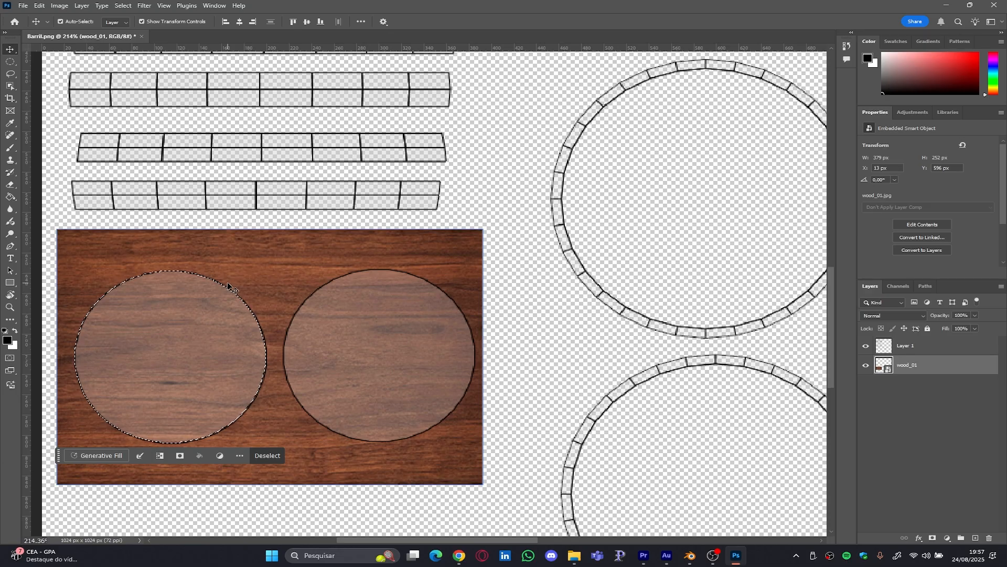
key(e)
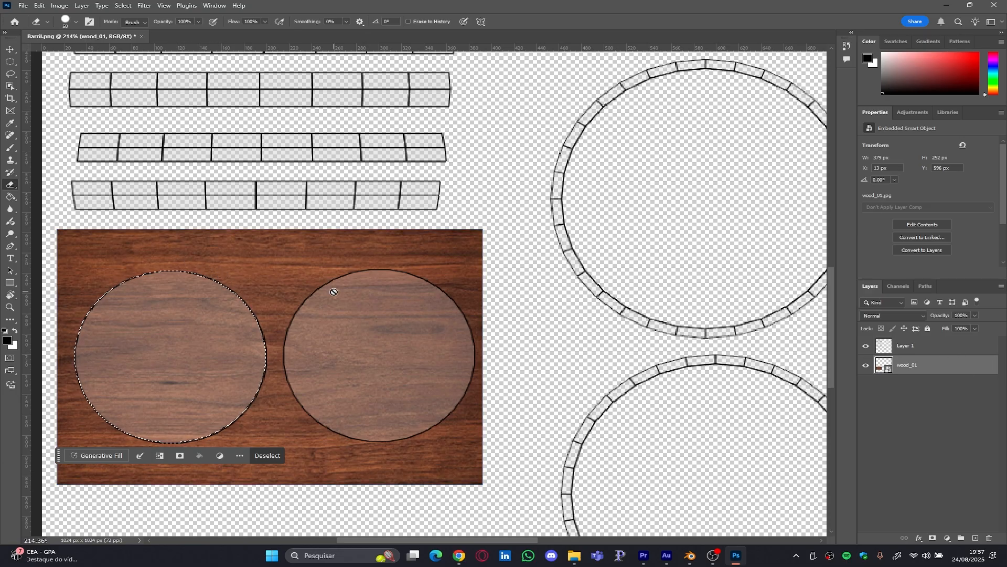
click(236, 312)
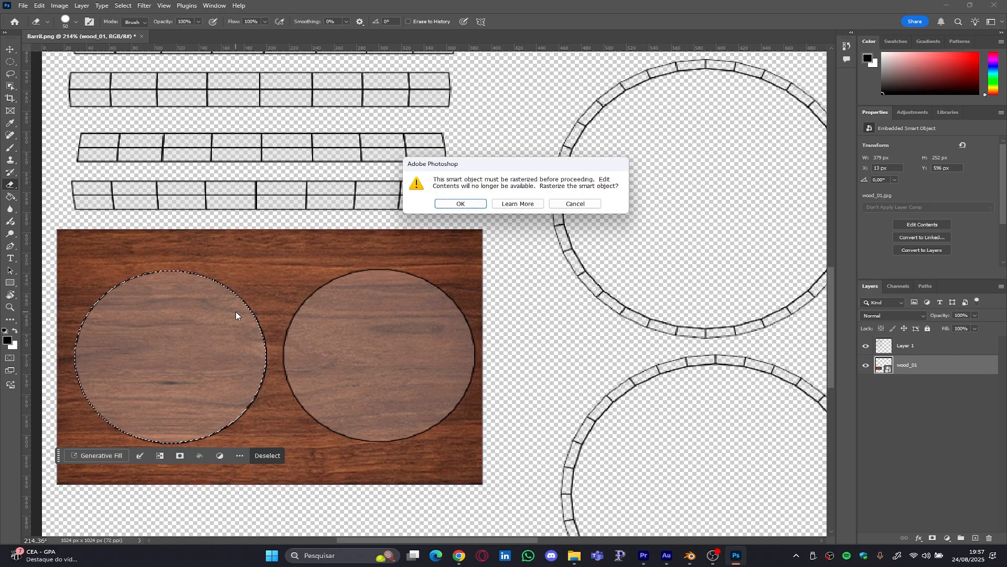
click(475, 204)
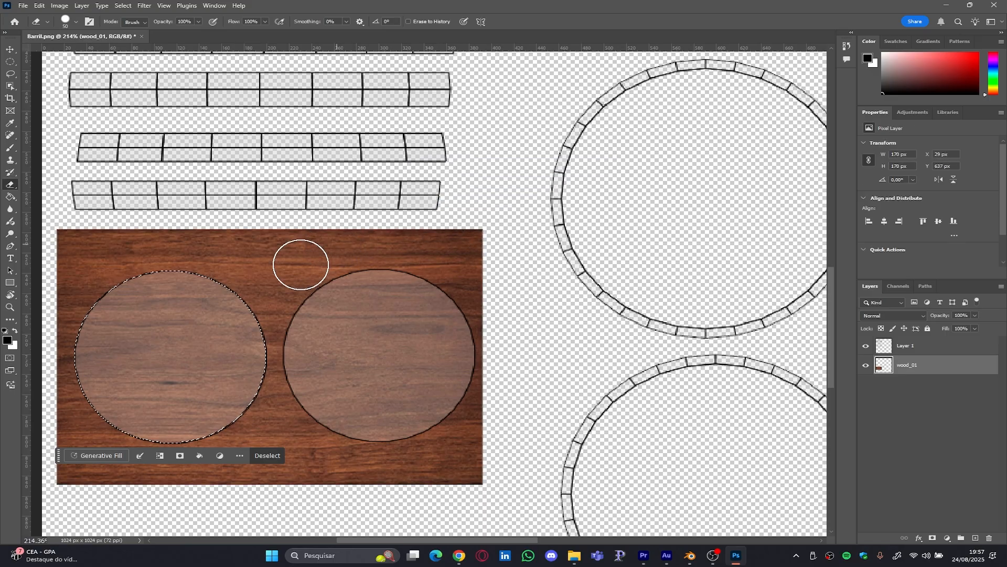
drag(227, 286, 236, 276)
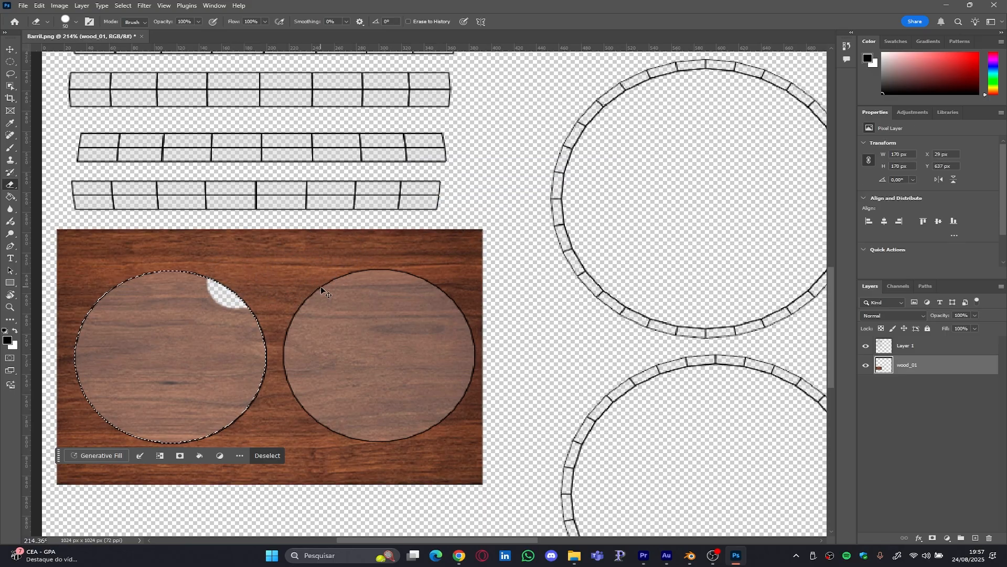
key(ctrl+z)
- Invert the circular selection and erase the wood surrounding the left lid circle
click(123, 5)
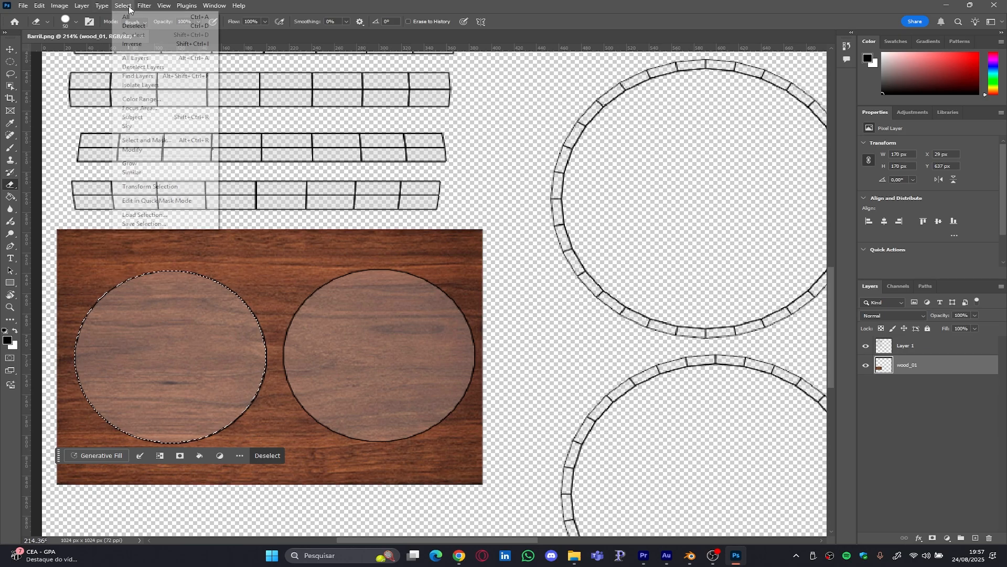
click(136, 44)
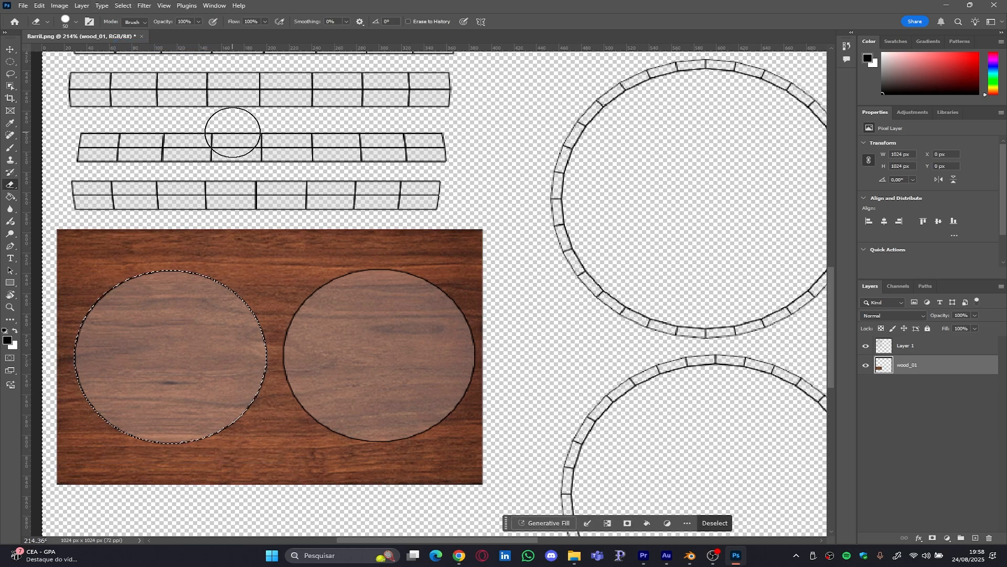
mouse_move(241, 206)
mouse_down()
mouse_move(248, 269)
mouse_move(221, 271)
mouse_move(150, 234)
mouse_move(232, 241)
mouse_move(83, 251)
mouse_move(63, 277)
mouse_move(112, 254)
mouse_move(72, 306)
mouse_up()
mouse_move(63, 356)
mouse_down()
mouse_move(79, 440)
mouse_move(37, 466)
mouse_move(131, 468)
mouse_move(92, 436)
mouse_move(243, 475)
mouse_move(238, 340)
mouse_move(252, 281)
mouse_move(274, 245)
mouse_move(468, 232)
mouse_up()
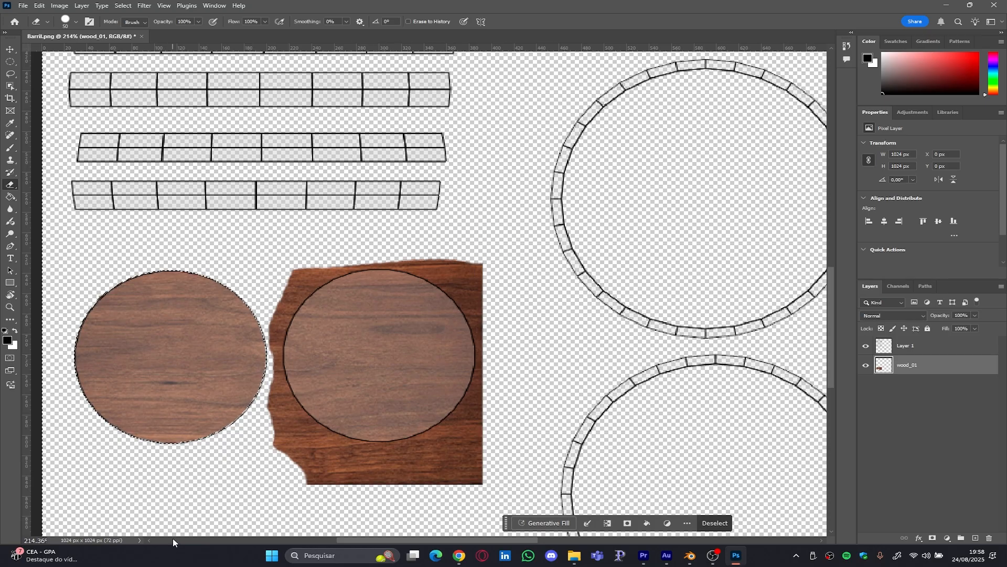
- Try to move the contents of the left lid circle with the Move tool and undo it
click(10, 49)
click(200, 425)
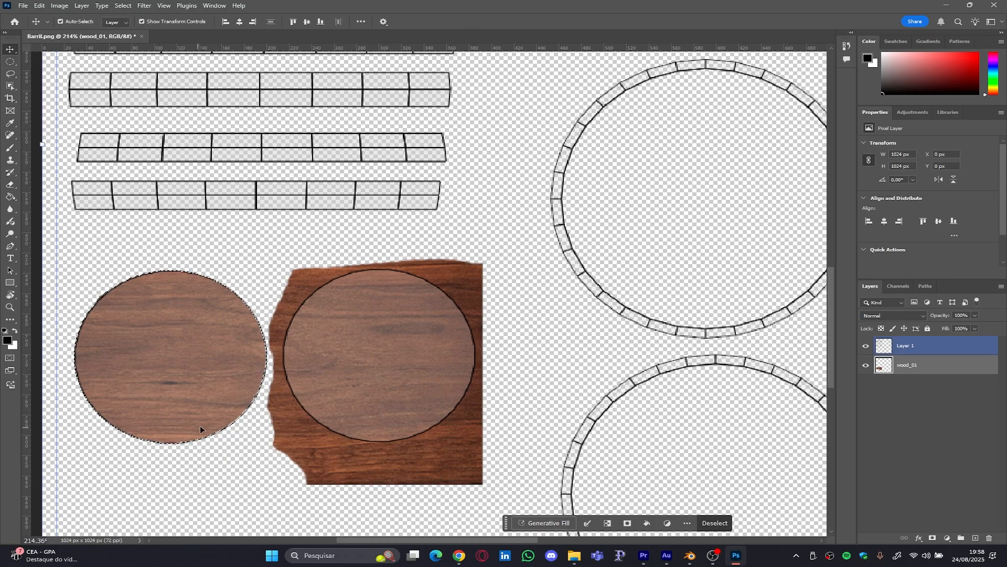
drag(194, 392, 197, 394)
key(ctrl+z)
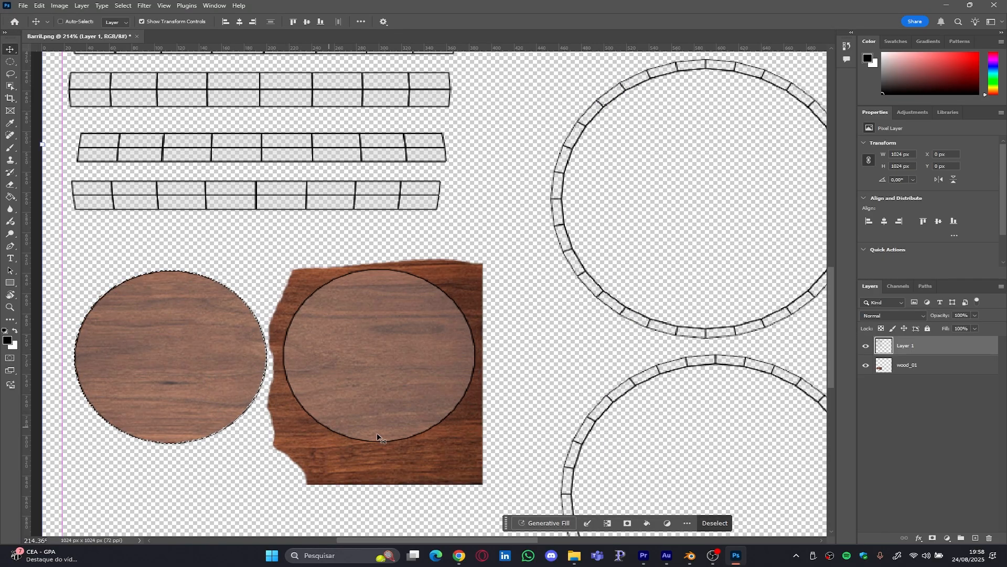
- Lock all of Layer 1 and make wood_01 the active layer
click(954, 362)
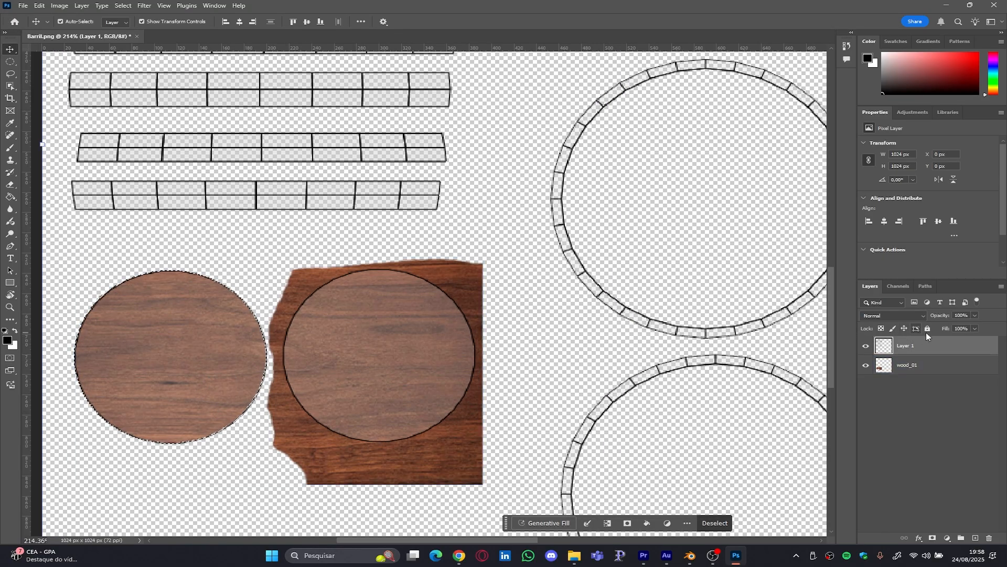
click(928, 328)
click(945, 366)
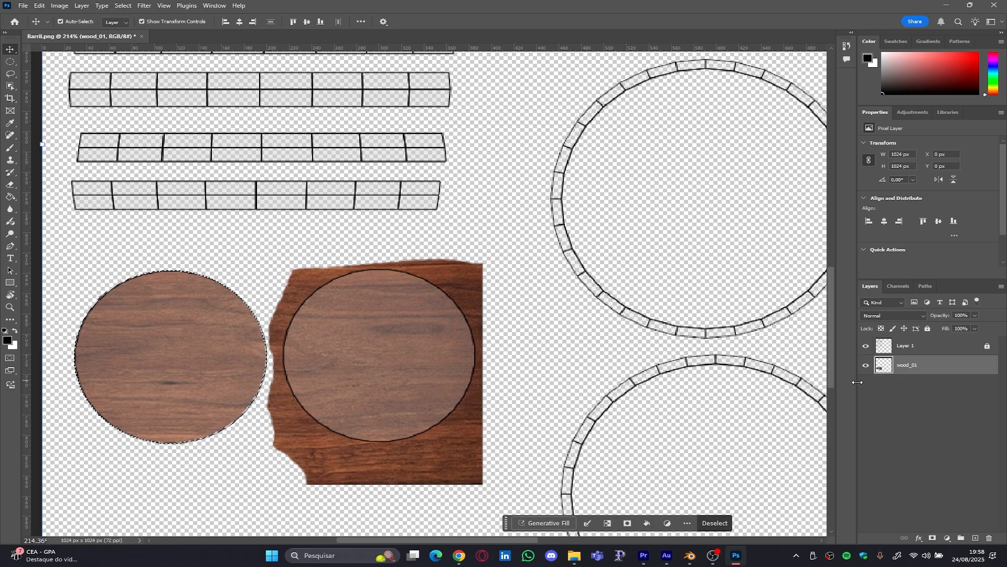
- Try to move the selected wood in the left lid circle, undo the move and clear the selection
drag(131, 369, 142, 370)
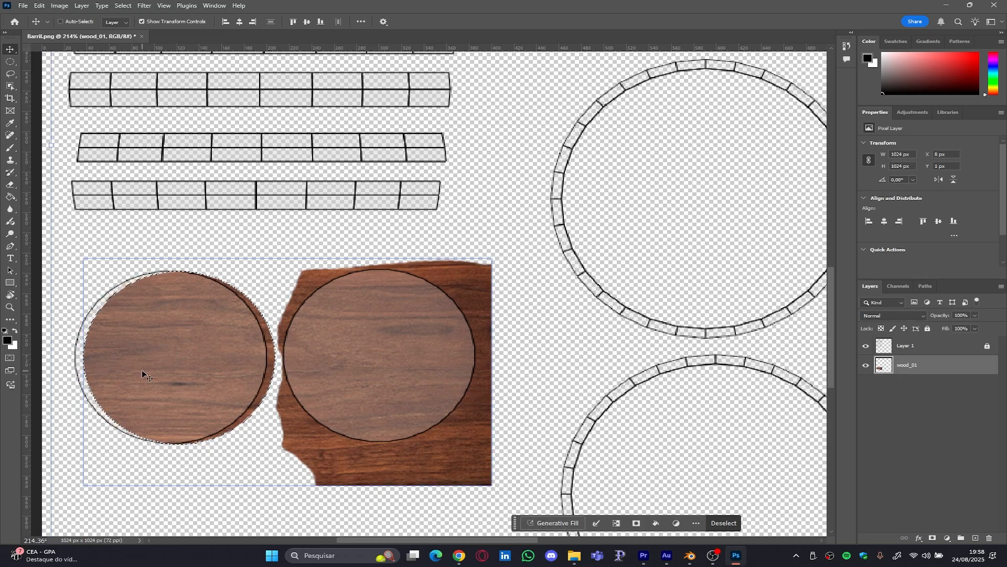
key(ctrl+z)
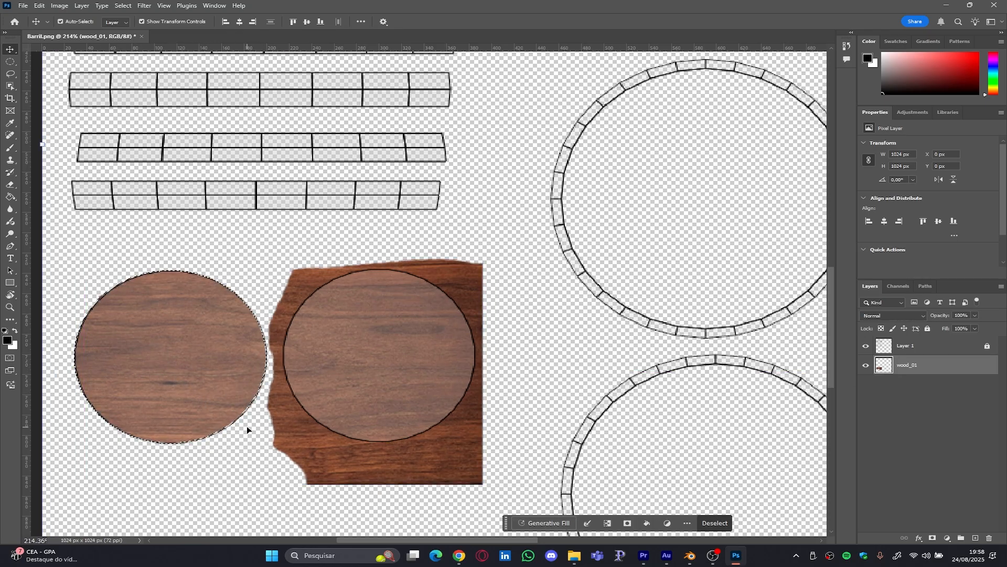
key(ctrl+d)
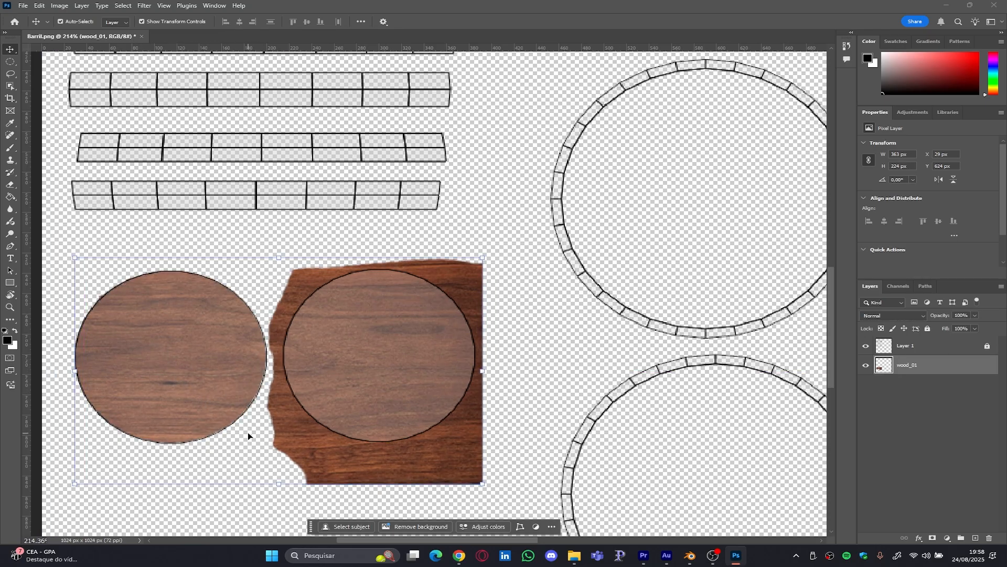
- Select the right lid circle with an elliptical marquee about 169 px wide and invert the selection for the Eraser tool
click(13, 64)
drag(292, 274, 491, 438)
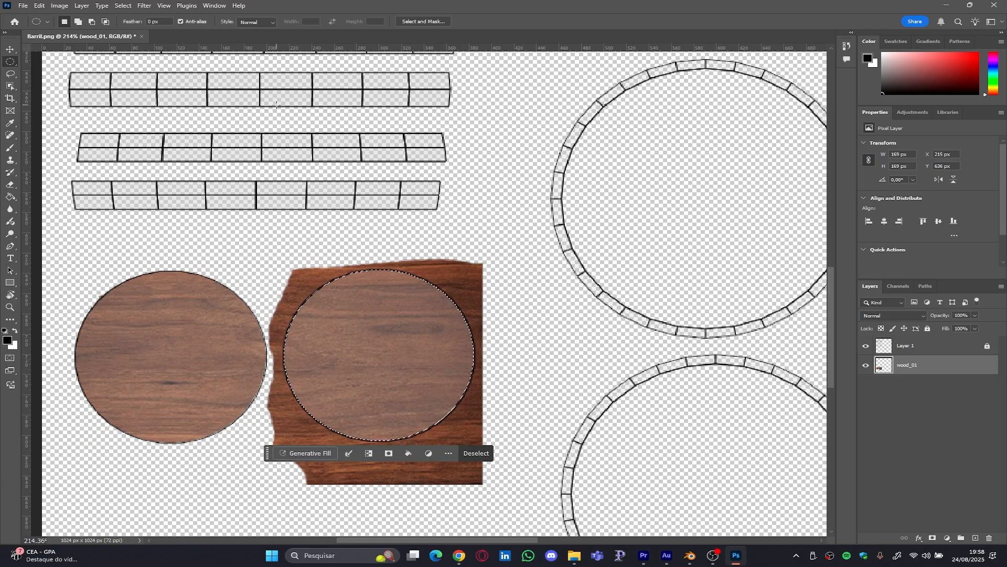
click(123, 6)
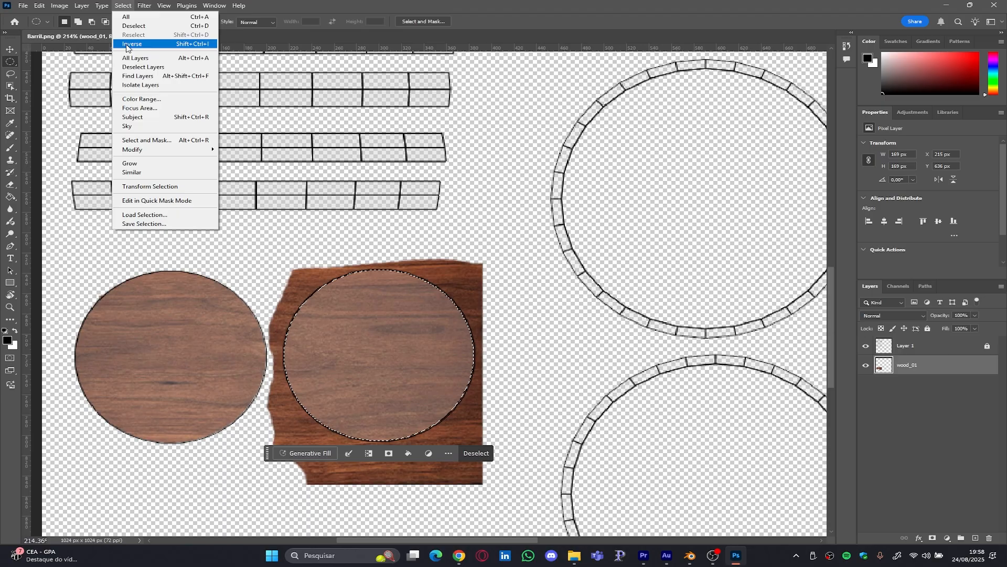
click(126, 45)
key(e)
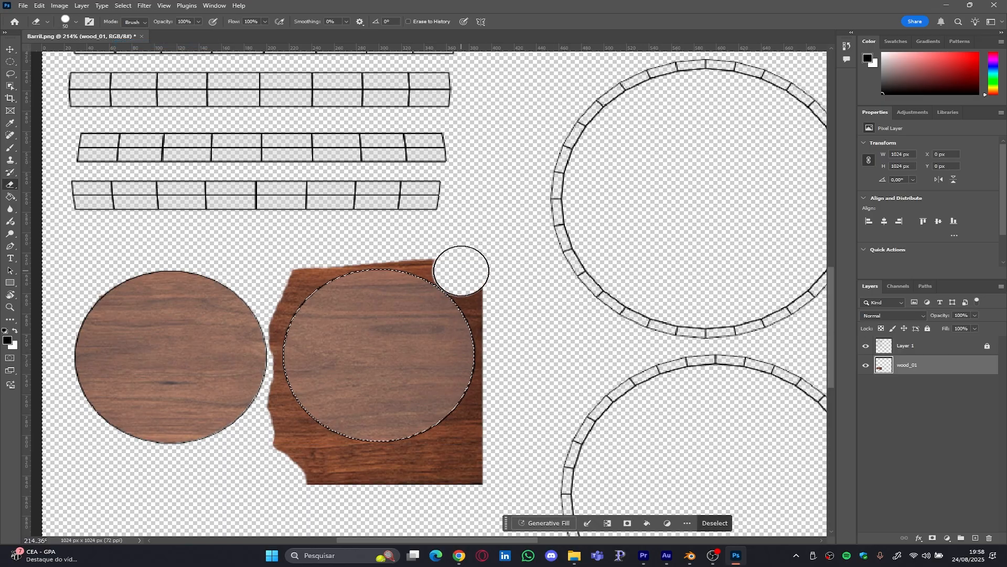
mouse_move(503, 405)
mouse_down()
mouse_move(333, 460)
mouse_move(295, 438)
mouse_up()
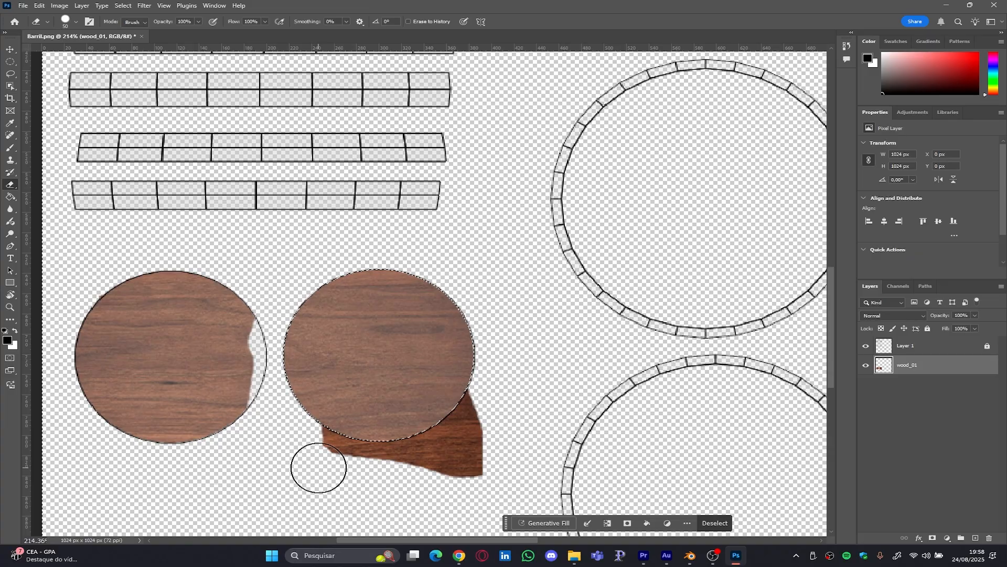
key(ctrl+z)
mouse_move(524, 442)
mouse_down()
mouse_move(352, 475)
mouse_move(293, 453)
mouse_move(289, 419)
mouse_up()
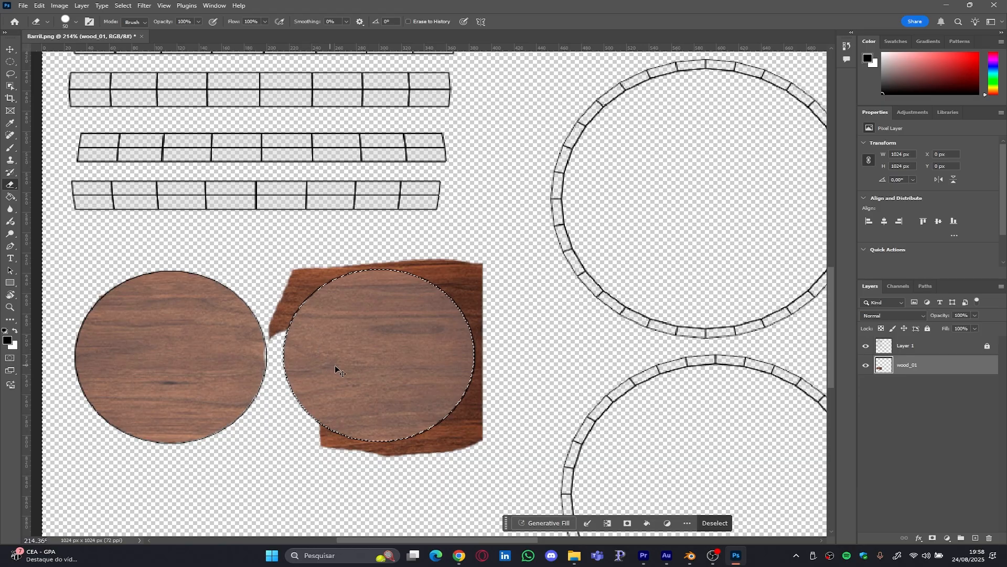
key(ctrl+z)
- Erase the wood surrounding the right lid circle without touching the left one, and clear the selection
mouse_move(506, 472)
mouse_down()
mouse_move(353, 477)
mouse_move(299, 461)
mouse_move(289, 403)
mouse_move(297, 382)
mouse_move(330, 442)
mouse_move(434, 432)
mouse_move(458, 446)
mouse_move(452, 271)
mouse_move(328, 274)
mouse_move(298, 308)
mouse_move(299, 360)
mouse_up()
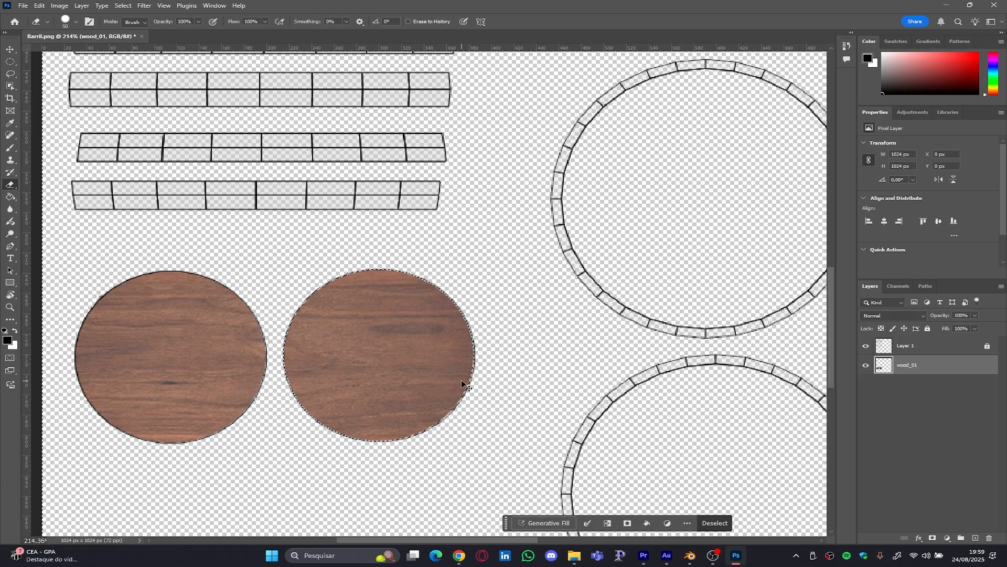
key(ctrl+d)
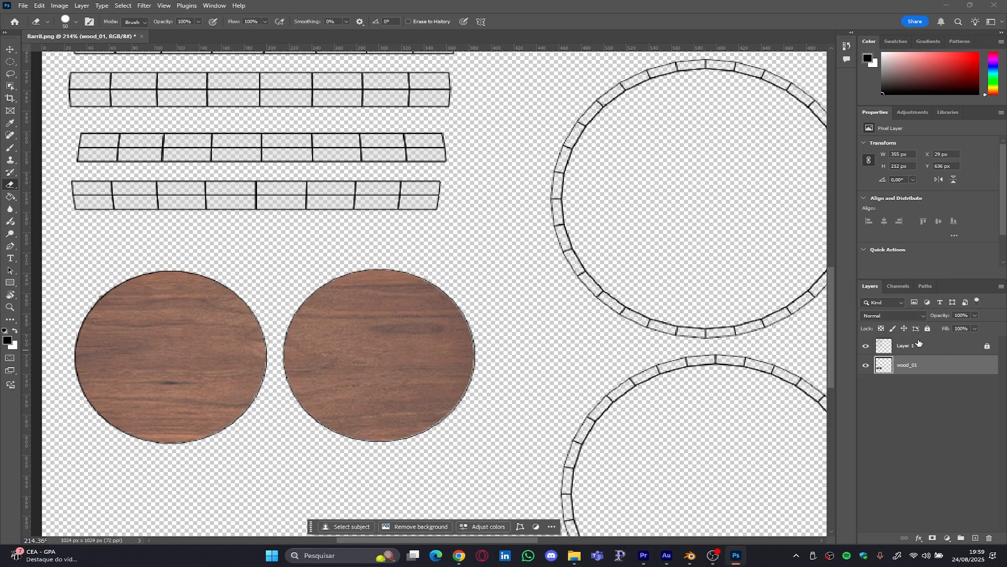
- Toggle Layer 1's visibility to examine the two trimmed wood circles without the UV lines, and view the whole layout
click(866, 346)
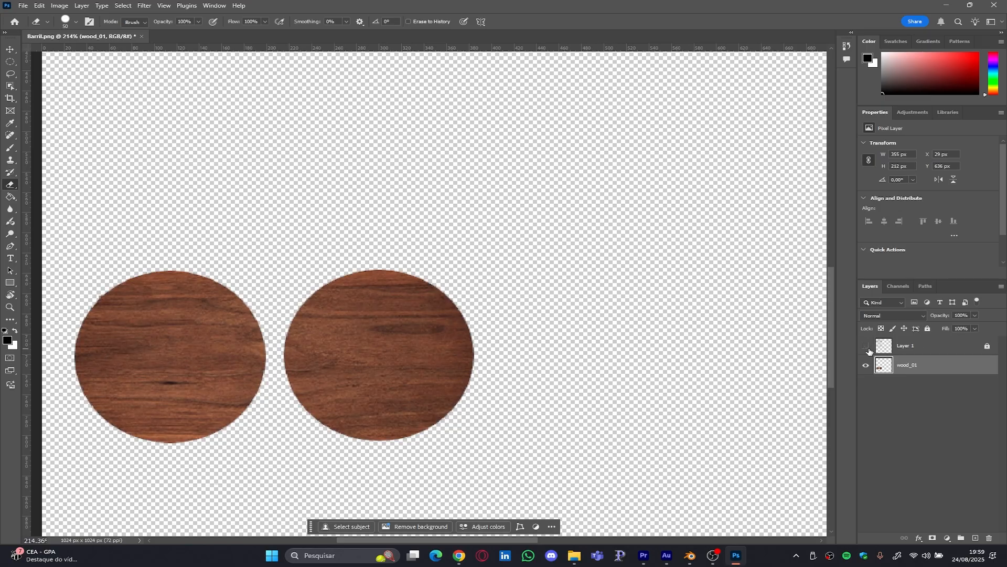
click(866, 347)
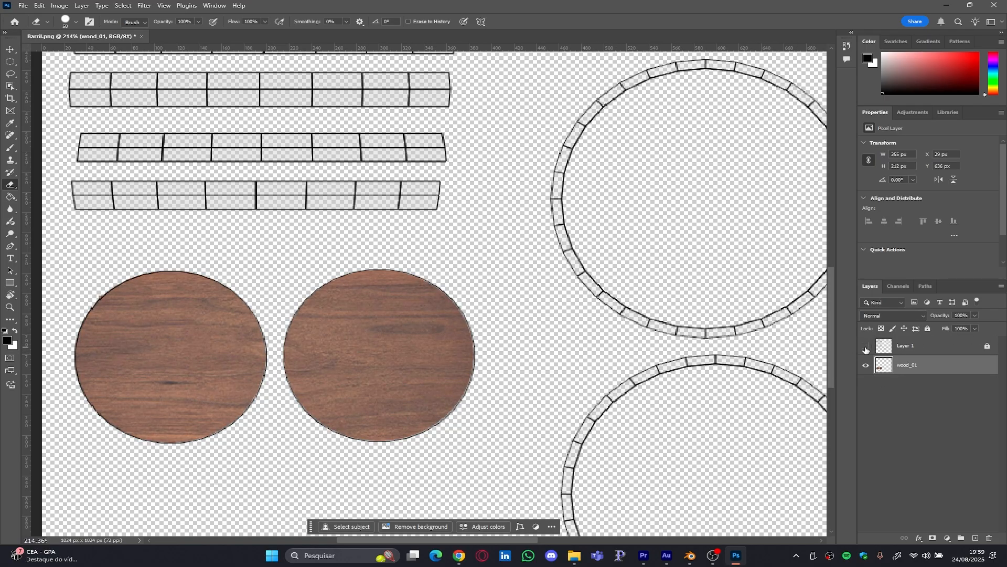
click(866, 346)
click(866, 346)
click(866, 347)
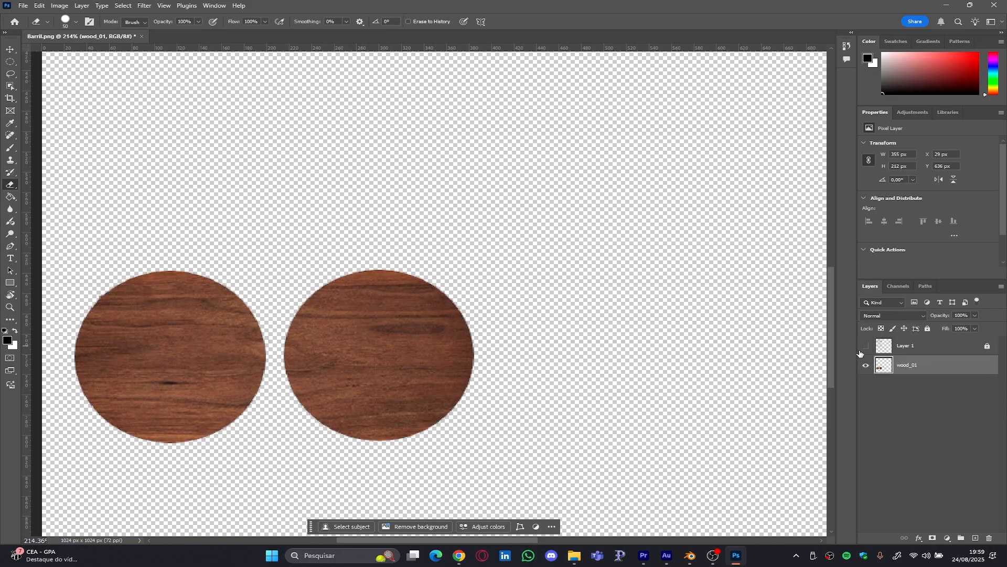
click(866, 347)
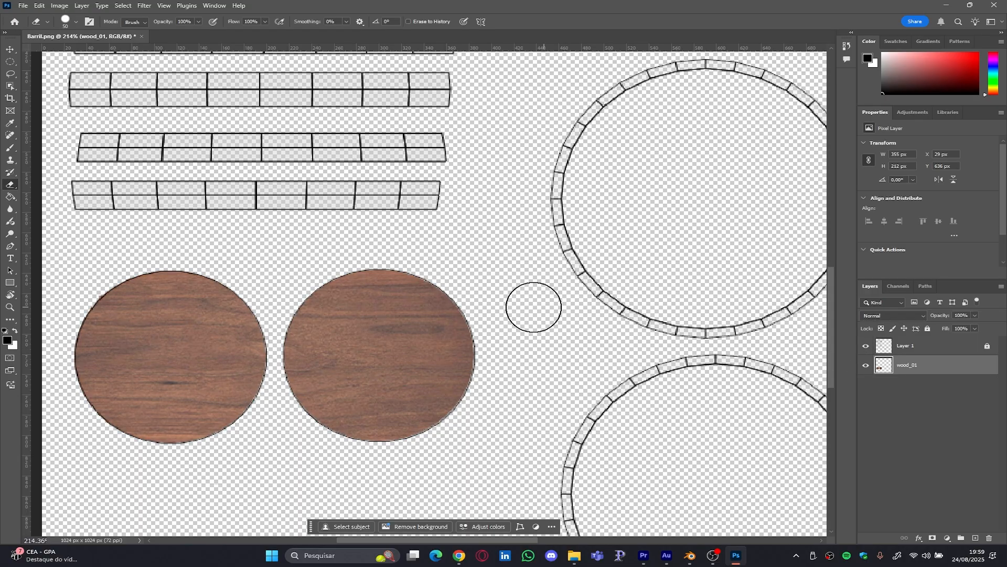
scroll(536, 313, down, 1)
key(ctrl+0)
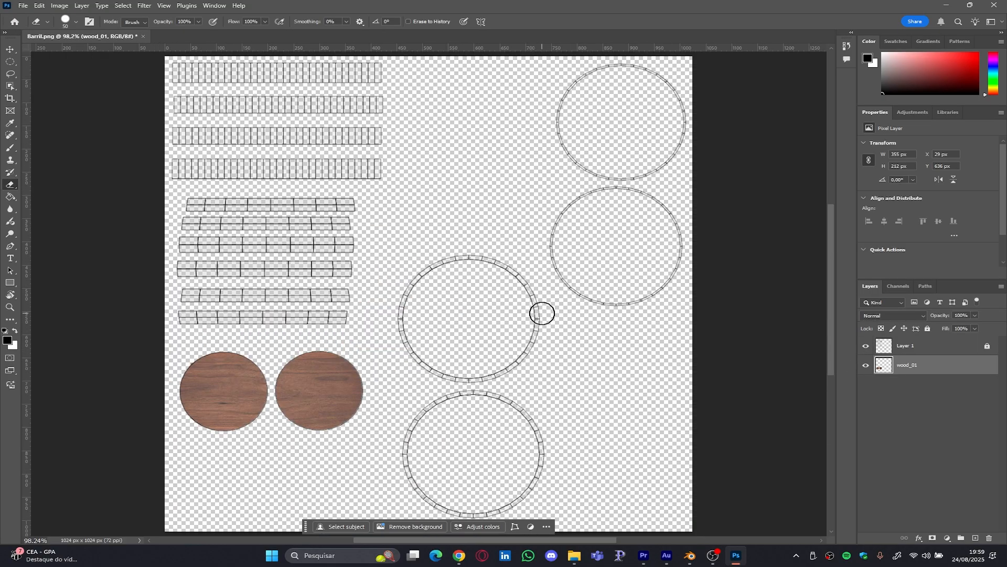
click(9, 49)
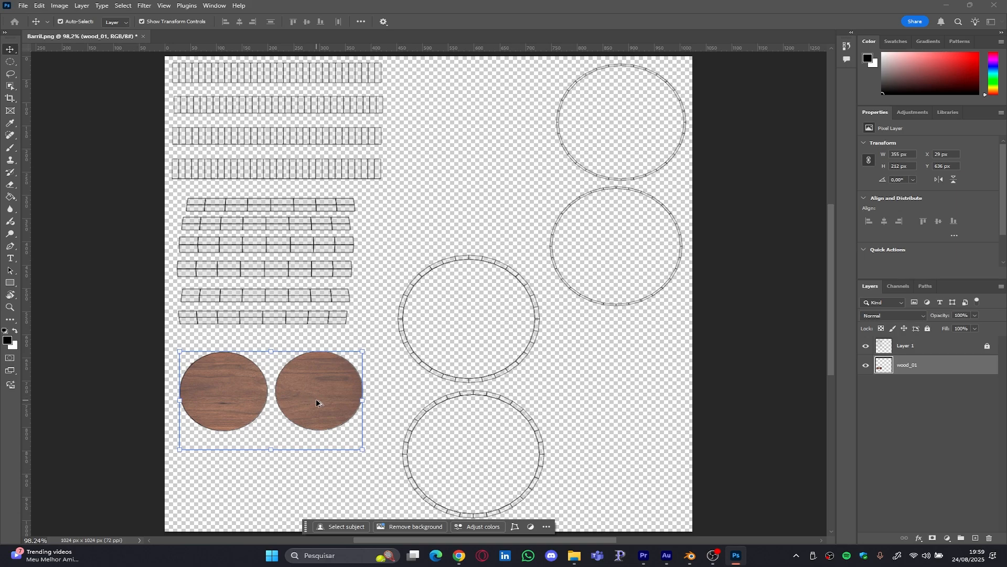
drag(316, 399, 378, 407)
key(ctrl+z)
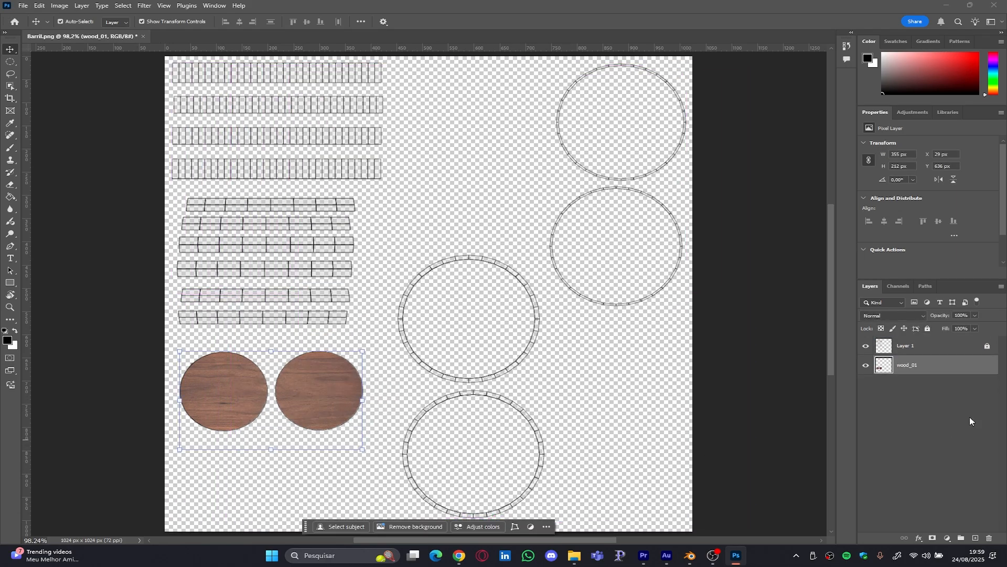
click(954, 345)
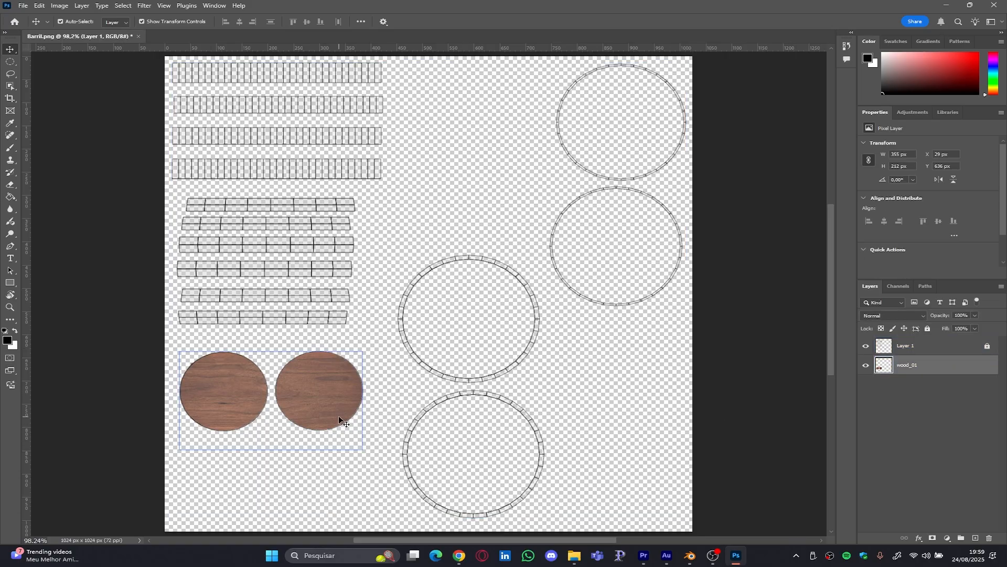
alt+drag(336, 419, 355, 426)
key(ctrl+z)
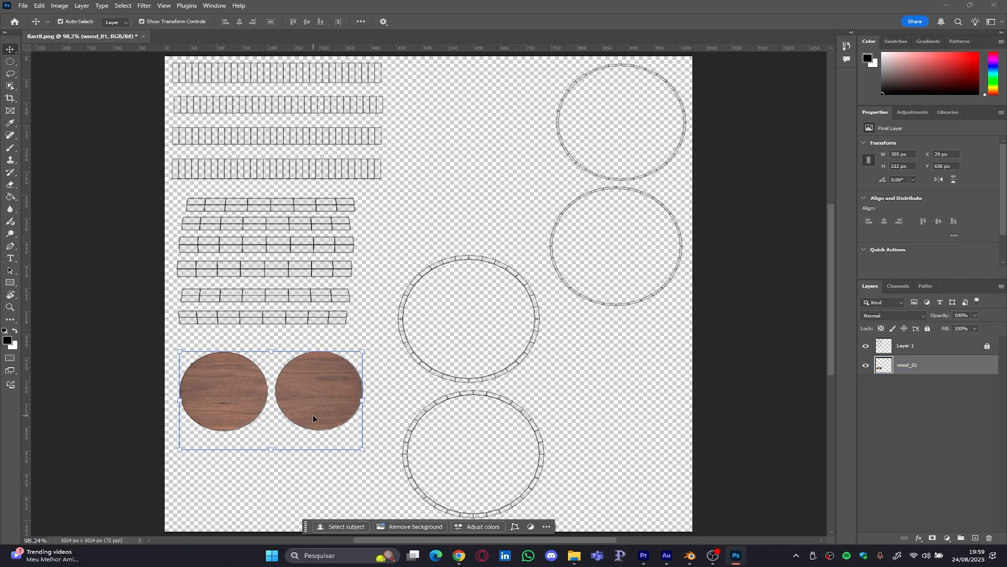
drag(319, 404, 522, 425)
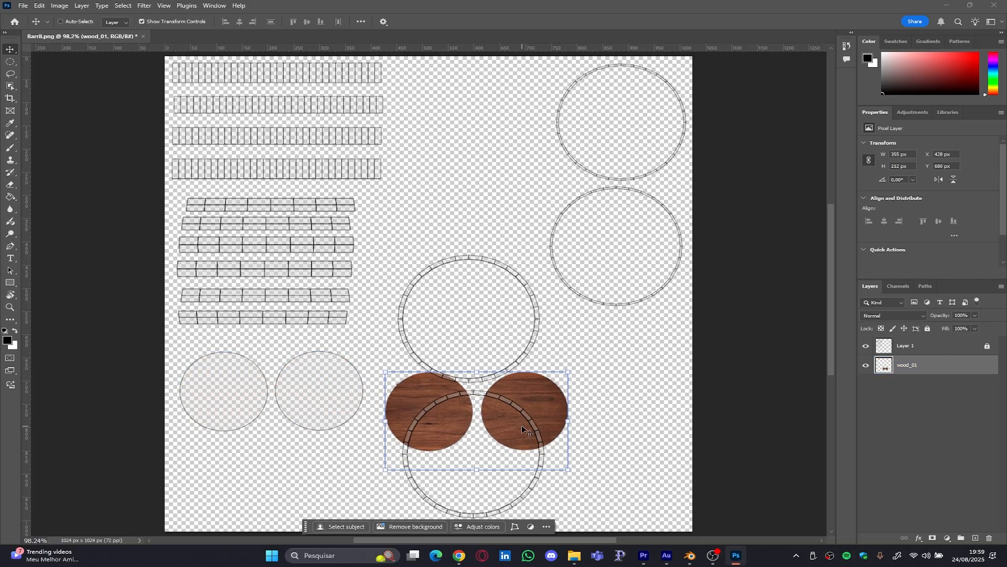
key(ctrl+z)
key(ctrl)
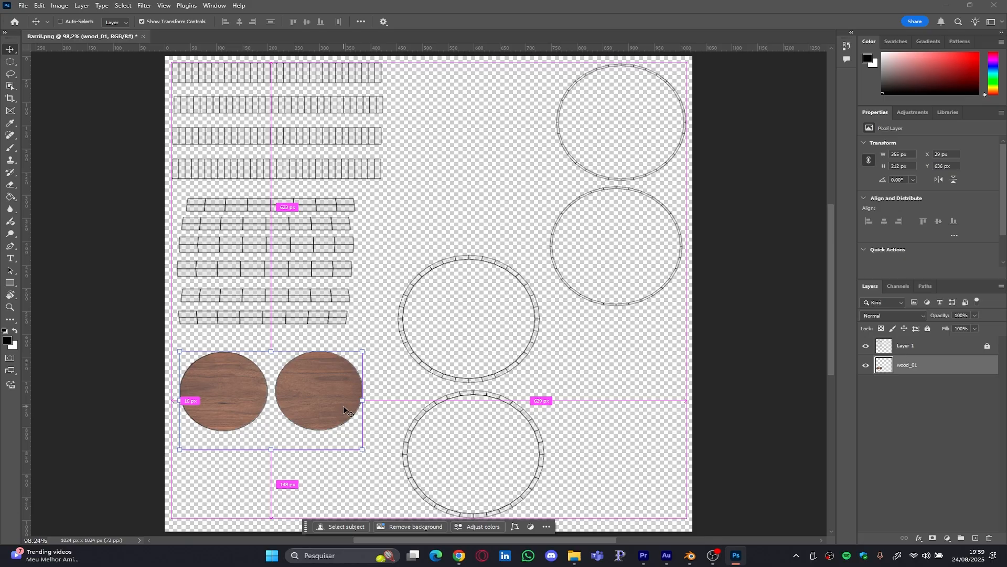
drag(322, 404, 402, 415)
key(ctrl+z)
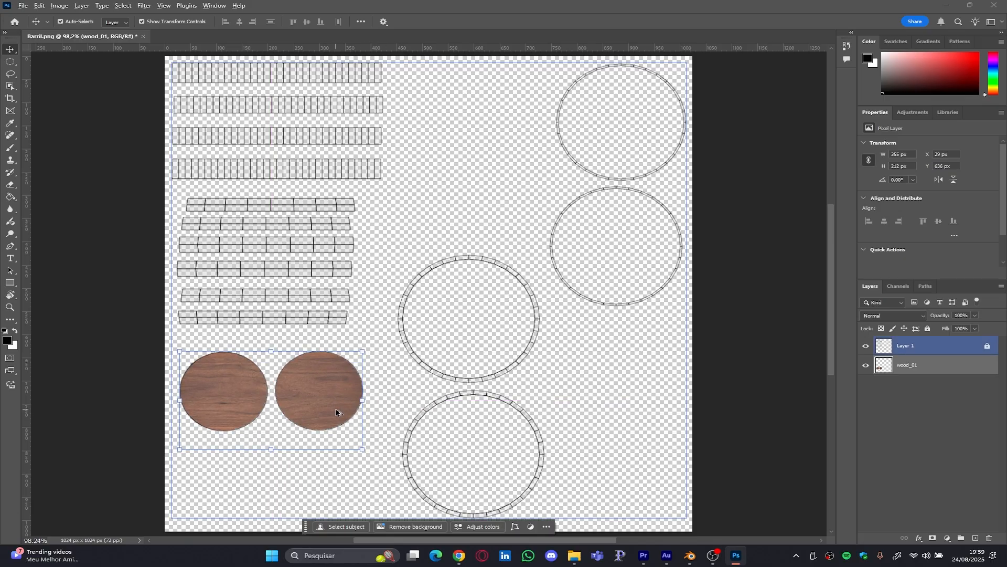
click(955, 403)
click(945, 365)
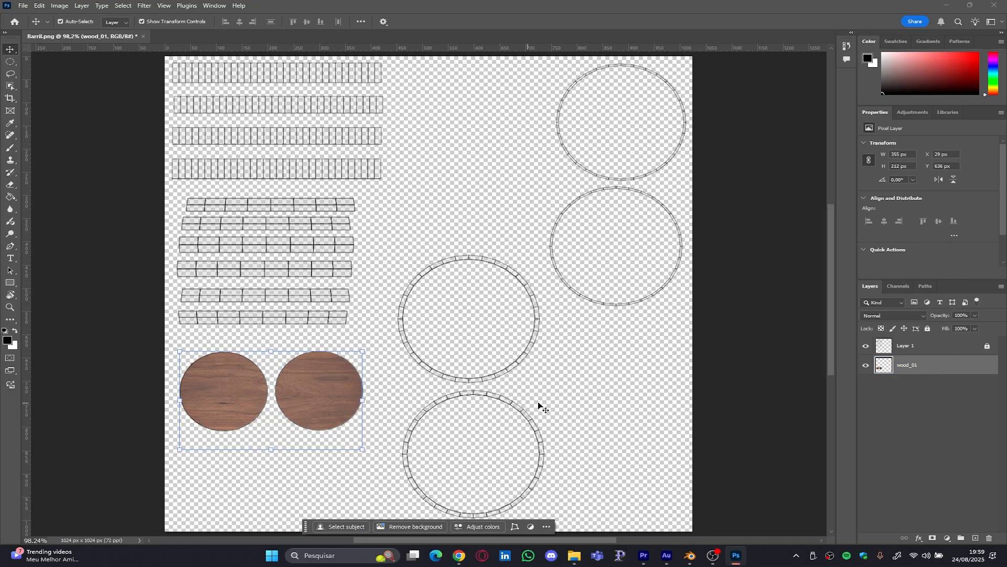
drag(335, 402, 336, 402)
right_click(335, 402)
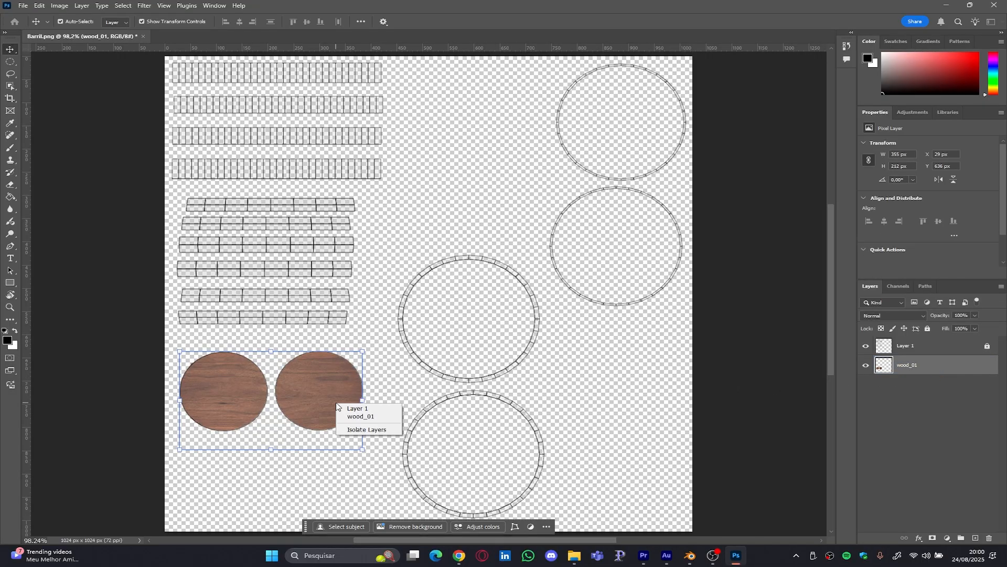
click(594, 410)
key(c)
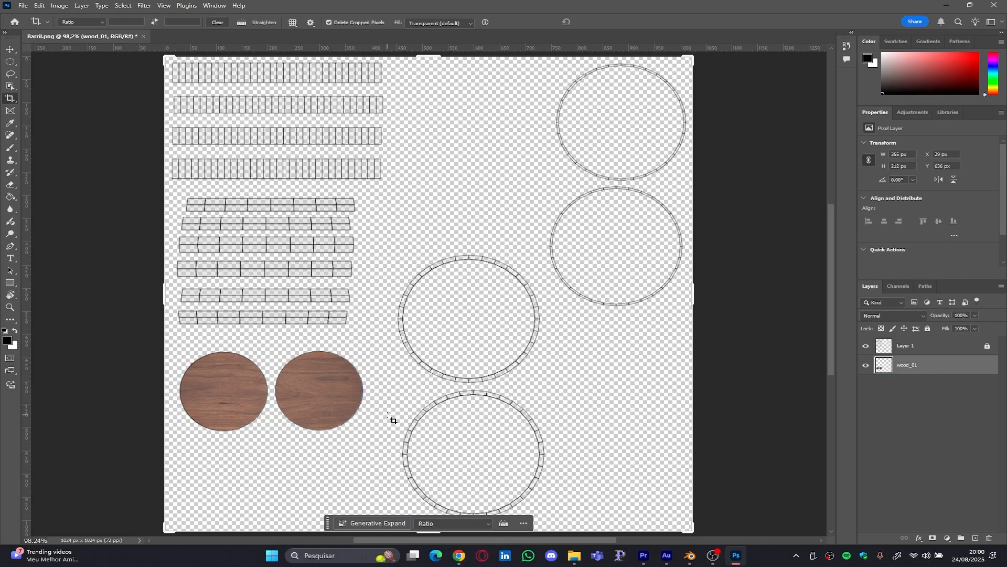
- Duplicate the pair of wood circles with the Move tool, placing the copy near the two large central rings
key(v)
drag(352, 424, 580, 467)
key(ctrl+z)
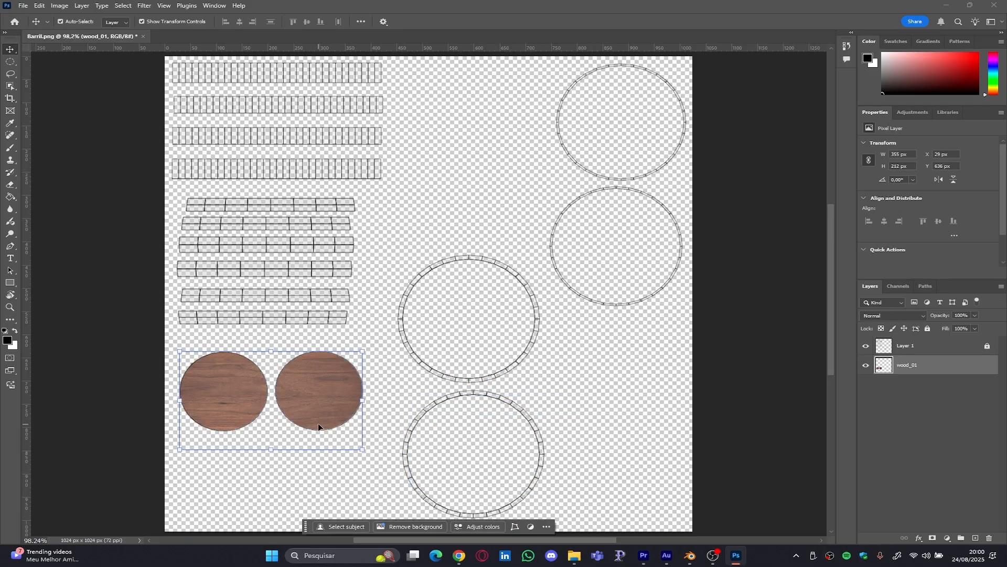
key(ctrl)
alt+drag(337, 417, 576, 358)
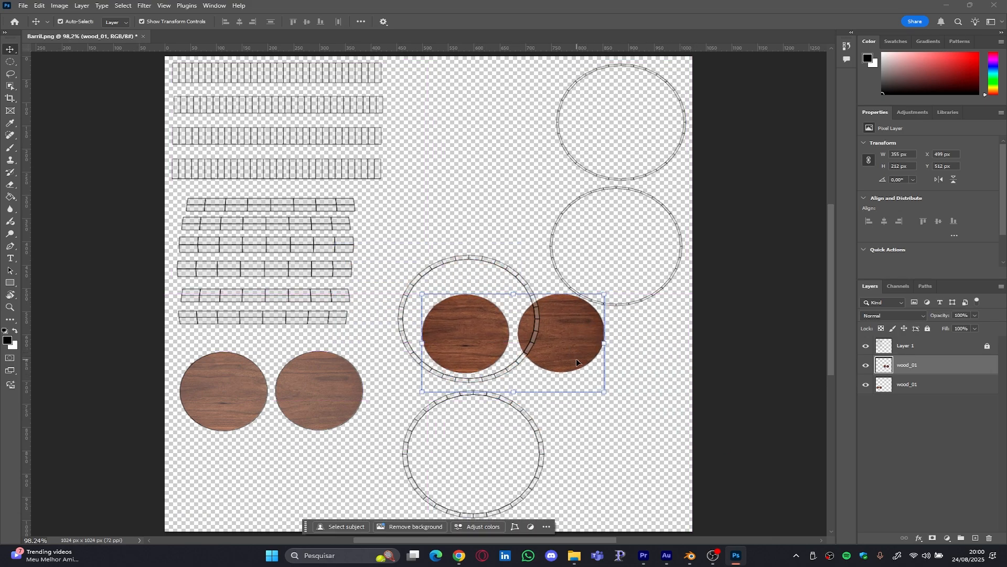
- Rotate the duplicated wood circles 90° with Free Transform and move them over the two central rings
key(r)
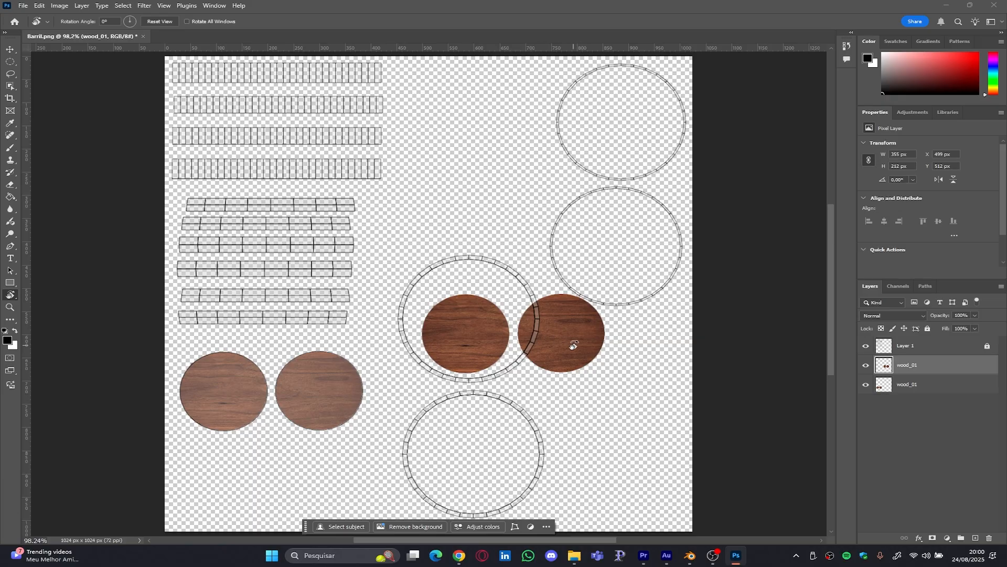
key(t)
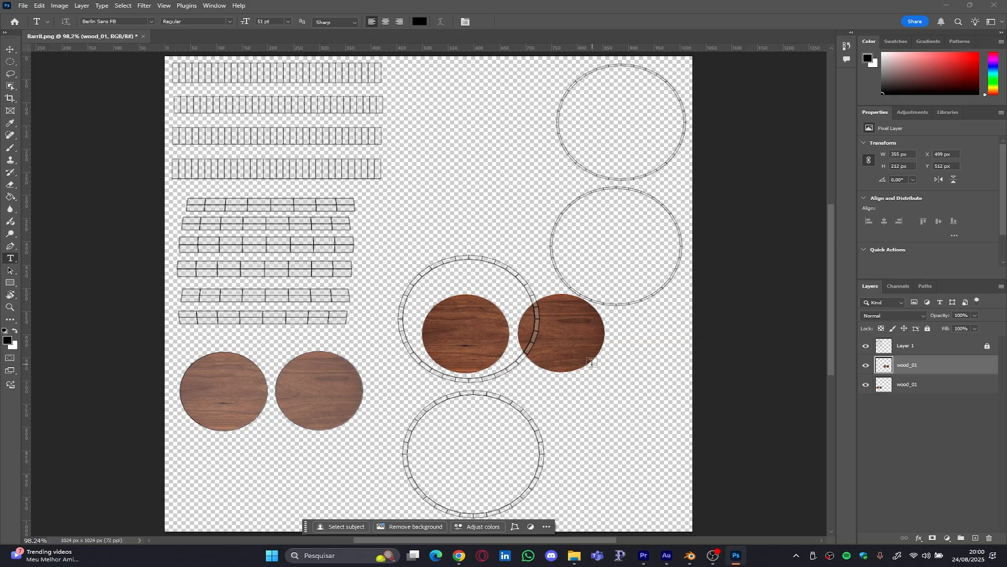
key(ctrl+t)
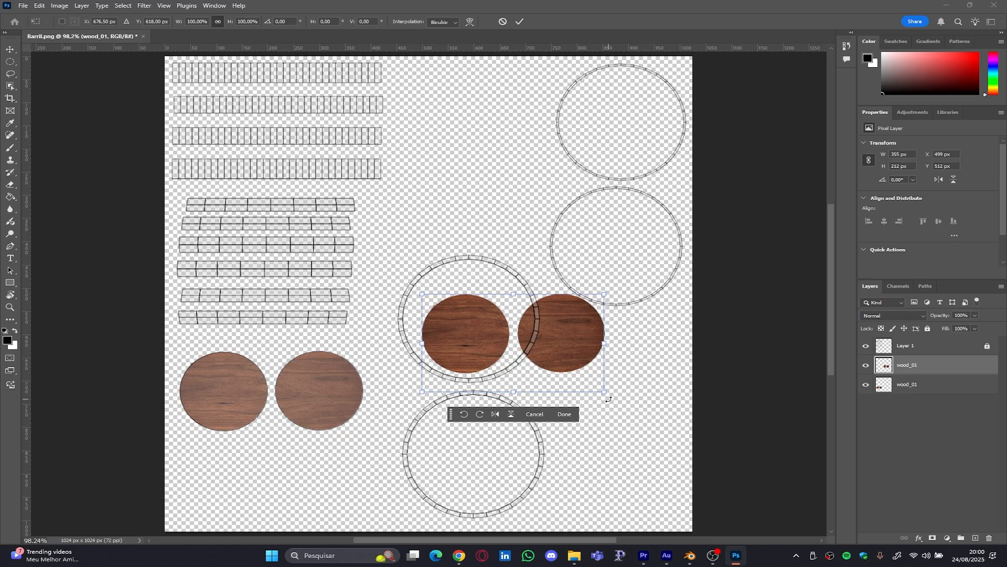
drag(609, 400, 457, 442)
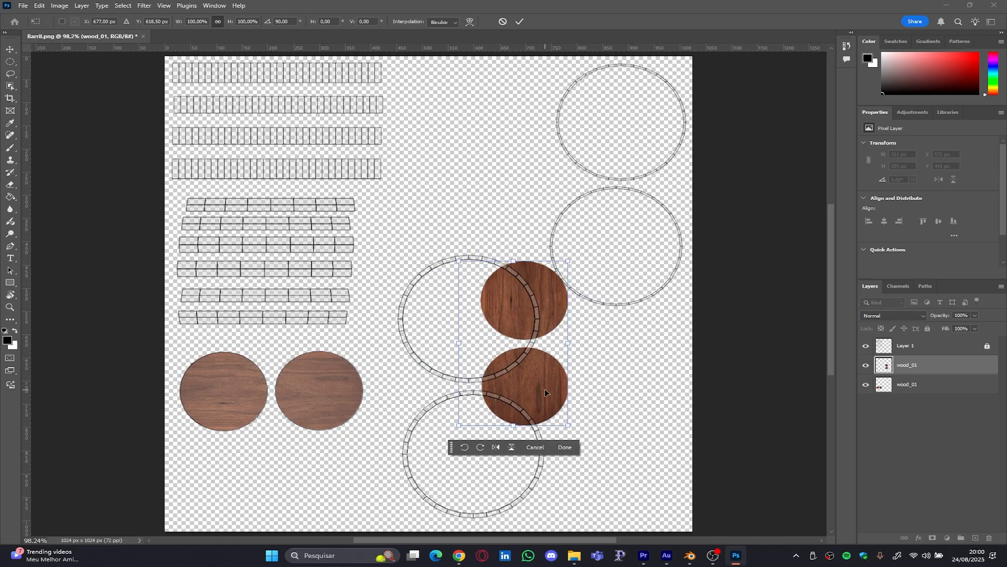
drag(524, 319, 466, 360)
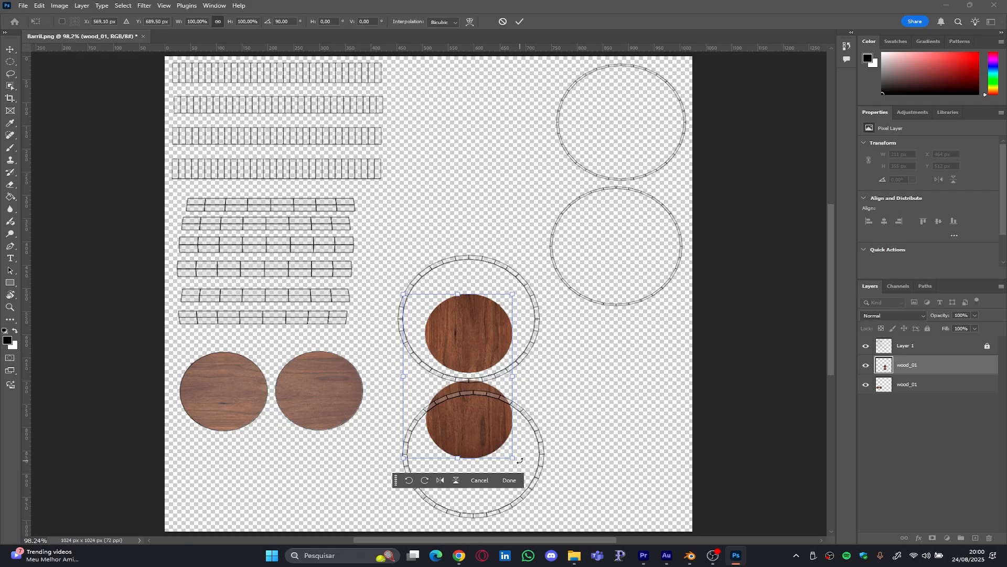
- Enlarge the two rotated wood circles proportionally past 153% until the upper one covers its whole central ring, and apply the transform
drag(509, 458, 554, 520)
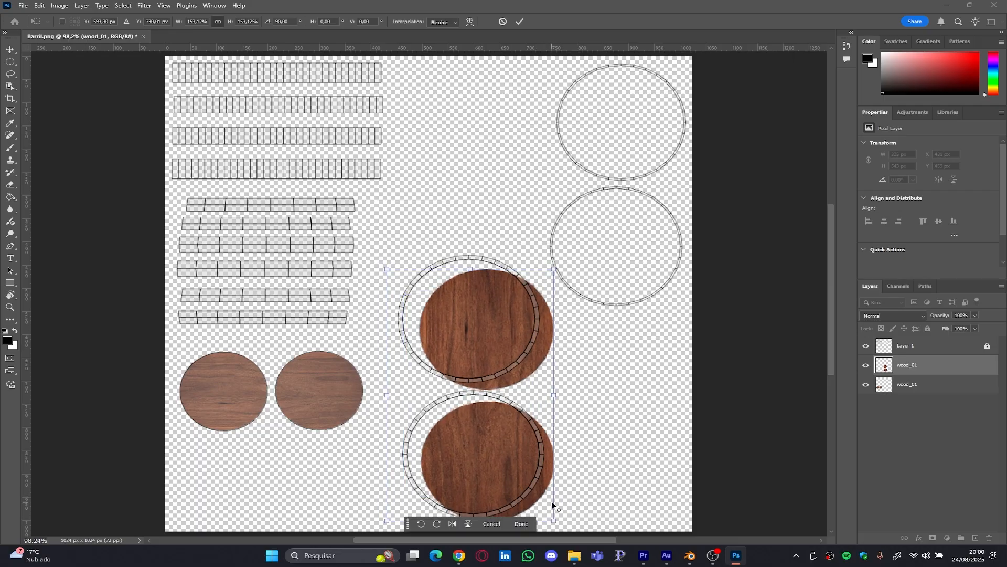
drag(492, 330, 466, 316)
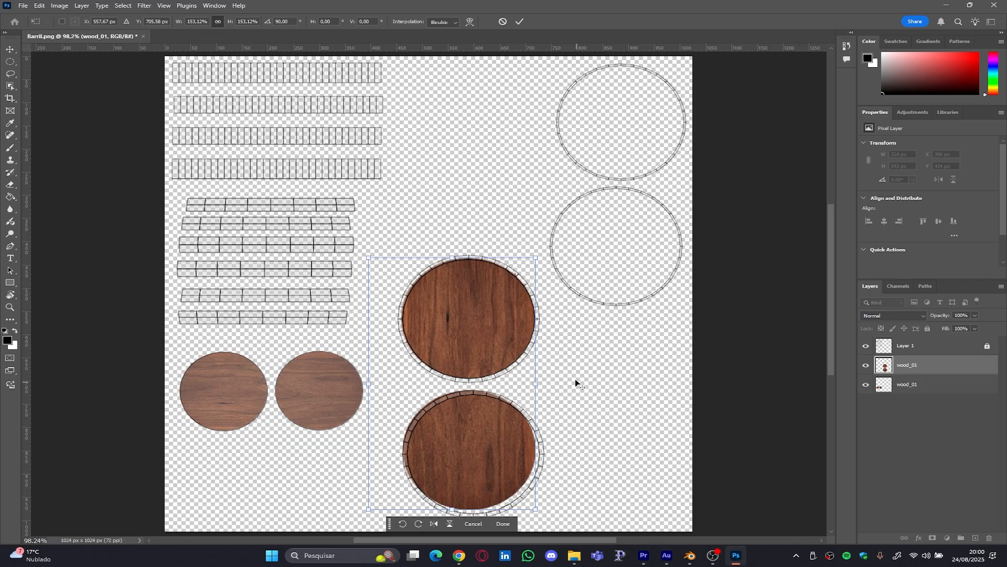
scroll(598, 423, up, 1)
scroll(599, 423, down, 2)
alt+scroll(600, 425, up, 3)
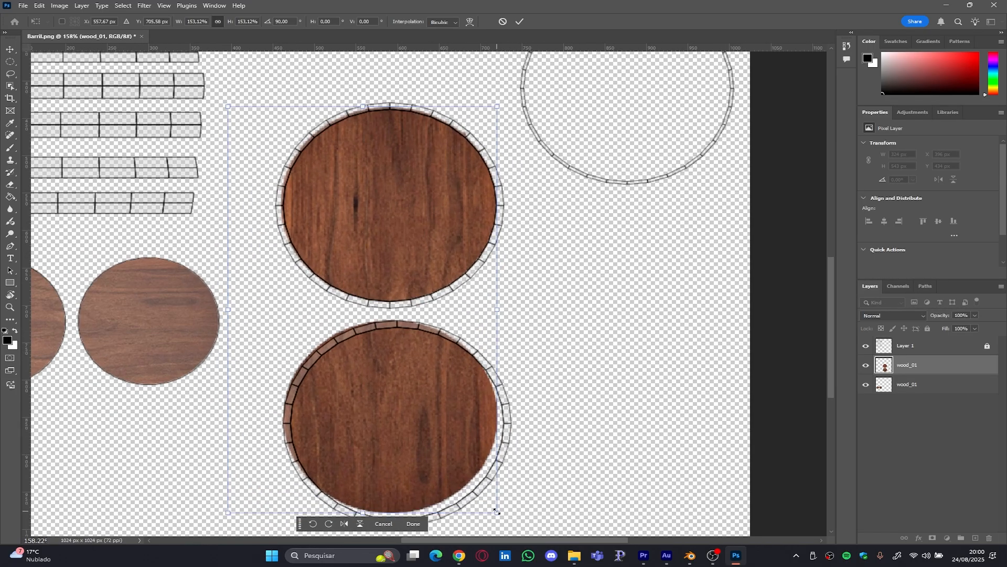
alt+drag(497, 511, 521, 519)
drag(439, 198, 440, 210)
key(Return)
key(t)
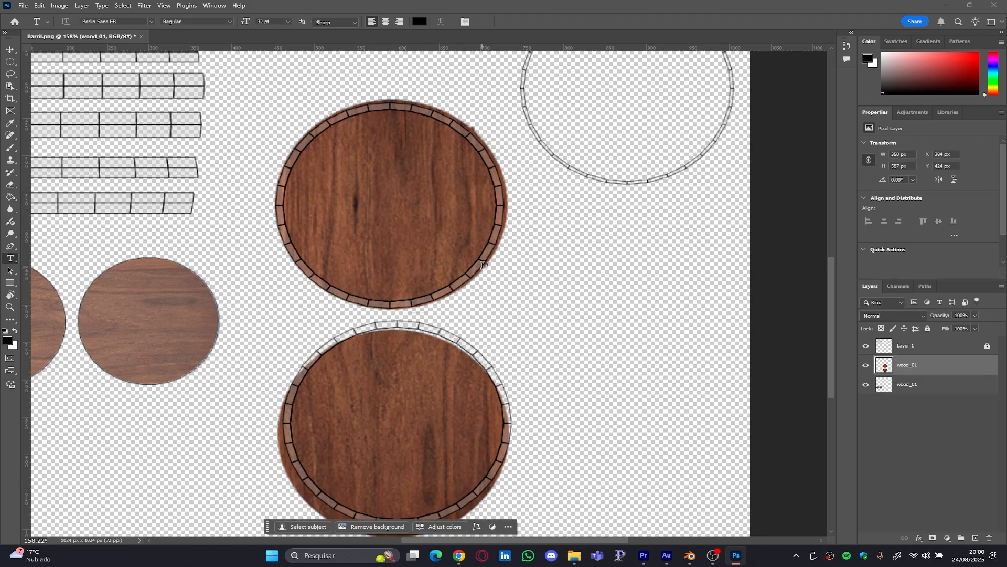
- Erase the entire lower enlarged wood circle with the Eraser at a brush size of 150, keeping the upper circle
key(e)
mouse_move(315, 344)
mouse_down()
mouse_move(406, 349)
mouse_move(437, 448)
mouse_move(314, 393)
mouse_move(368, 433)
mouse_up()
key(])
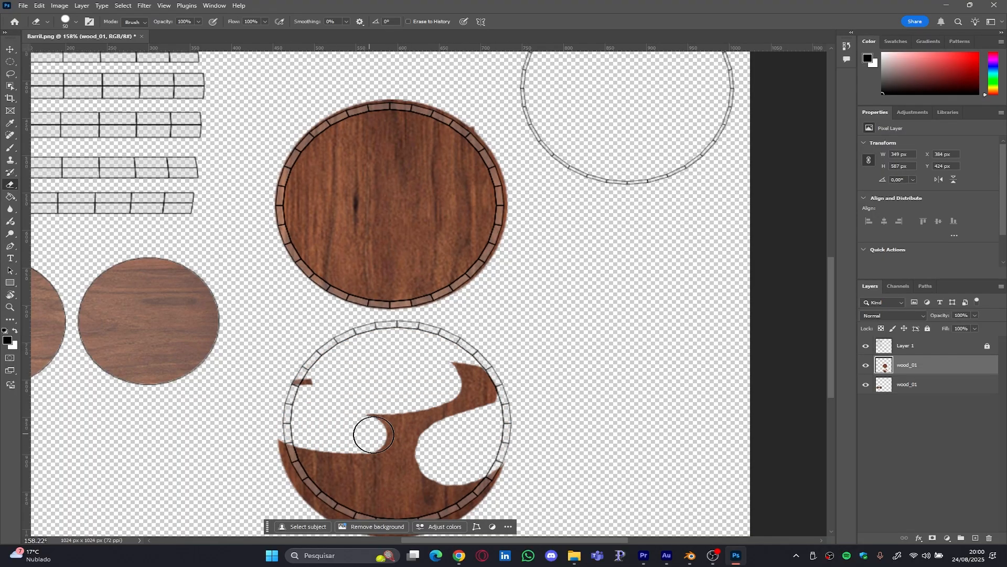
mouse_move(360, 416)
key(])
key(])
key(])
key(])
key(])
key(])
mouse_move(315, 391)
mouse_down()
mouse_move(308, 402)
mouse_move(326, 462)
mouse_move(415, 487)
mouse_move(450, 383)
mouse_move(432, 439)
mouse_up()
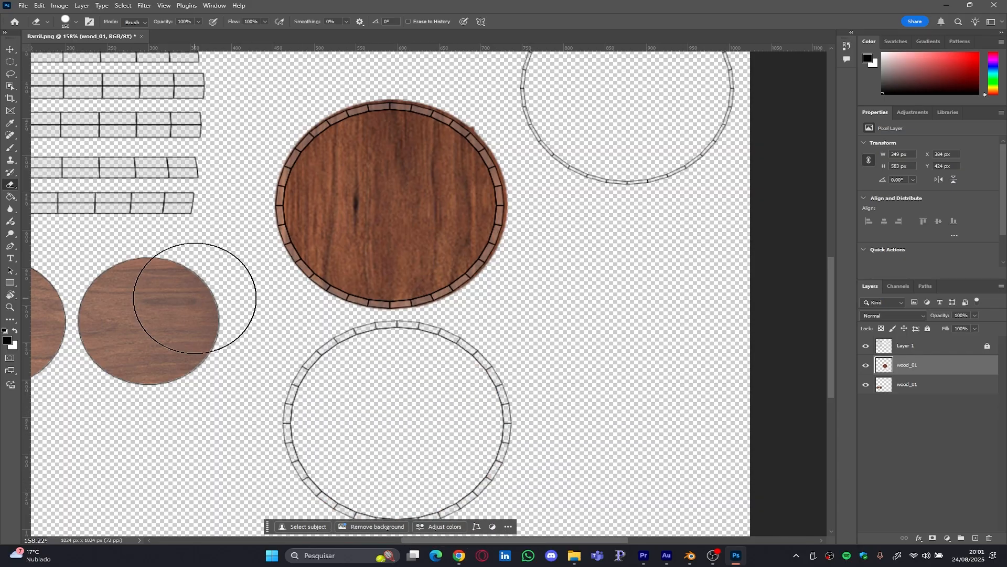
- Duplicate the upper enlarged wood circle onto the lower central ring with the Move tool, and deselect all layers
key(v)
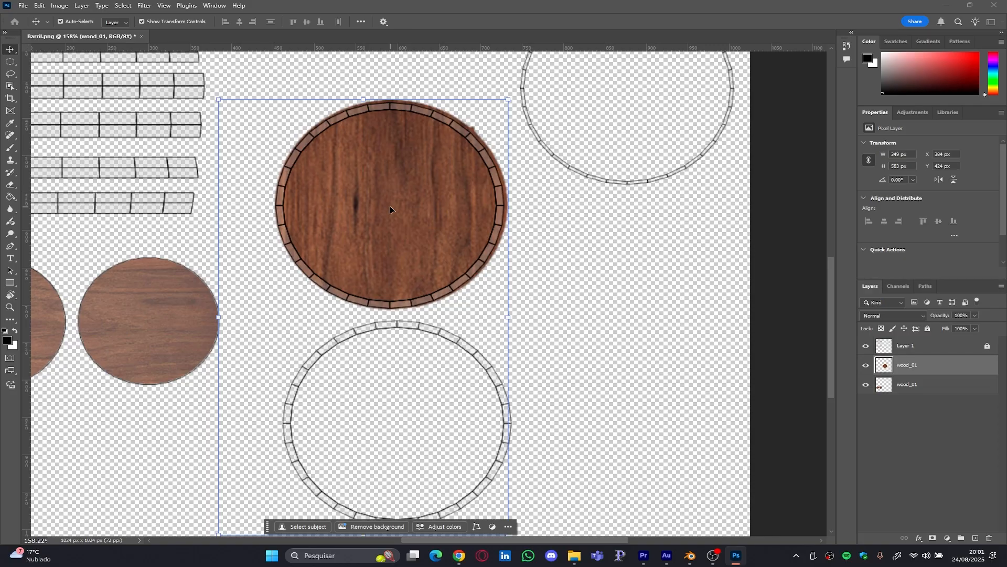
drag(390, 209, 394, 447)
key(ctrl+z)
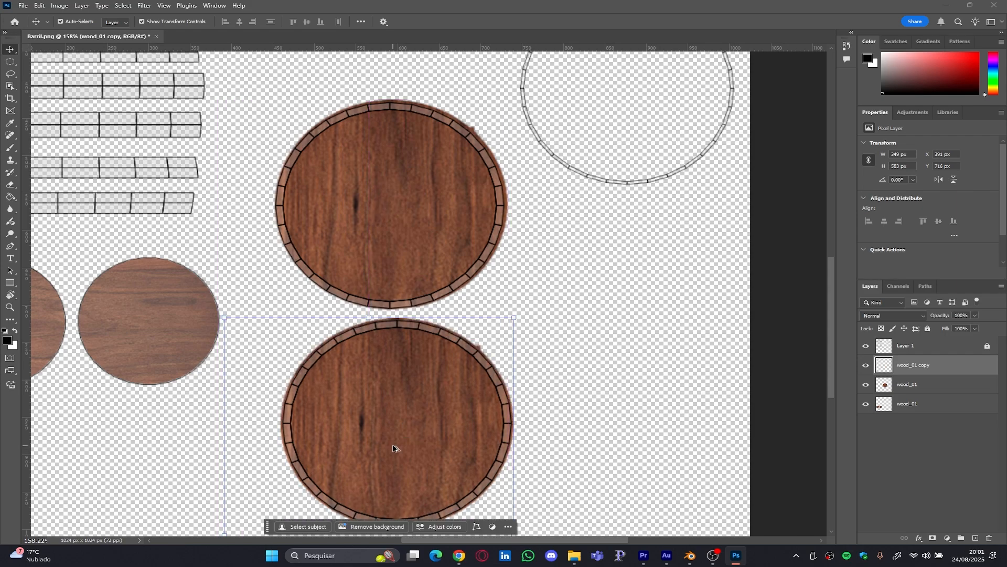
alt+scroll(426, 330, down, 5)
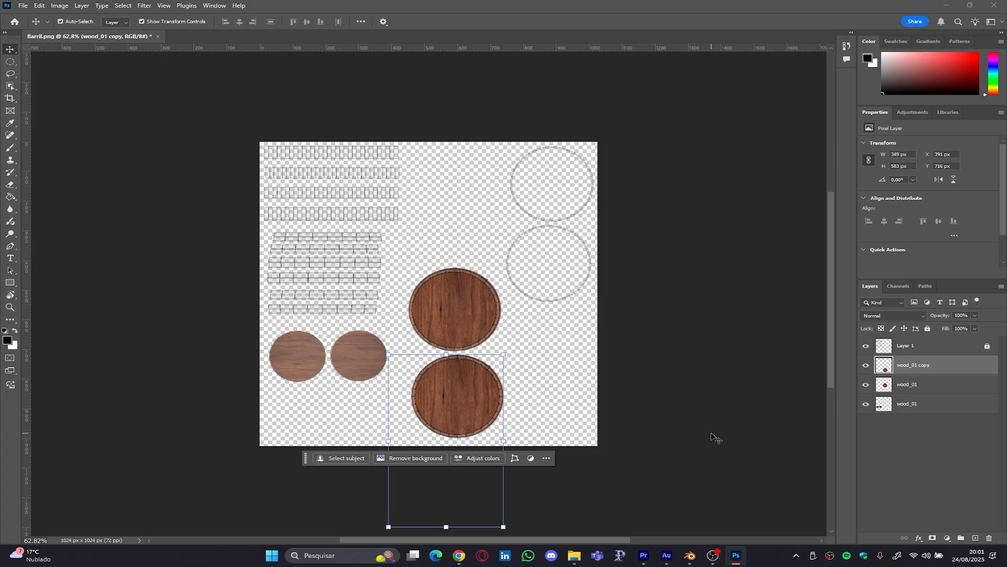
click(996, 511)
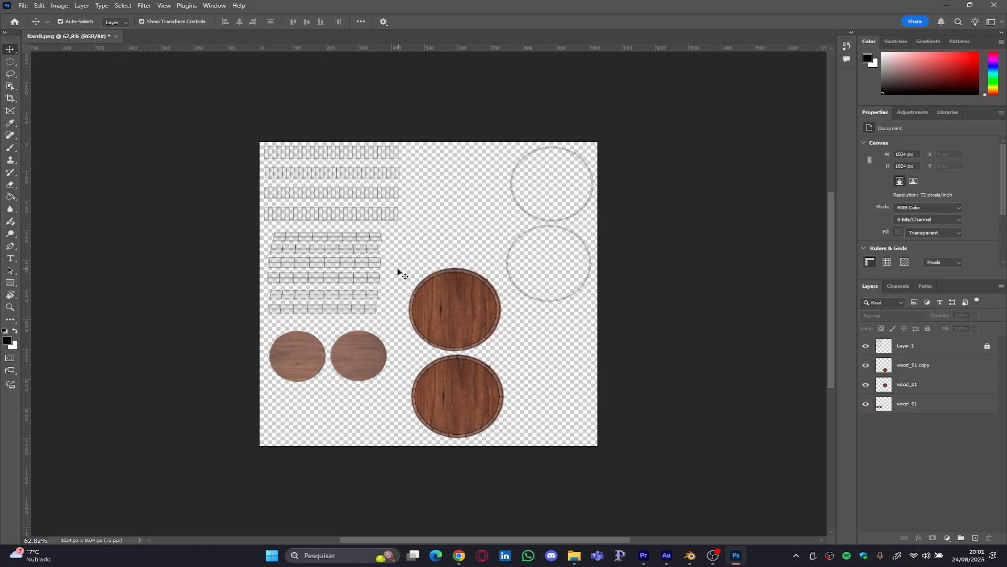
- Save the document as Barril in Photoshop format in the desktop's Mapeamento folder, with Maximize Compatibility on
click(23, 6)
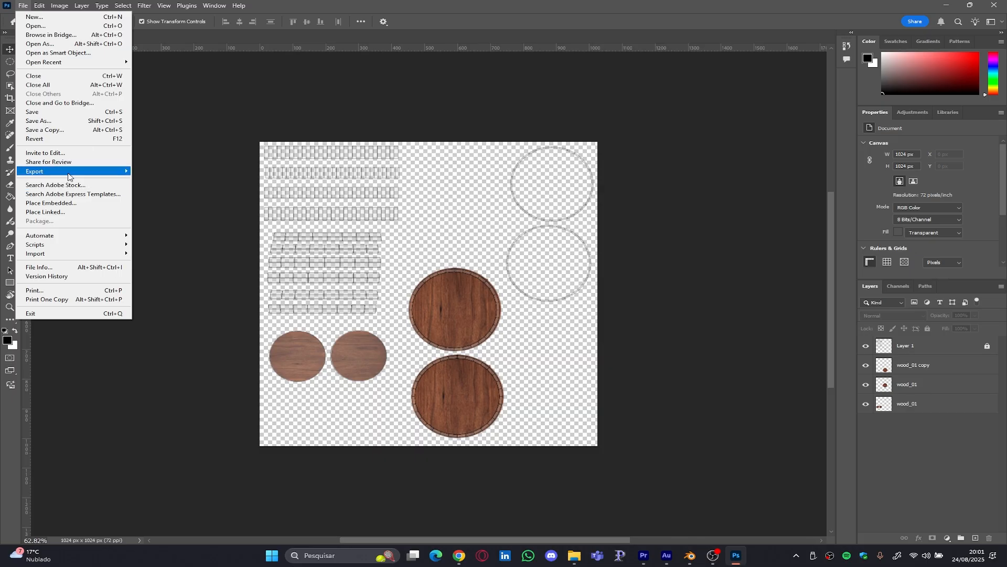
mouse_move(68, 173)
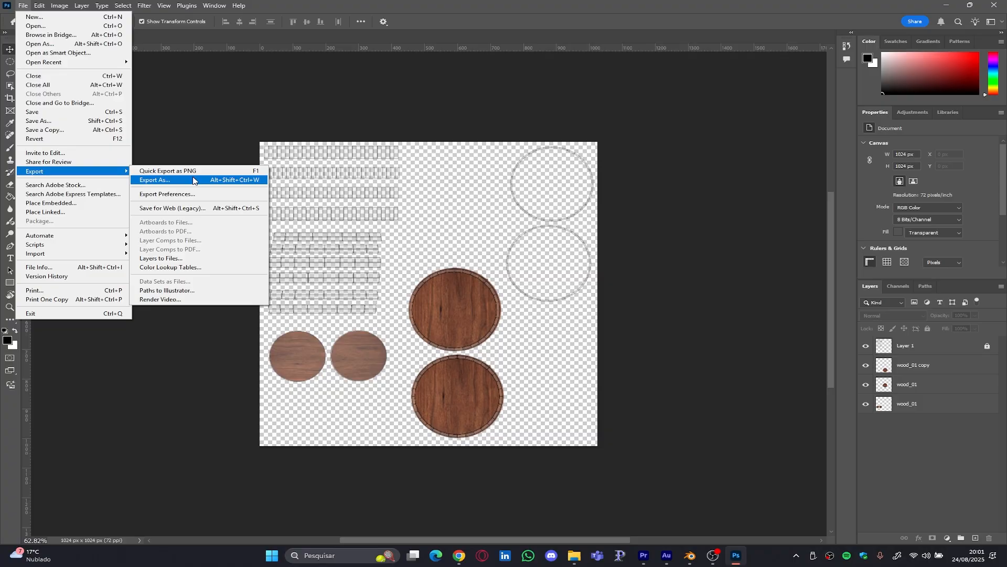
click(45, 121)
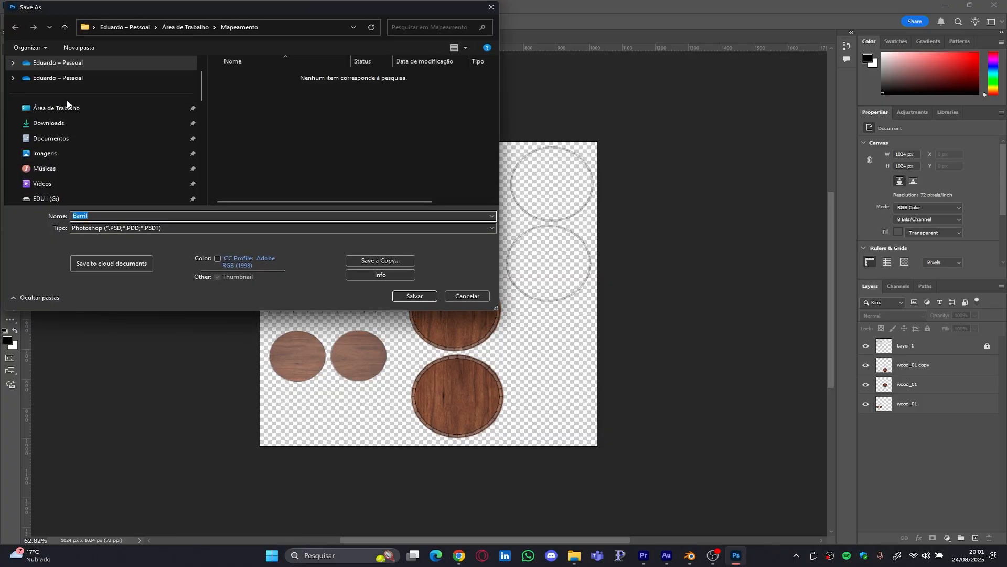
click(68, 108)
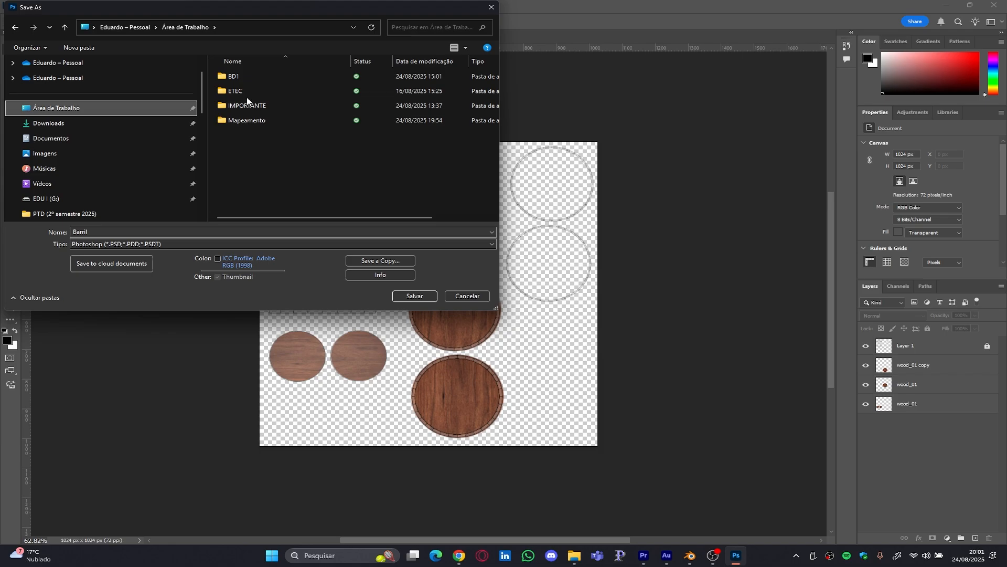
double_click(241, 121)
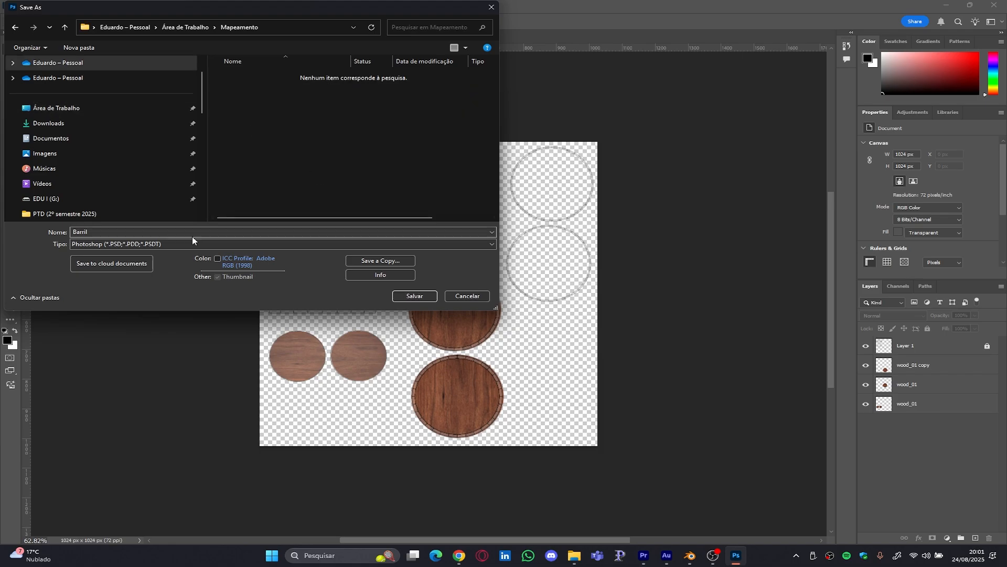
click(414, 297)
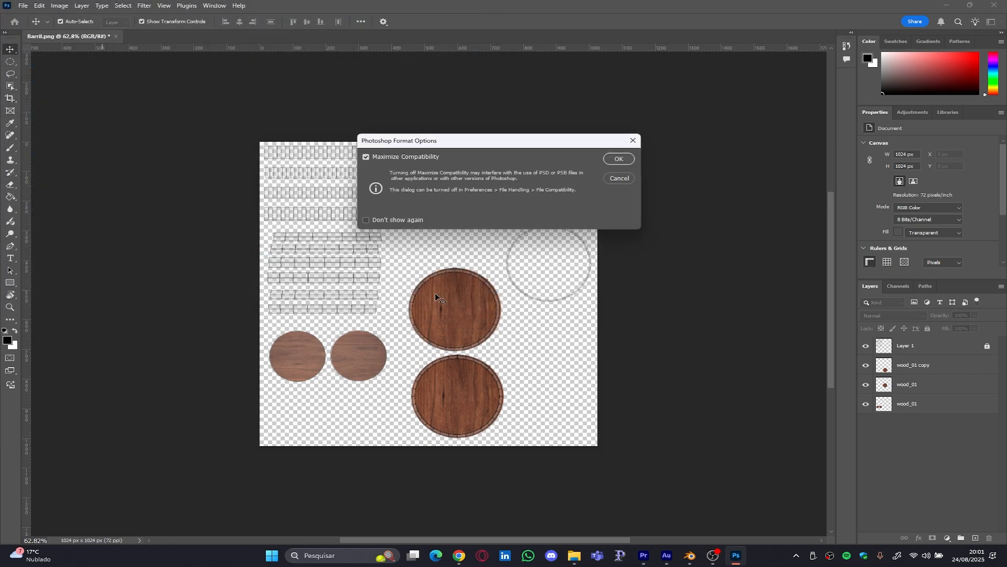
click(618, 157)
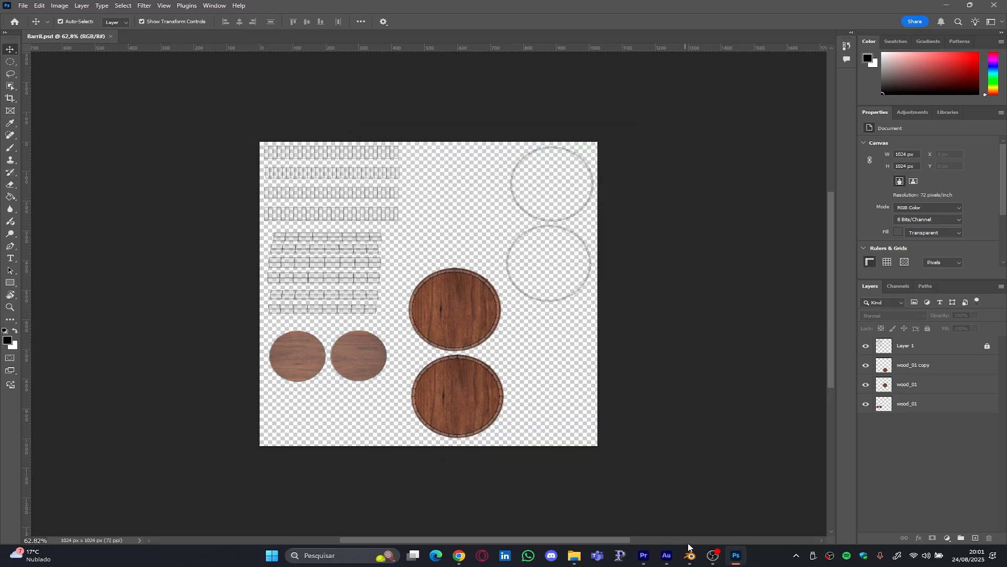
- Switch to Blender, disconnect the Untitled image texture from the Principled BSDF's Base Color, and move that texture node aside
click(690, 560)
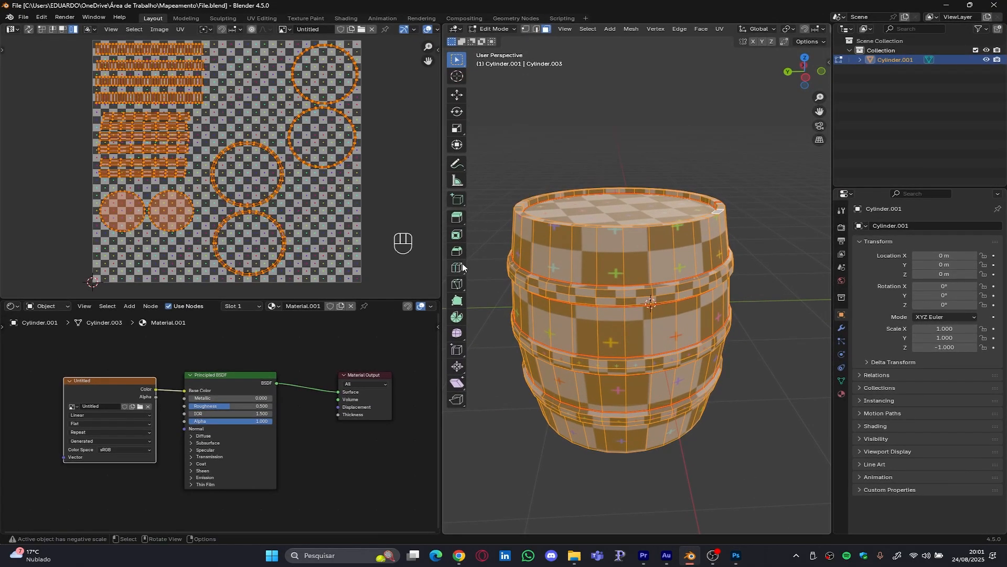
middle_drag(658, 265, 664, 288)
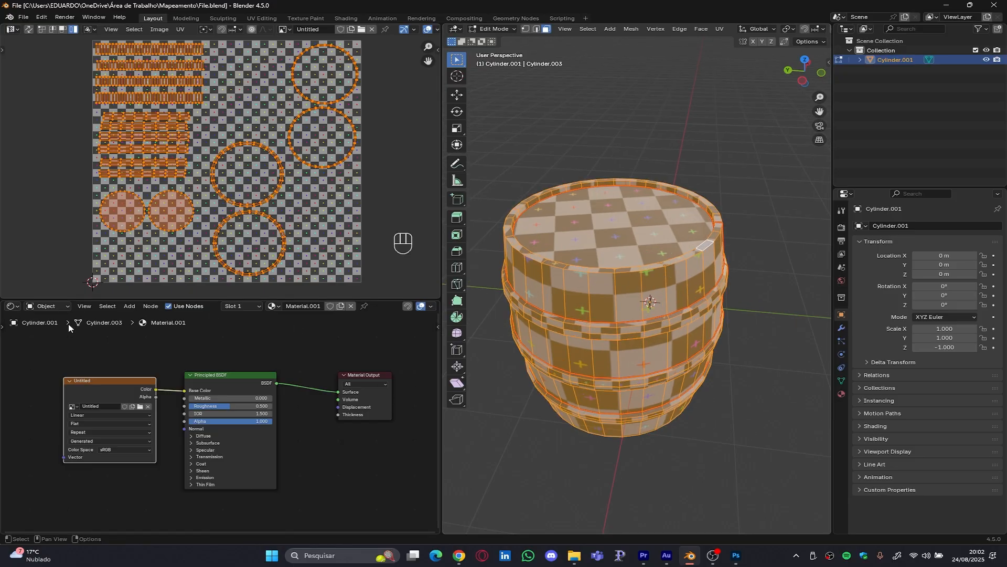
drag(108, 388, 64, 375)
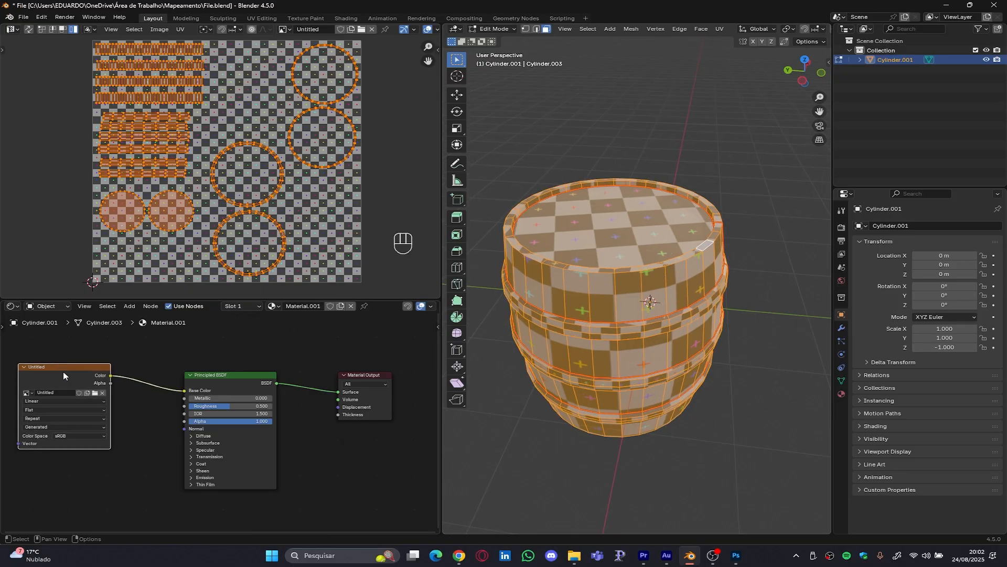
drag(184, 390, 130, 394)
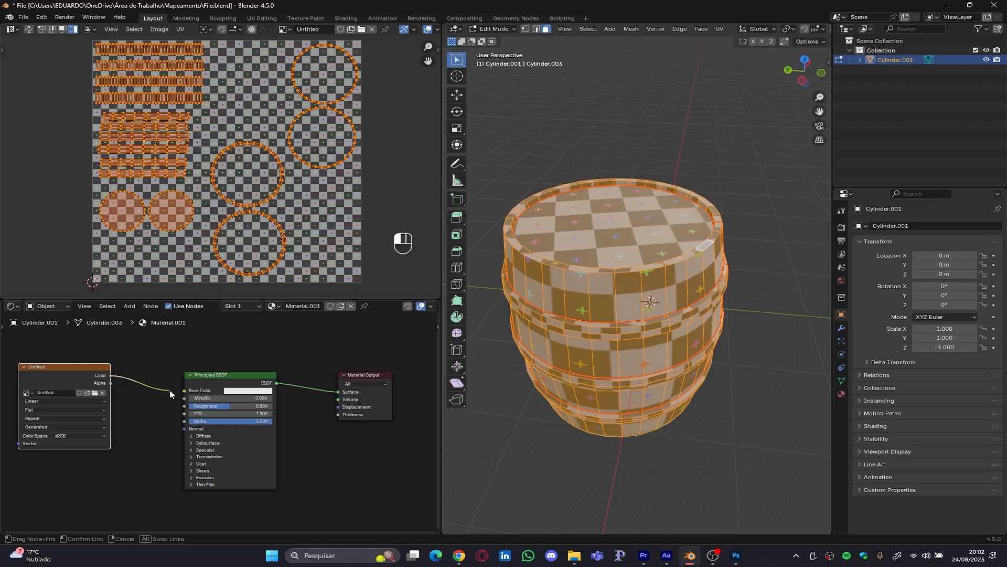
drag(67, 368, 56, 353)
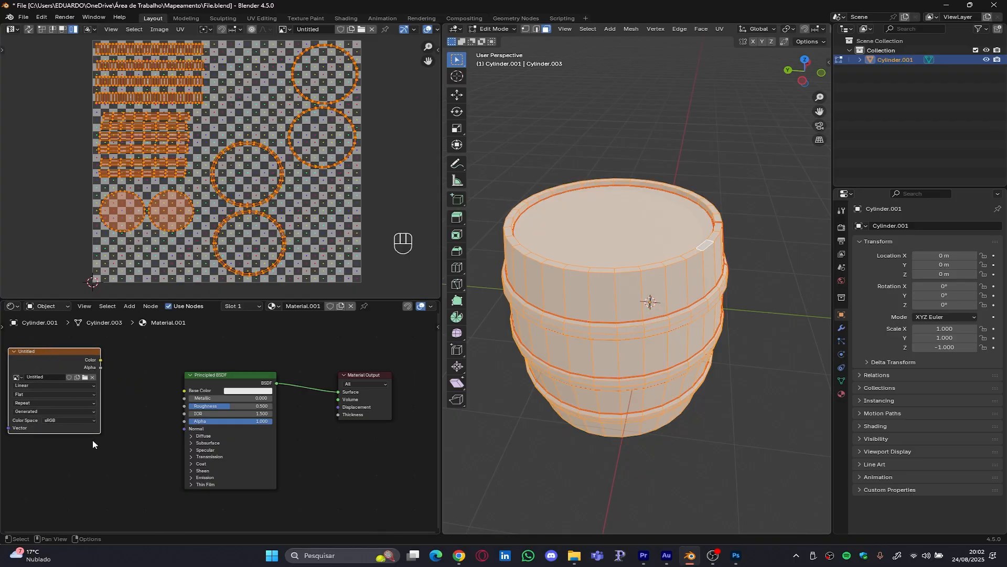
- Add an Image Texture node below the Untitled node and connect its Color output to the Principled BSDF's Base Color
scroll(81, 443, down, 2)
middle_drag(81, 443, 138, 428)
key(shift)
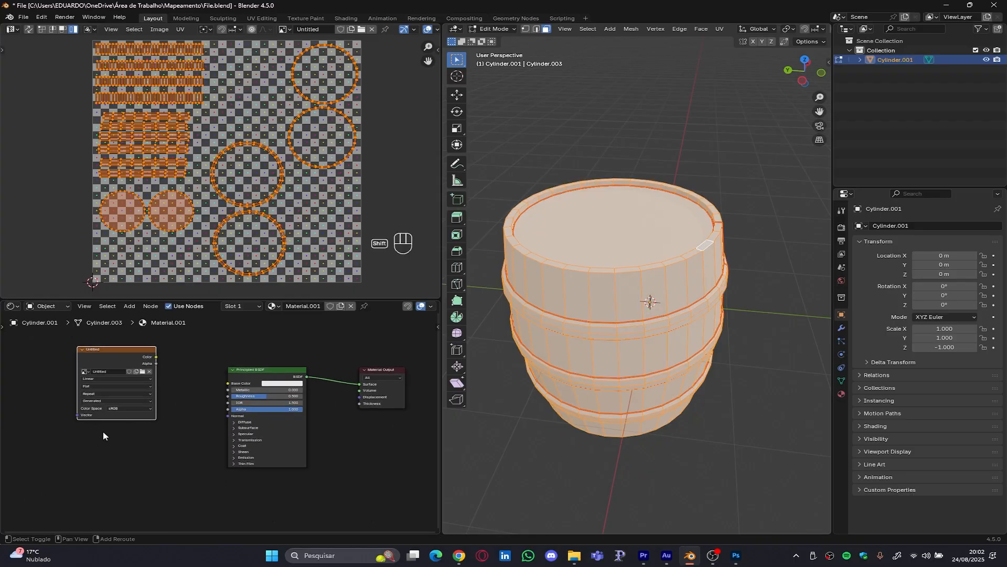
key(shift+a)
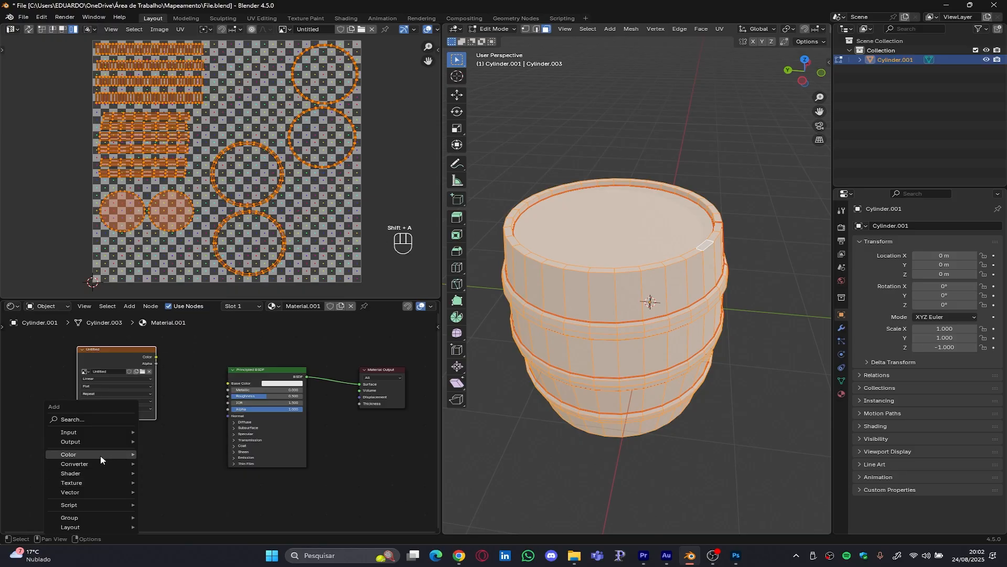
mouse_move(93, 481)
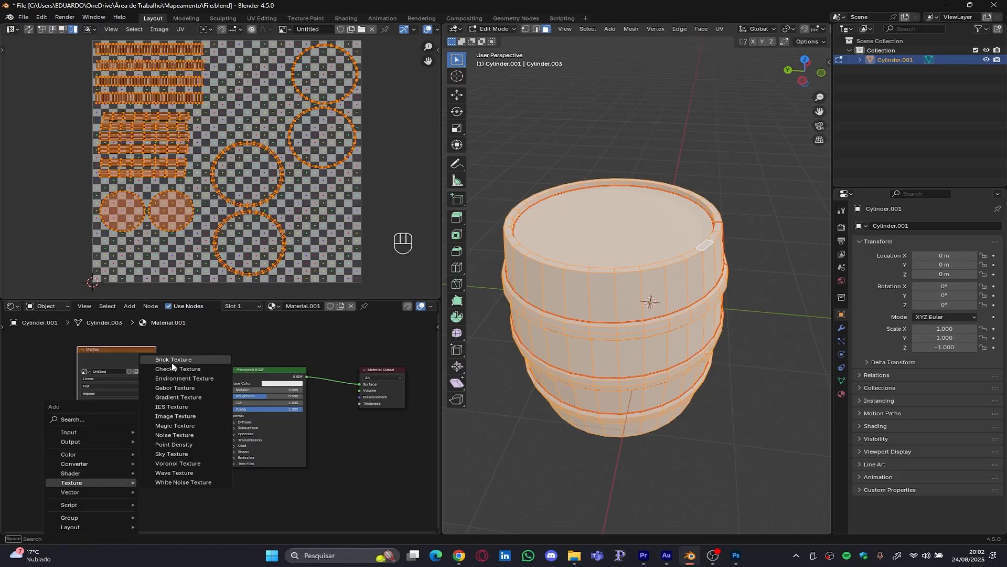
click(175, 416)
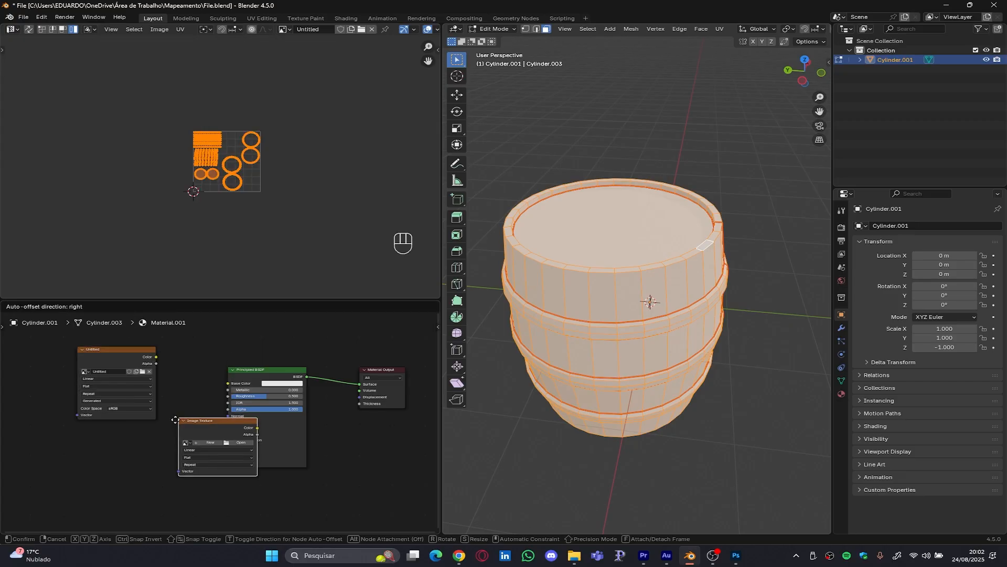
click(65, 451)
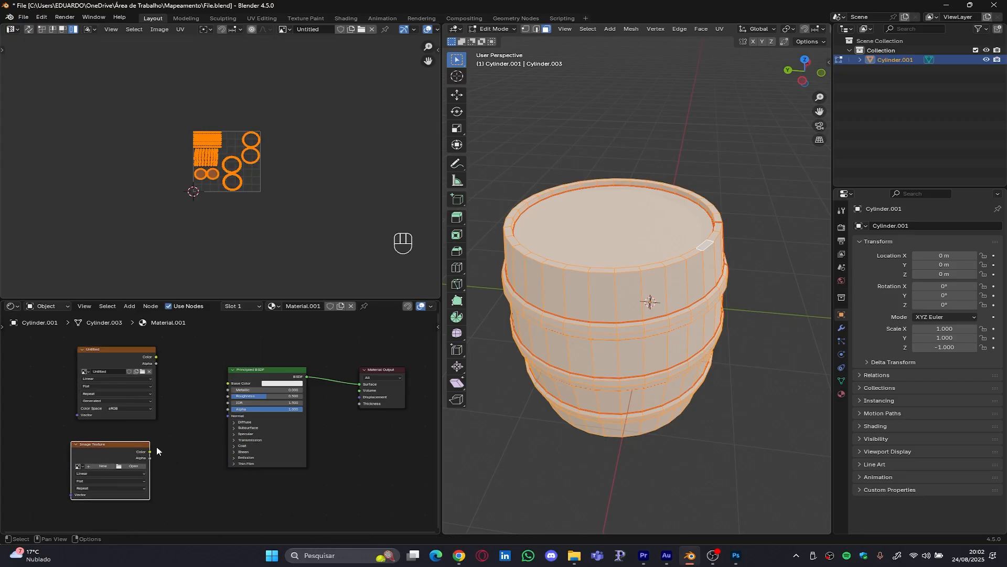
scroll(155, 449, up, 2)
shift+middle_drag(156, 451, 176, 420)
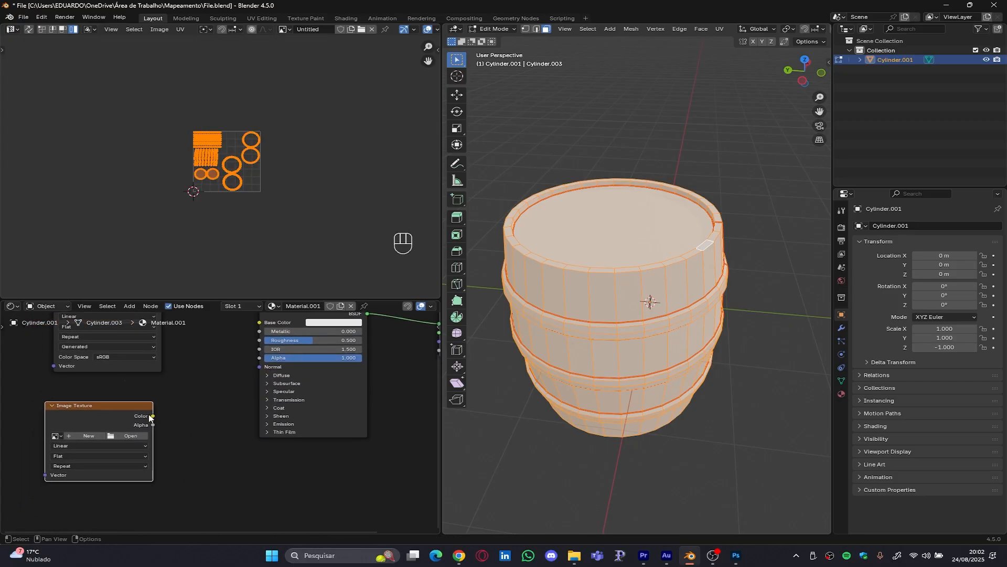
drag(153, 418, 255, 364)
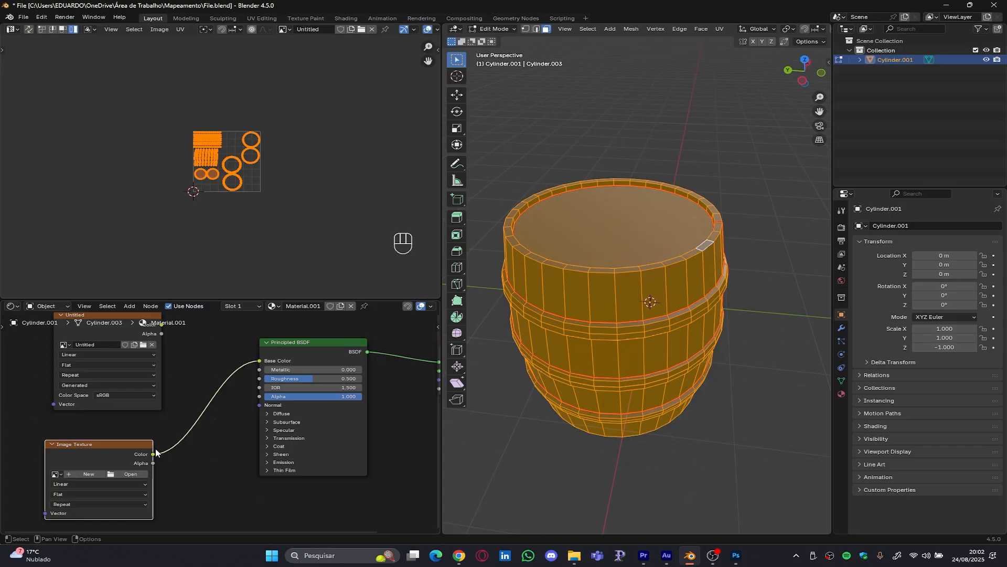
- Load Barril.psd from the Mapeamento folder into the new Image Texture node
shift+middle_drag(172, 451, 181, 417)
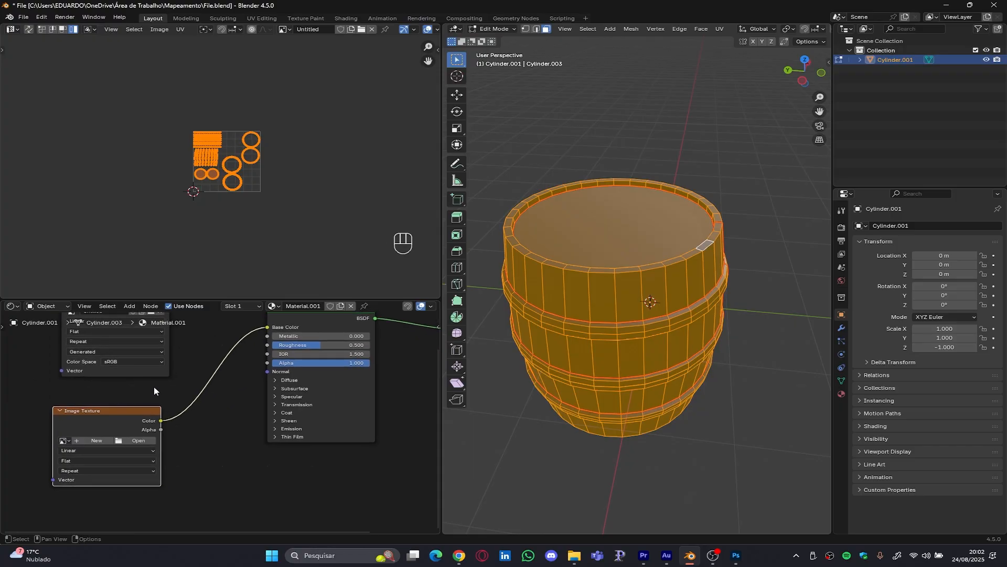
click(138, 441)
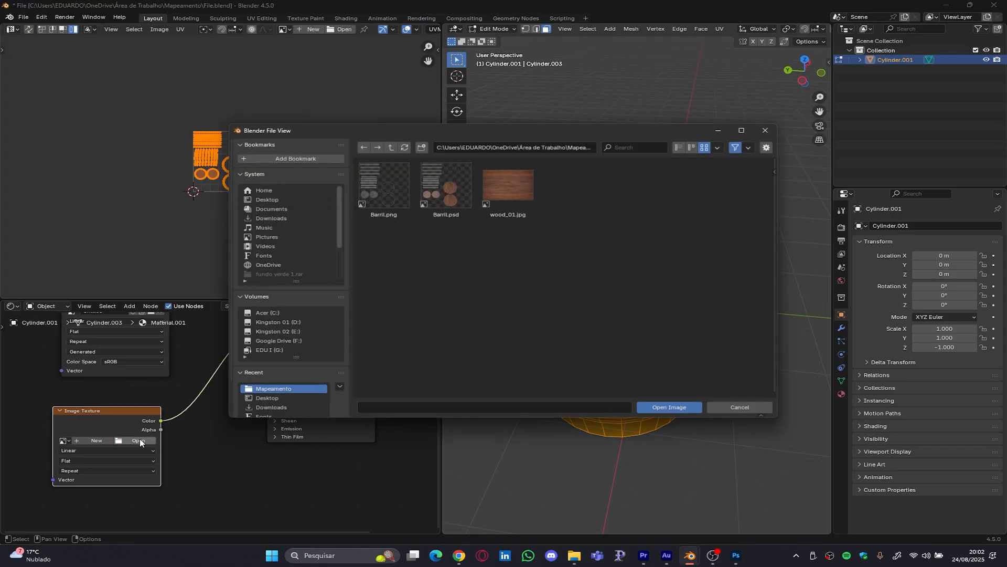
double_click(450, 191)
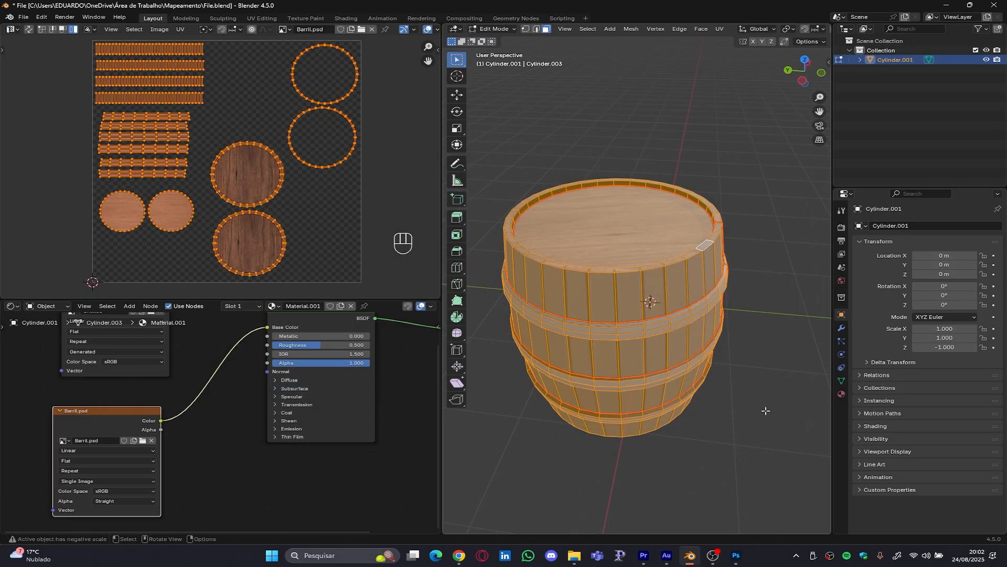
- Switch to Object Mode and examine the new texture on the barrel's lid, staves and hoops
key(Tab)
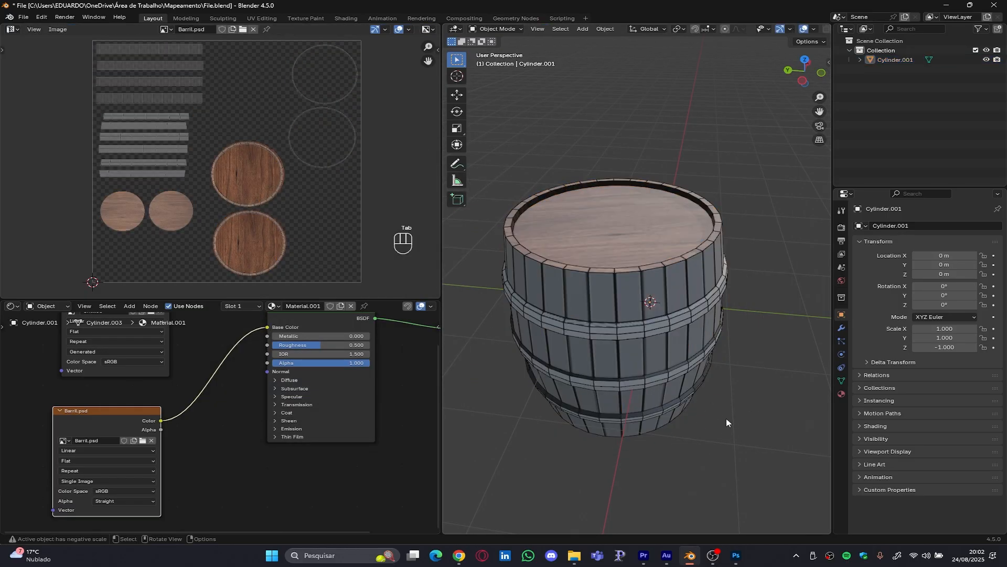
middle_drag(726, 417, 676, 339)
middle_drag(675, 215, 717, 260)
scroll(671, 311, up, 2)
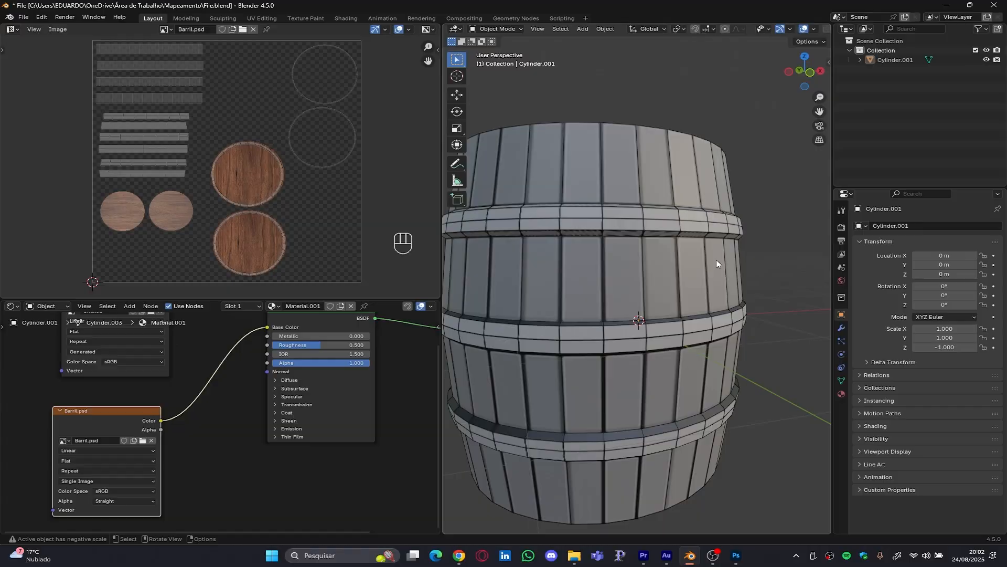
middle_drag(609, 260, 608, 265)
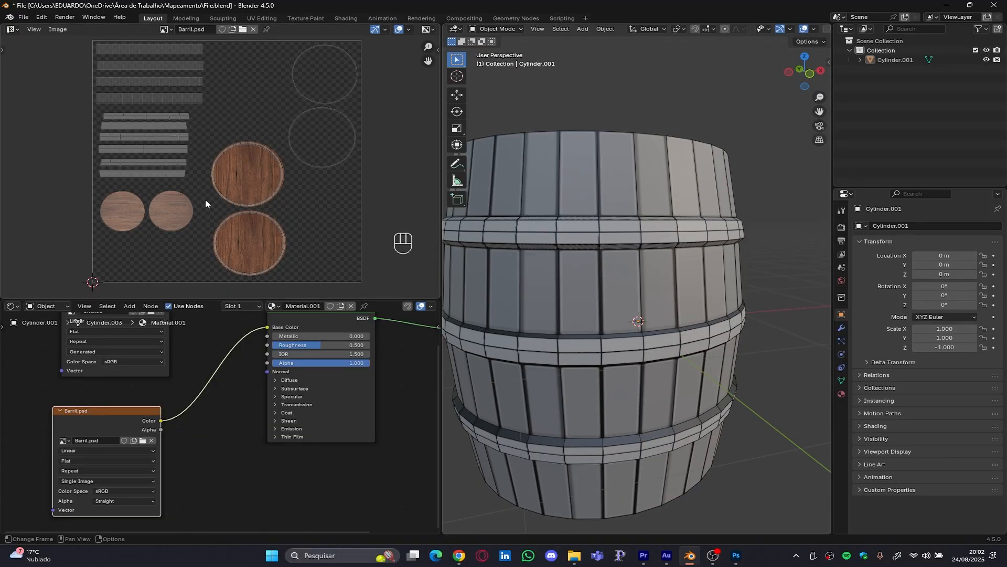
- Switch to Photoshop, hide the UV wireframe in Layer 1, and save Barril.psd
middle_drag(263, 170, 250, 180)
middle_drag(451, 236, 679, 310)
click(736, 555)
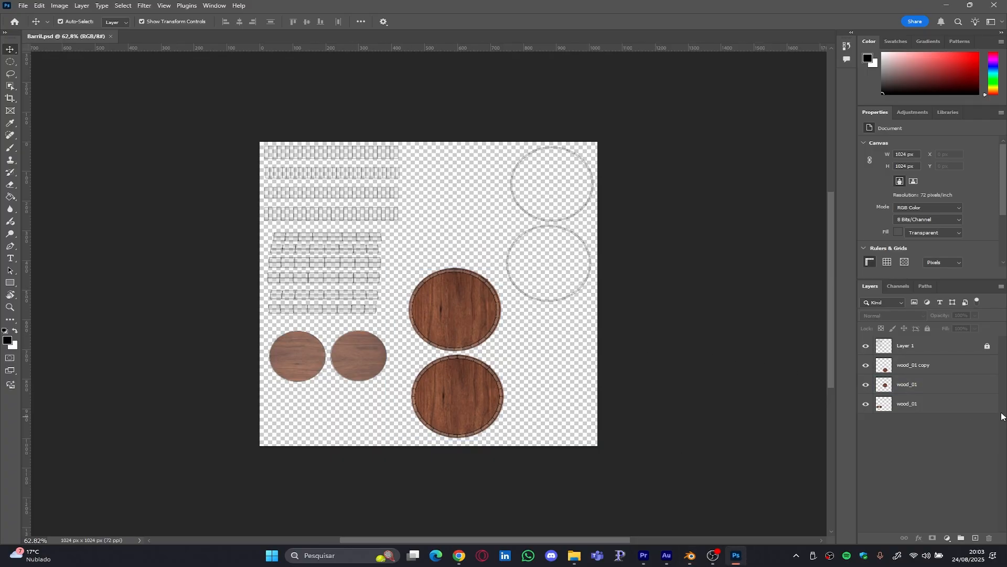
click(866, 348)
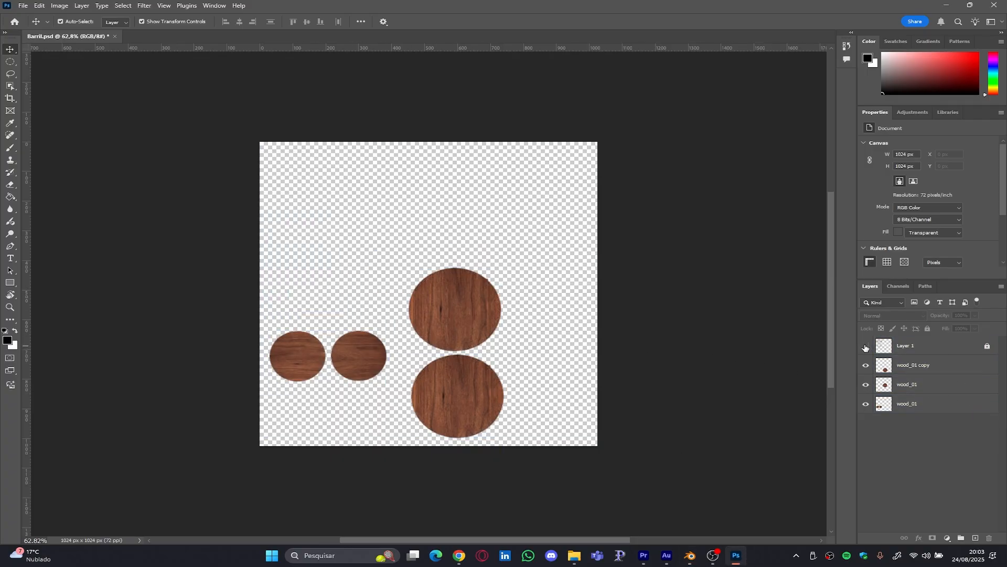
click(19, 8)
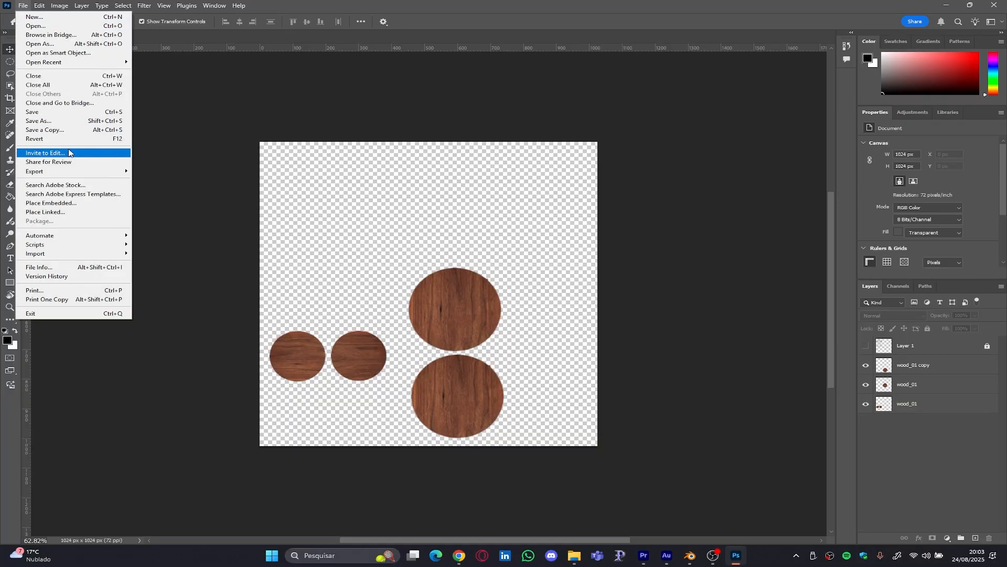
click(439, 103)
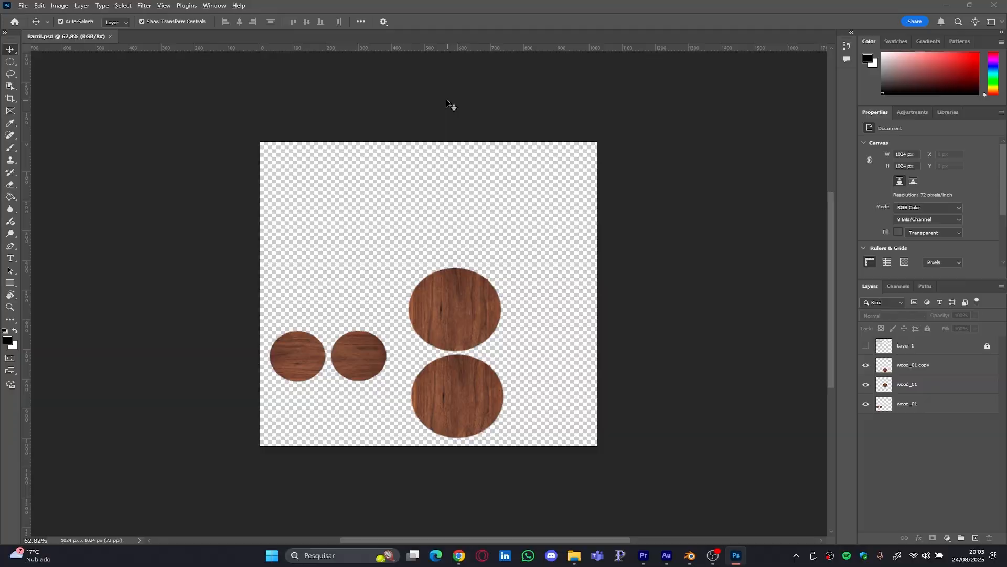
- Switch to Blender, unlink the image in the Barril.psd texture node, and load the updated Barril.psd from the Mapeamento folder
key(alt+Tab)
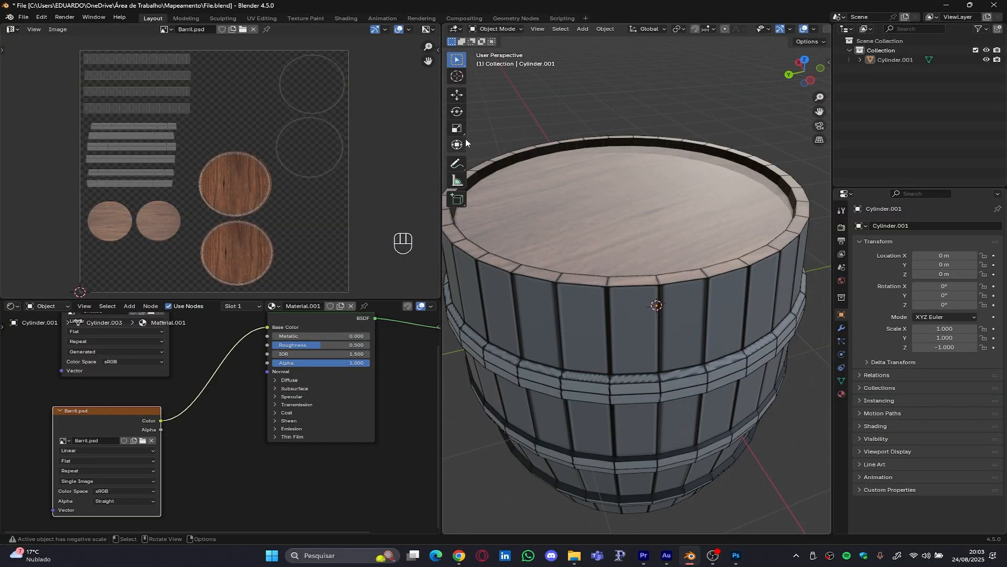
click(152, 441)
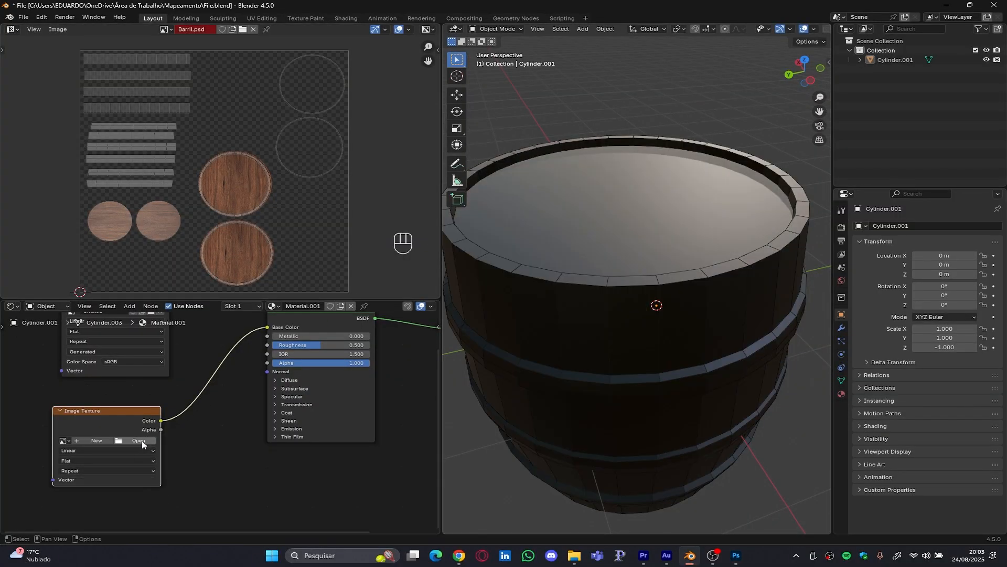
click(138, 441)
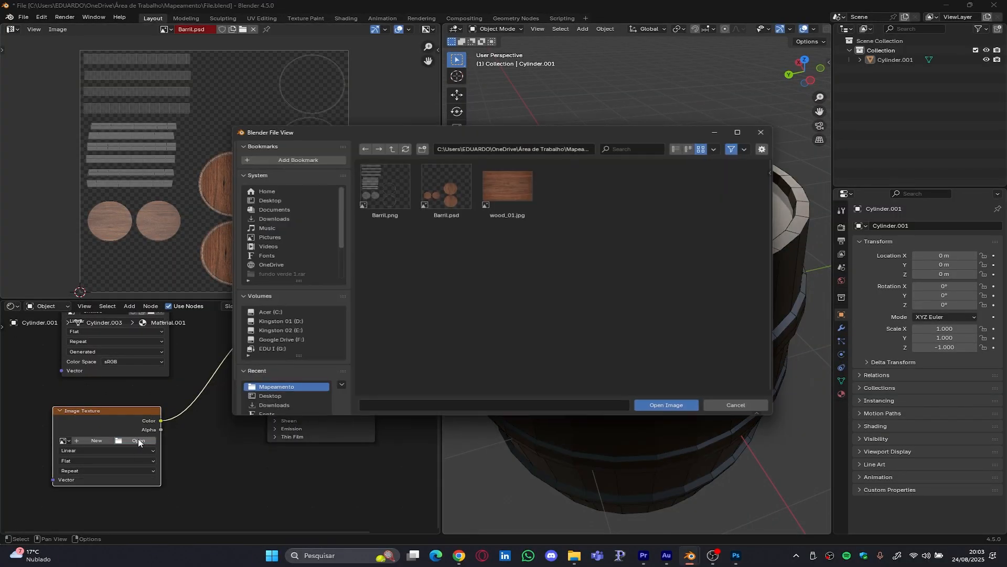
double_click(429, 182)
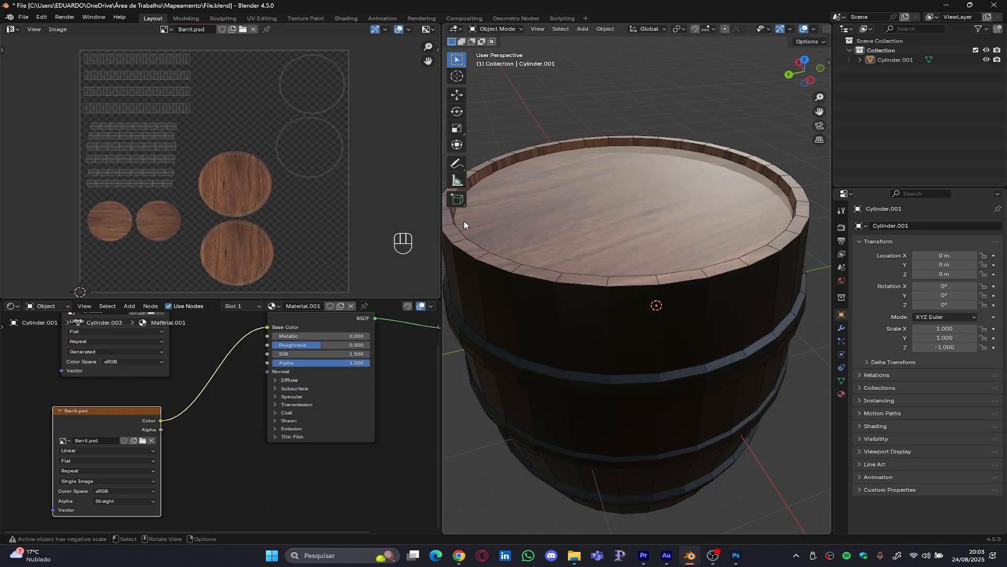
- Select the barrel and inspect its updated texture in Edit Mode from the side and from above
scroll(682, 336, down, 4)
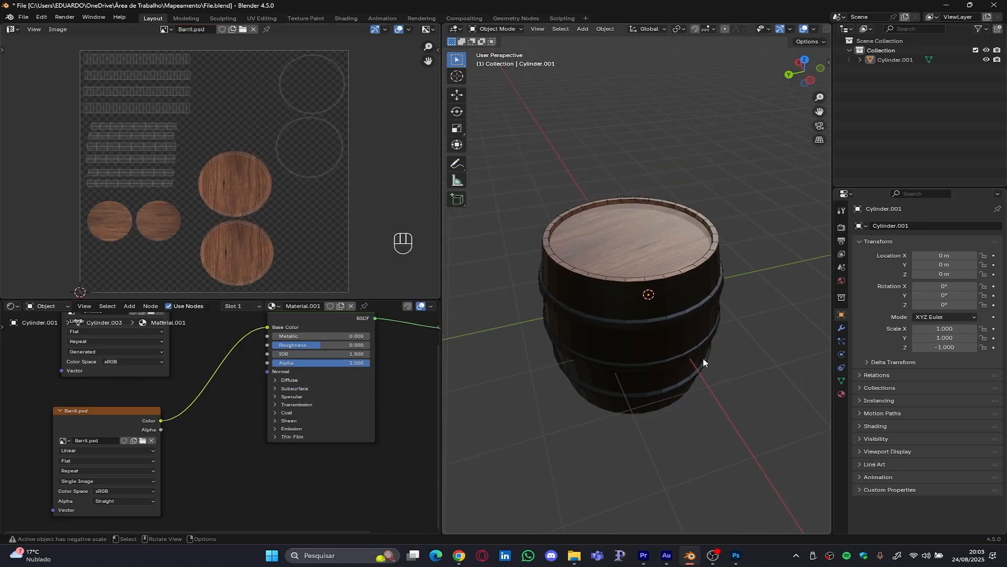
click(692, 366)
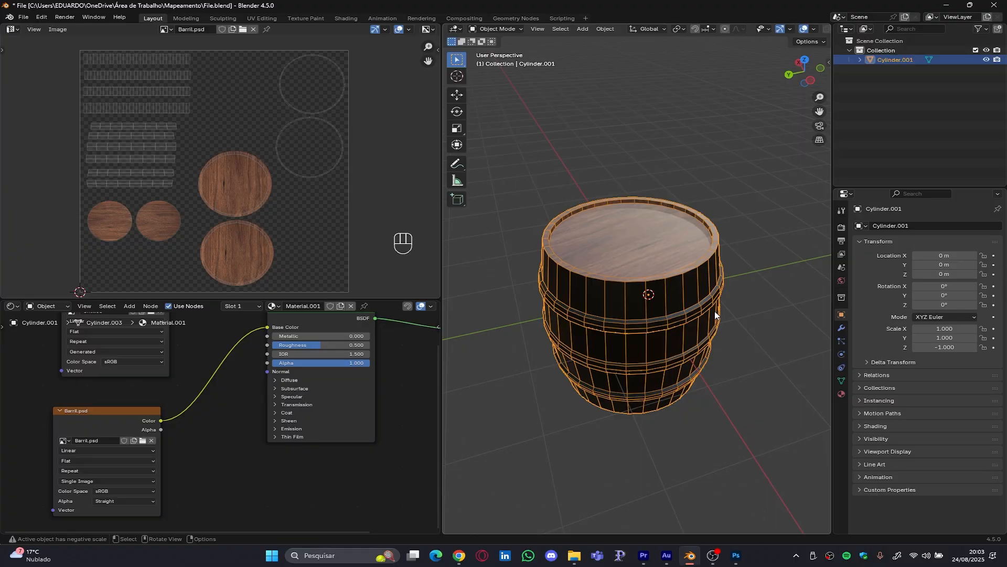
key(Tab)
click(759, 369)
middle_drag(756, 377, 709, 273)
key(z)
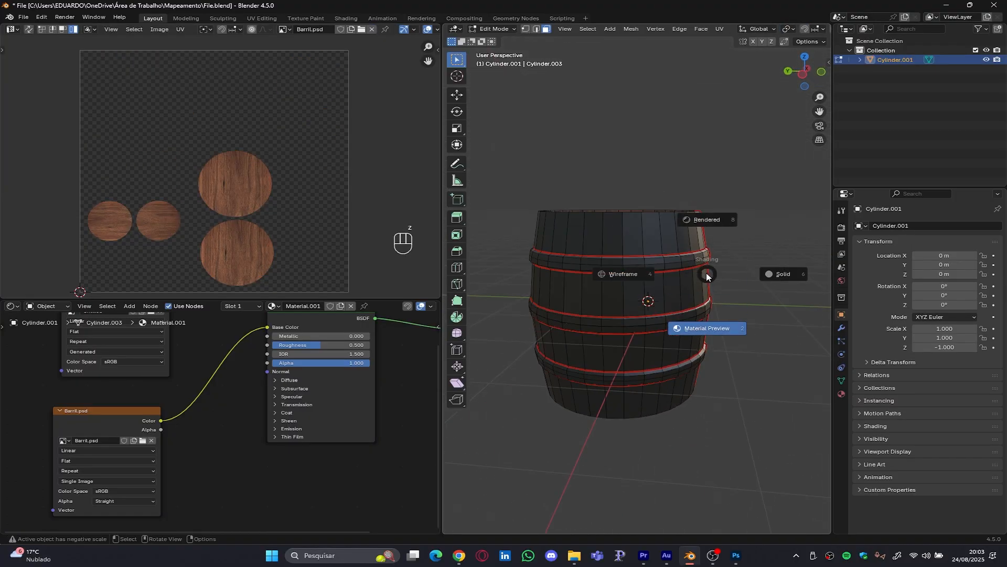
click(741, 420)
mouse_move(741, 420)
middle_down()
mouse_move(731, 345)
mouse_move(810, 142)
middle_up()
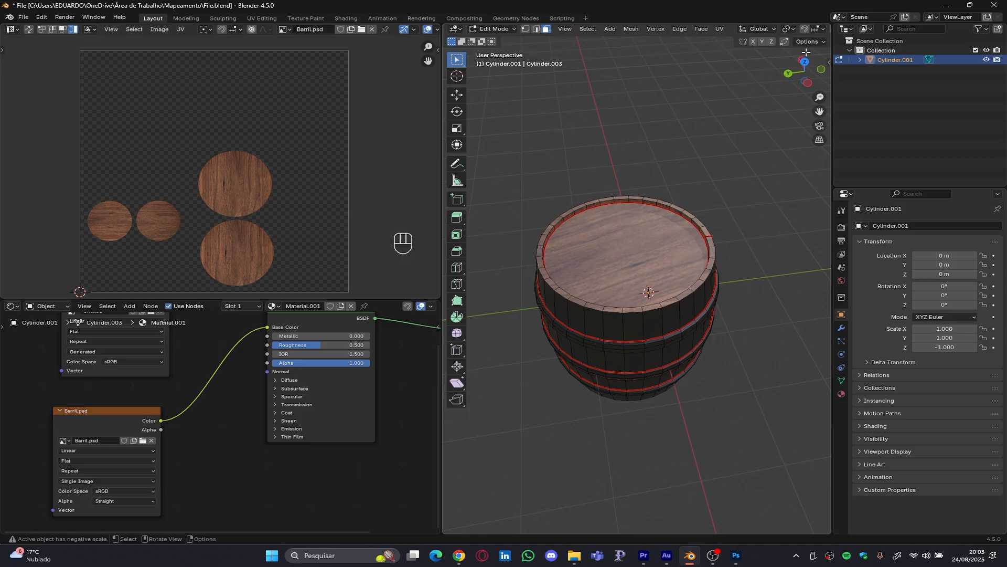
- Widen the 3D viewport, return the barrel to Object Mode, and hide the viewport overlays
drag(832, 123, 909, 126)
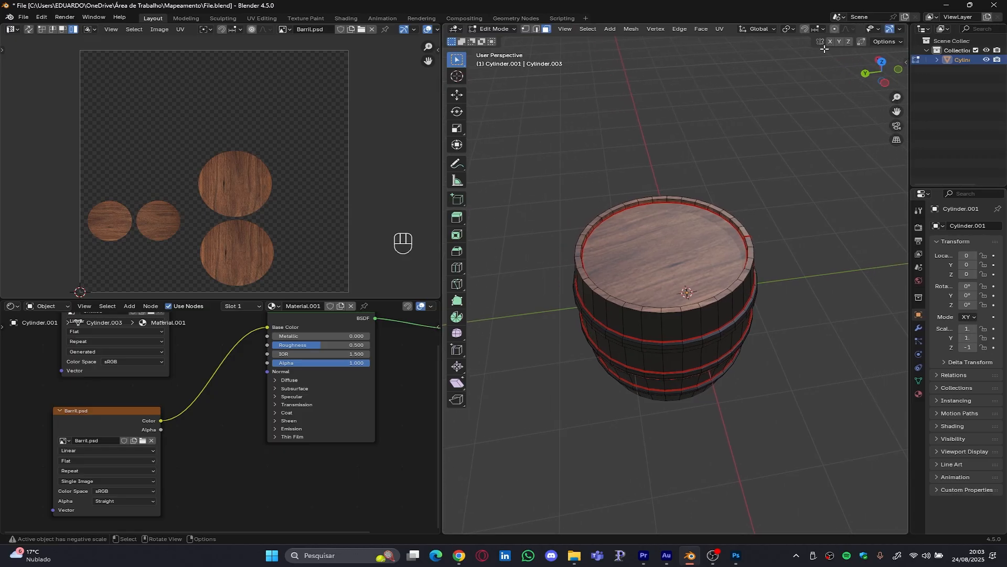
key(Tab)
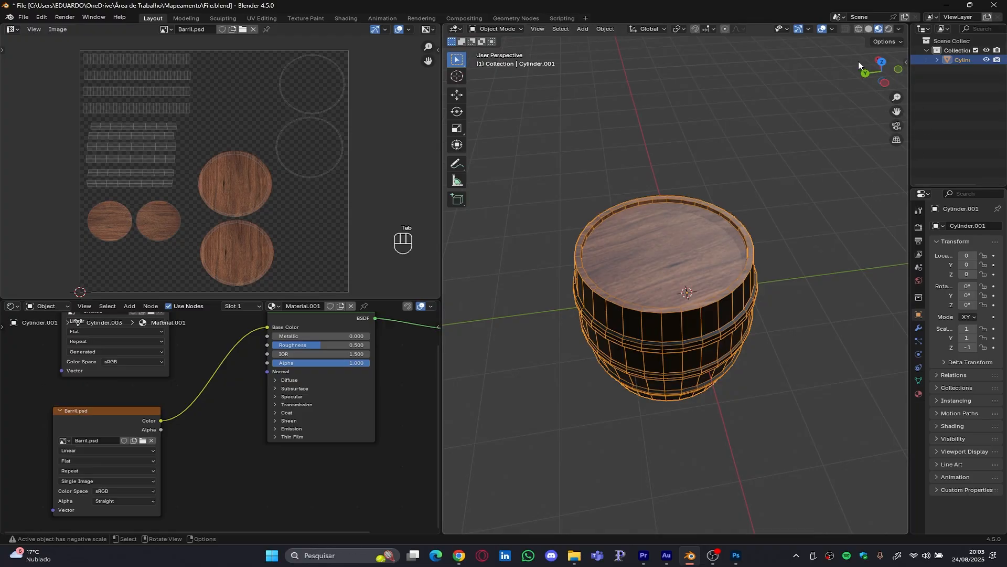
click(827, 29)
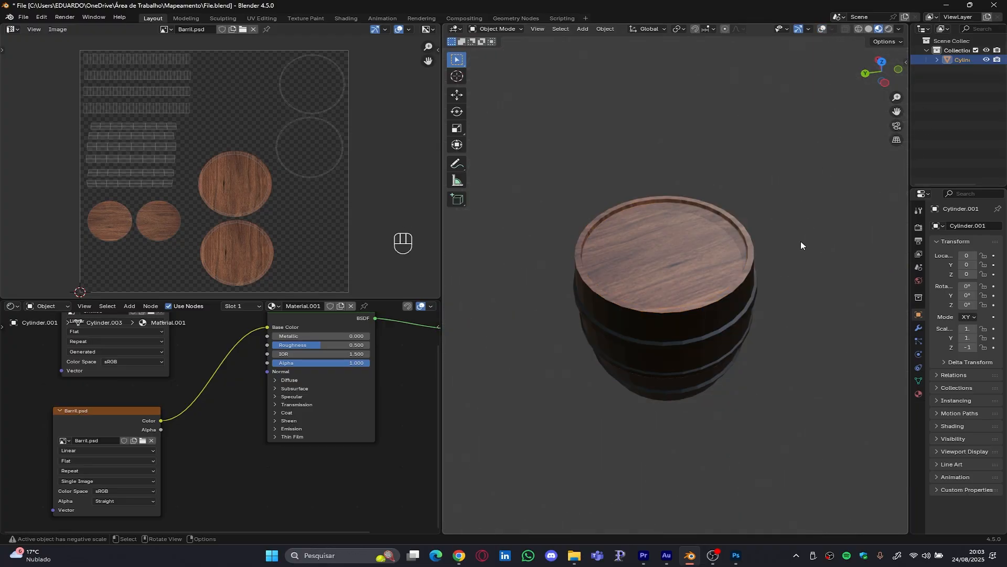
- Examine the wood grain on the barrel's lid and rim from several angles, and restore the 3D viewport's narrower width
mouse_move(800, 241)
middle_down()
mouse_move(767, 194)
mouse_move(798, 241)
middle_up()
scroll(660, 222, up, 3)
scroll(660, 222, up, 3)
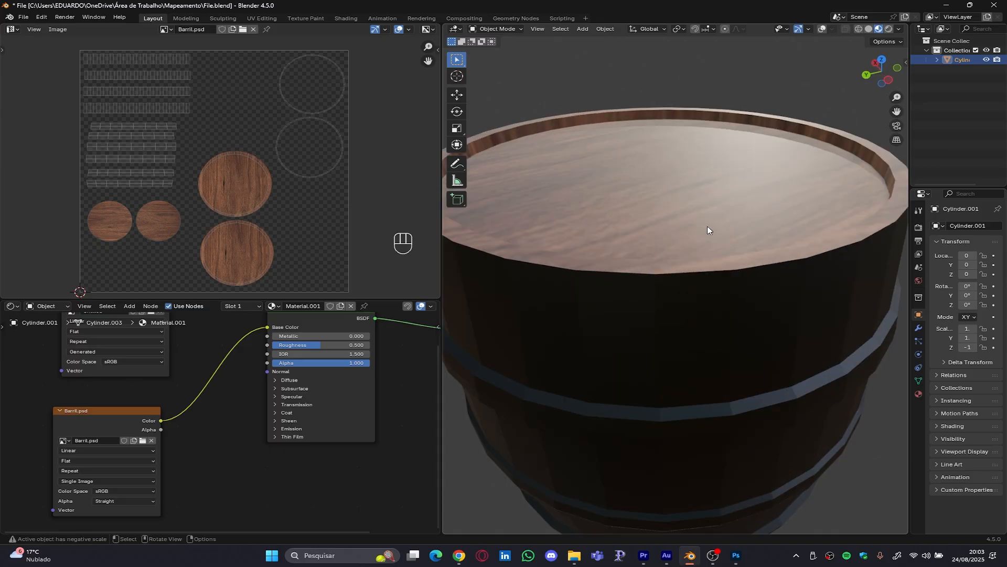
middle_drag(707, 225, 750, 250)
middle_drag(702, 268, 677, 308)
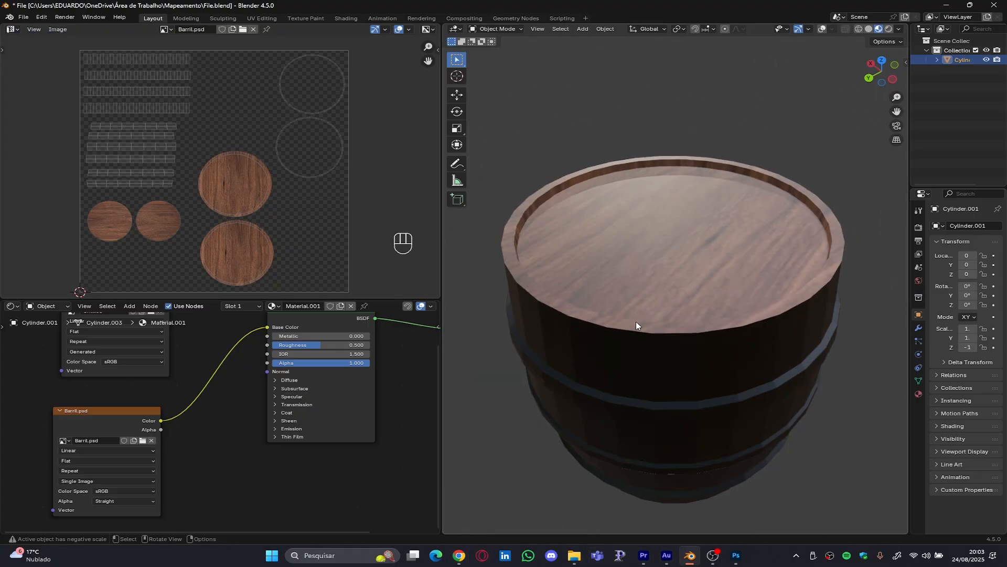
key(ctrl+KP_3)
middle_drag(719, 282, 619, 230)
middle_drag(752, 263, 666, 241)
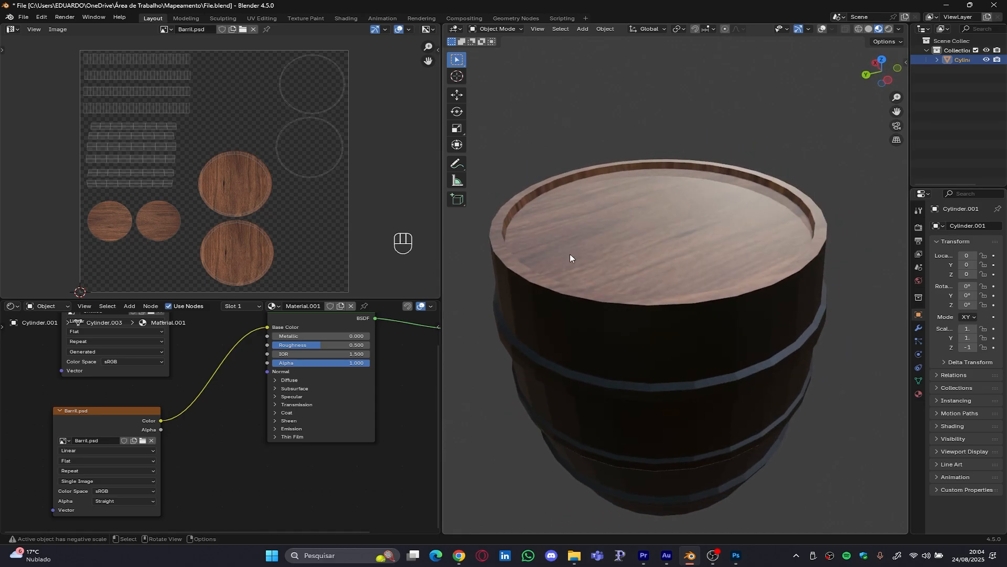
middle_drag(570, 254, 574, 265)
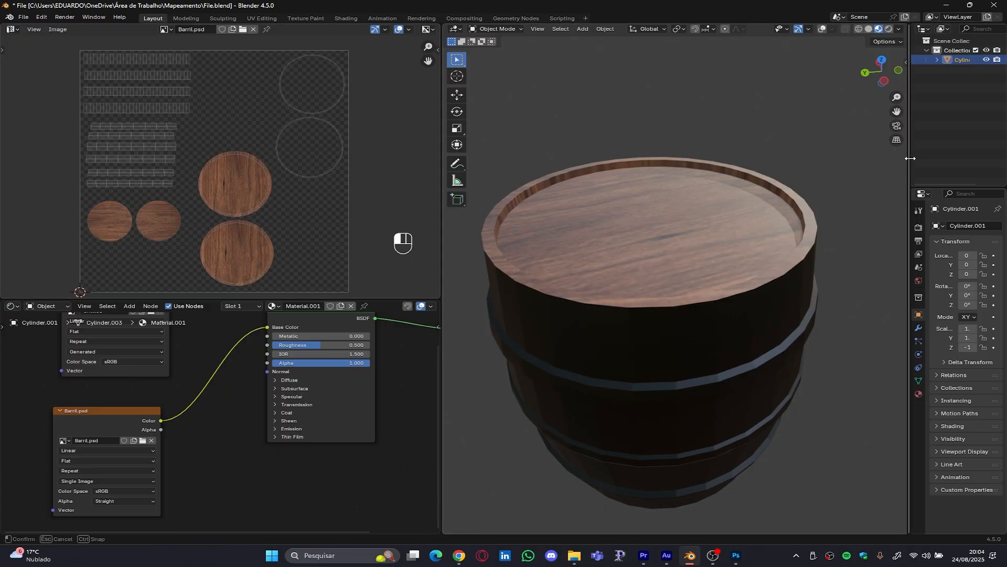
drag(910, 158, 831, 167)
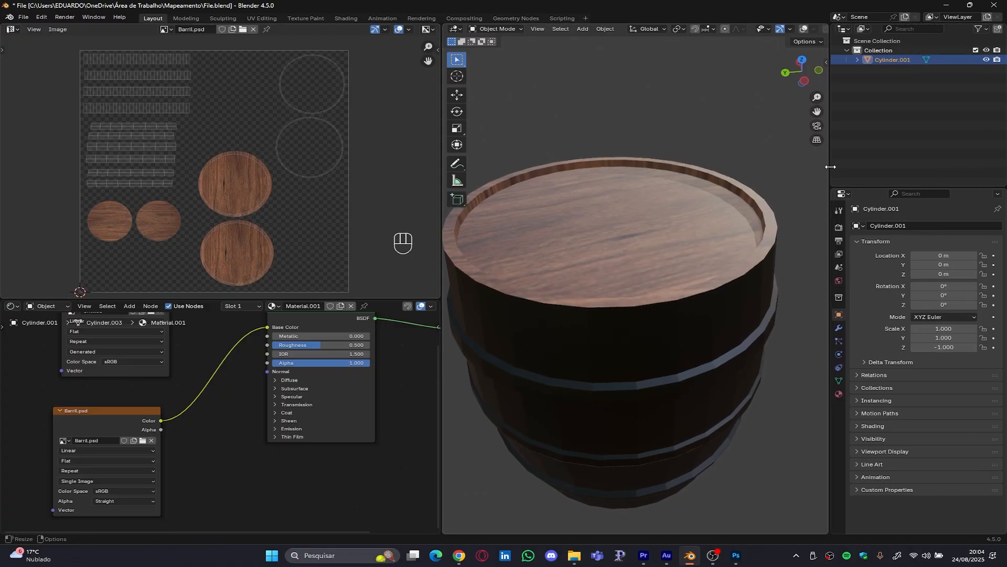
middle_drag(640, 284, 632, 301)
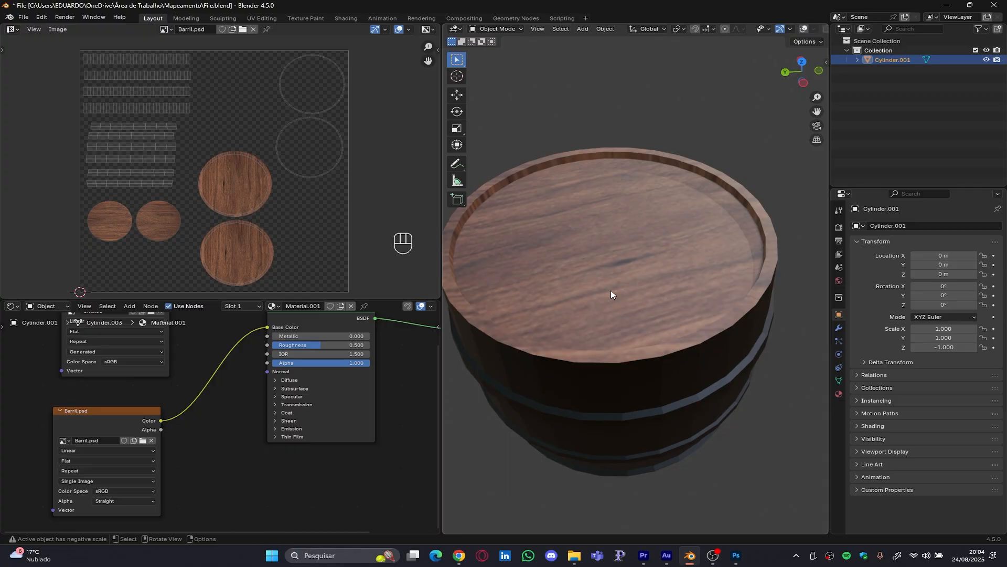
- Switch to Chrome, show the NormalMap-Online page, and place the Mapeamento folder window beside its height map area
click(464, 556)
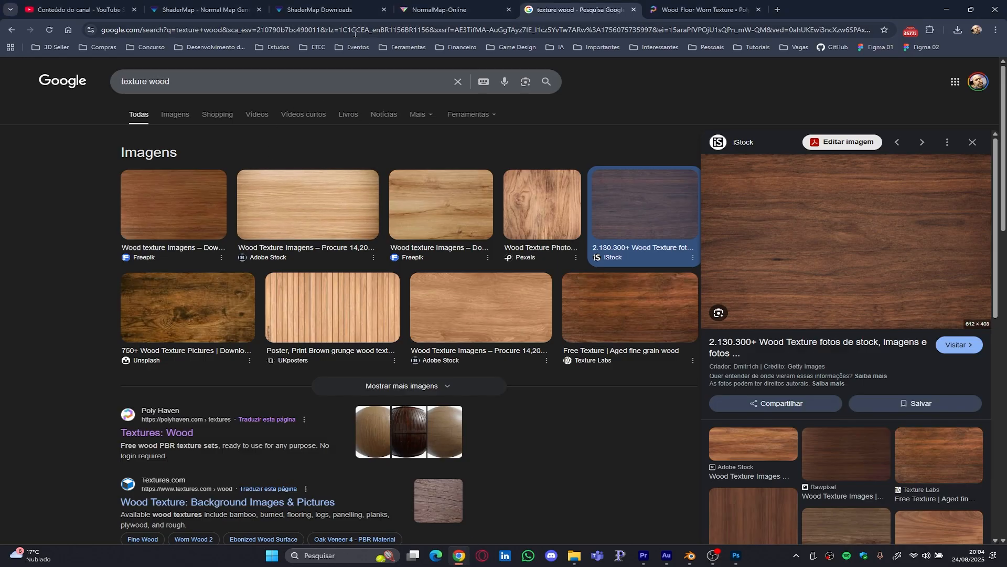
click(432, 15)
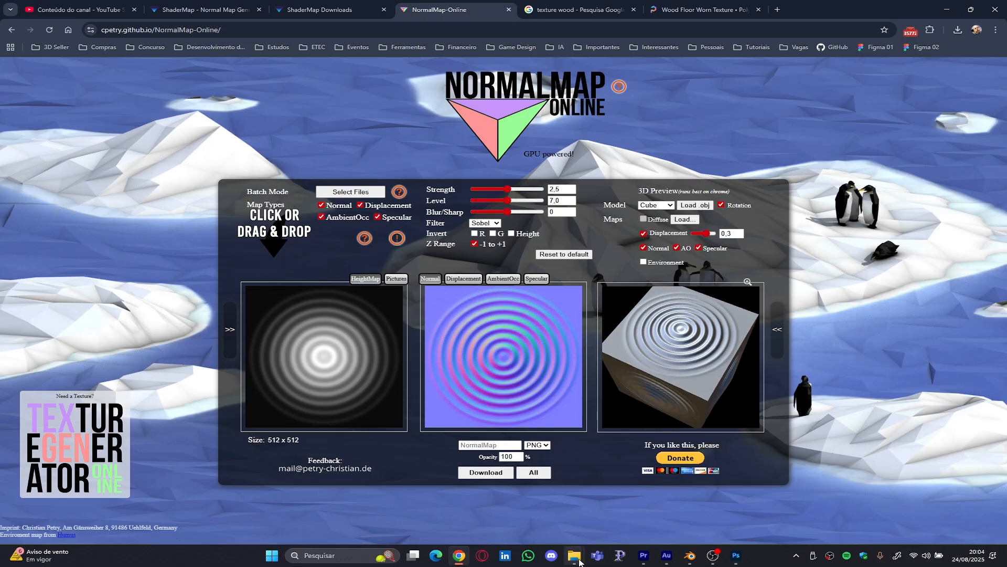
mouse_move(575, 555)
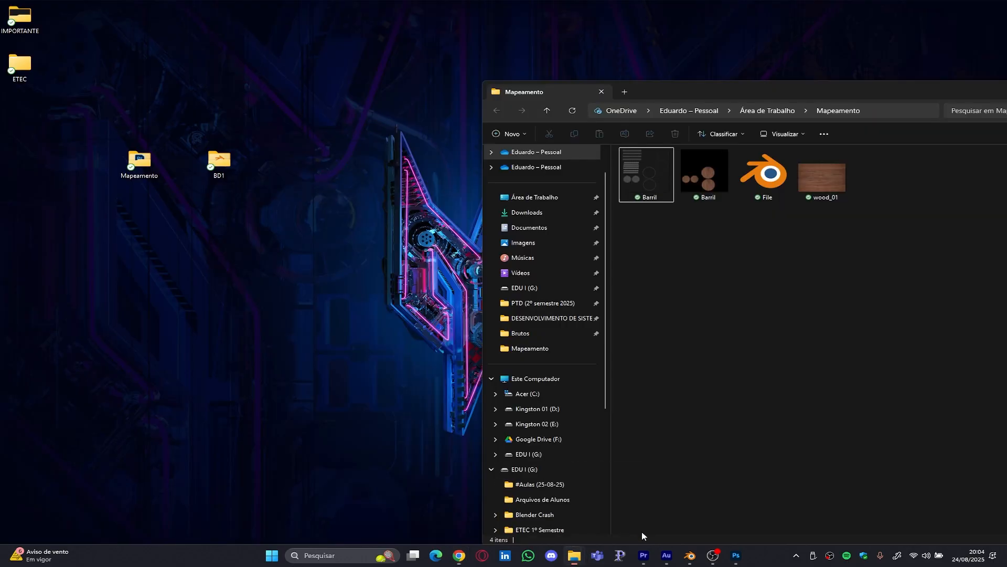
click(609, 535)
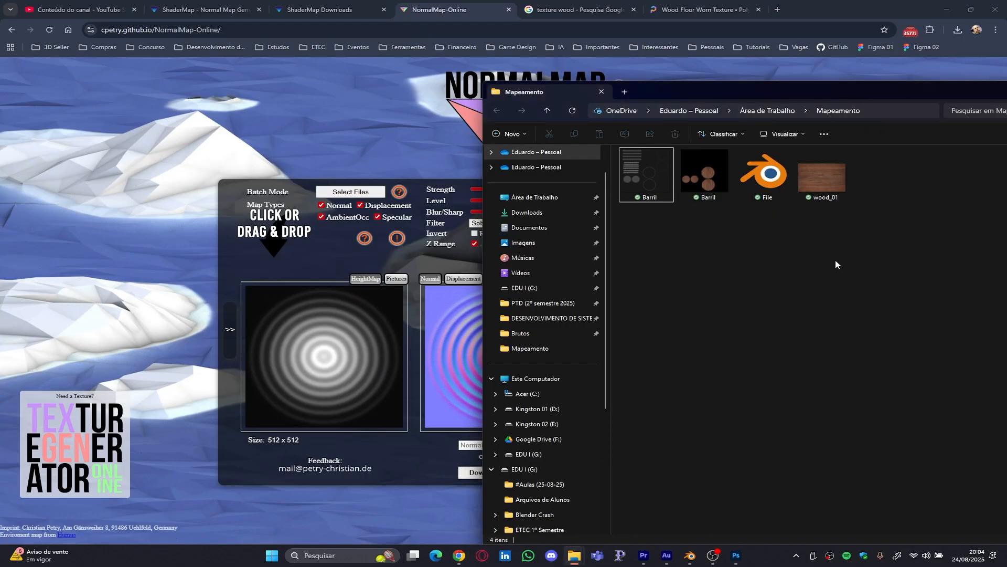
drag(763, 93, 838, 91)
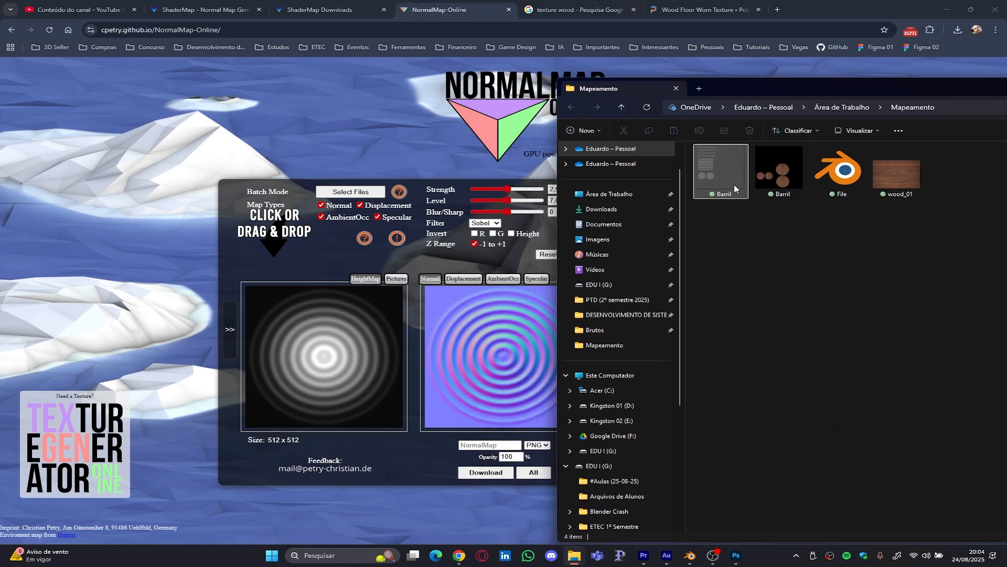
- Try to load Barril.psd from the Mapeamento folder window as the height map in NormalMap-Online
click(783, 173)
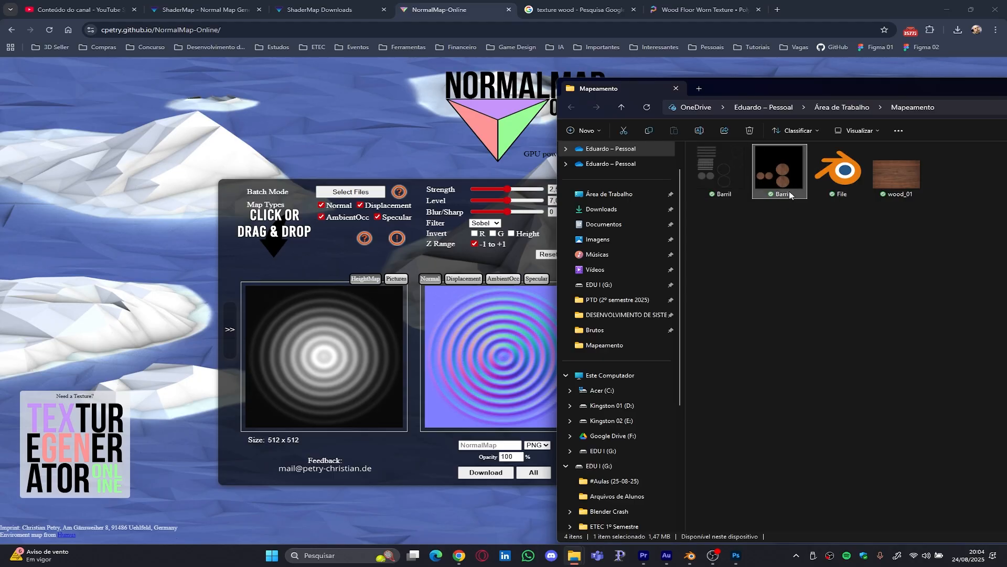
drag(788, 171, 318, 364)
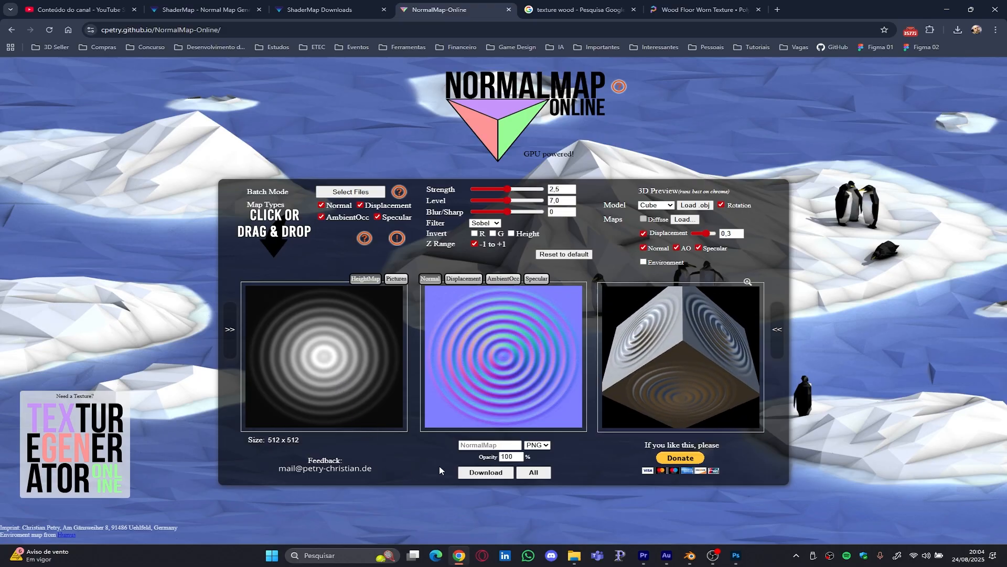
key(alt+Tab)
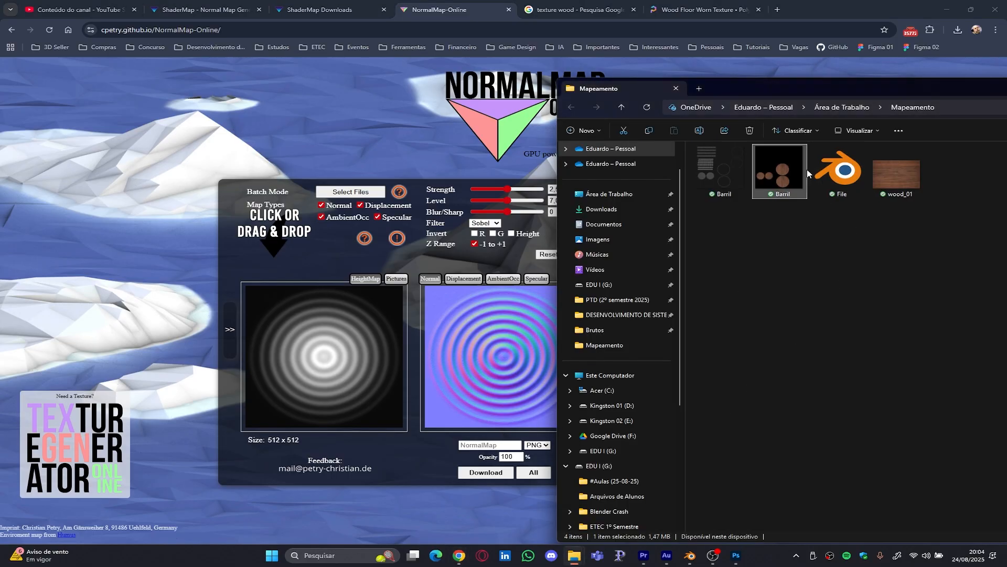
drag(554, 294, 321, 373)
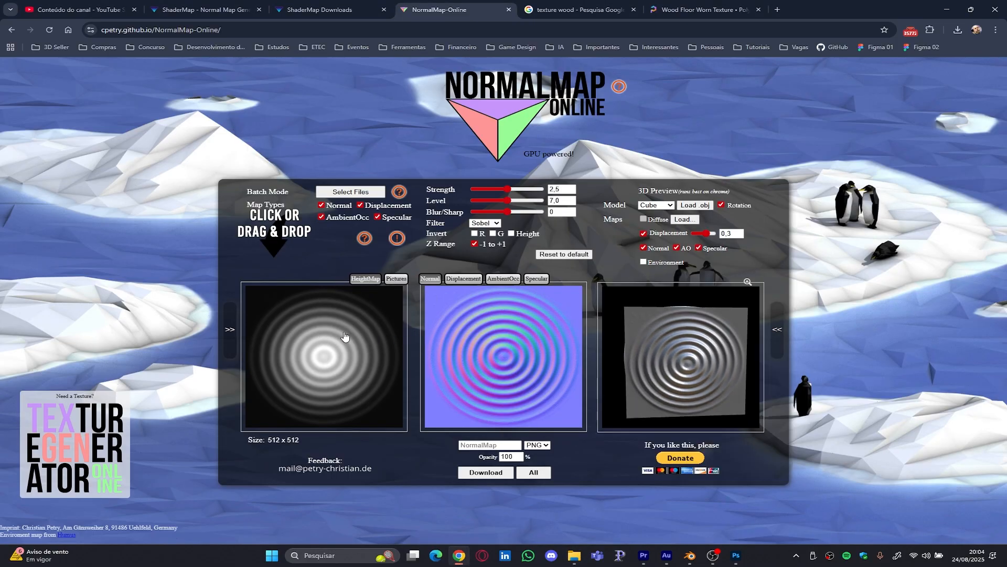
- Look for the textured barrel image in the desktop's Mapeamento folder through the height map's file dialog, and close the dialog
click(322, 368)
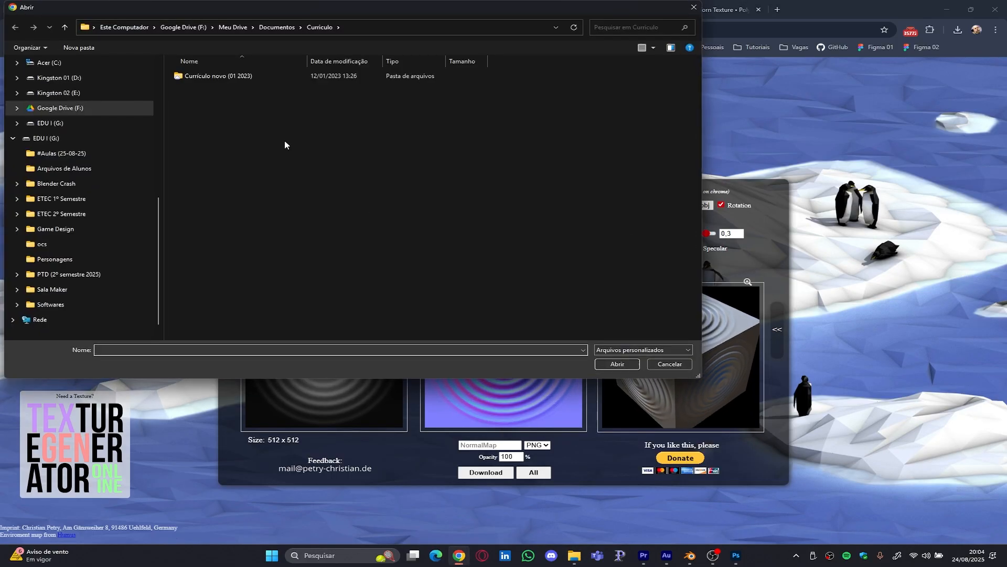
scroll(73, 173, up, 5)
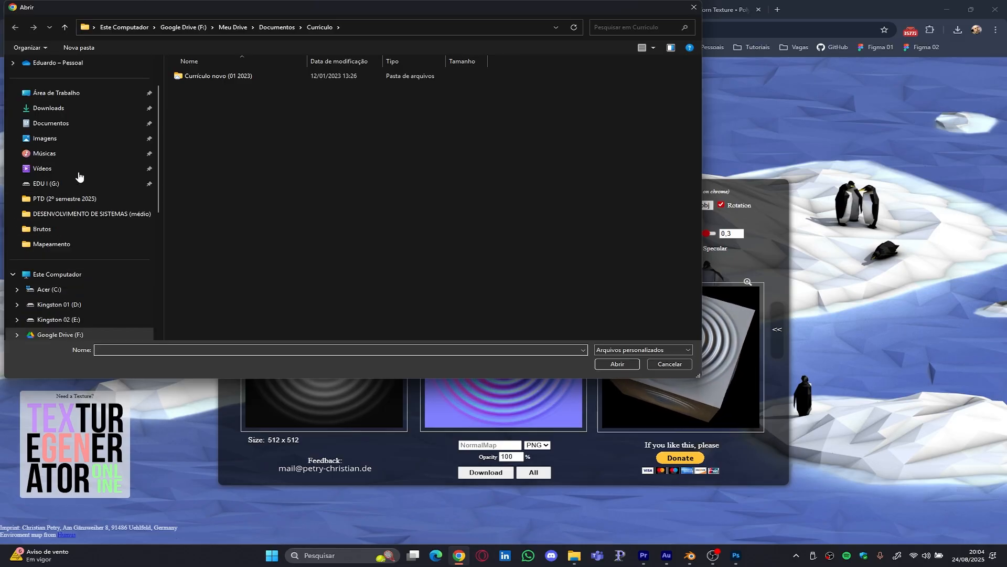
scroll(63, 270, up, 2)
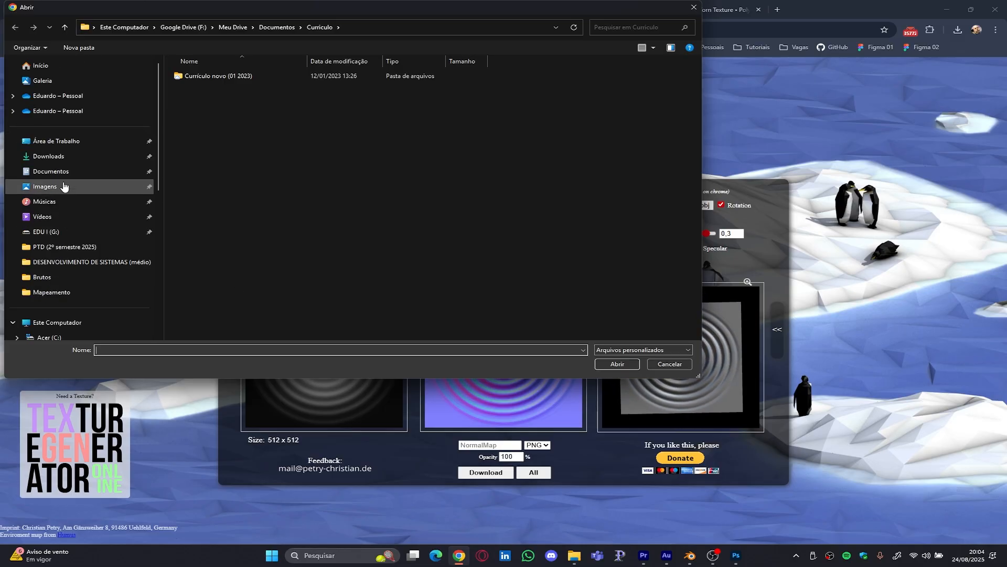
click(56, 141)
double_click(206, 122)
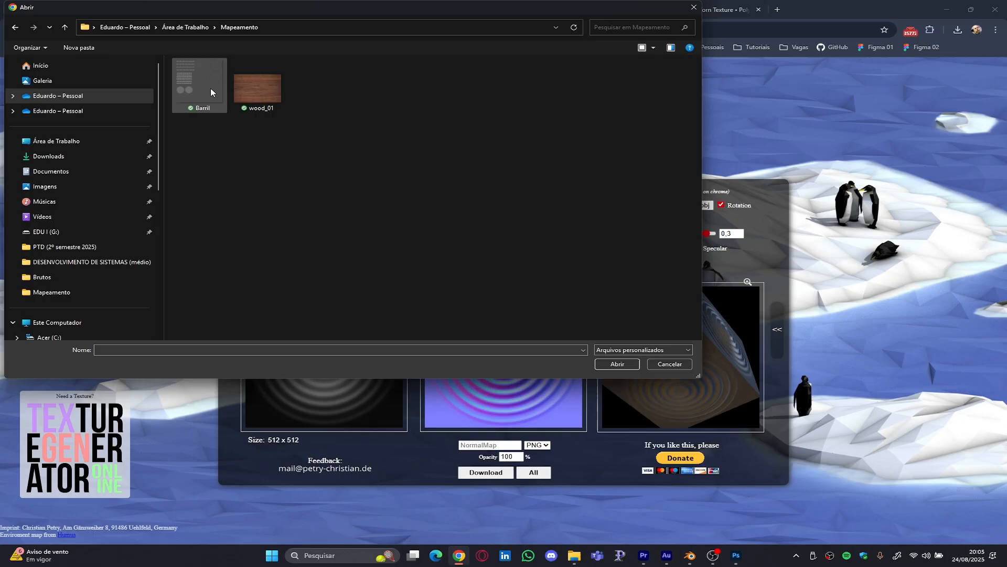
double_click(281, 108)
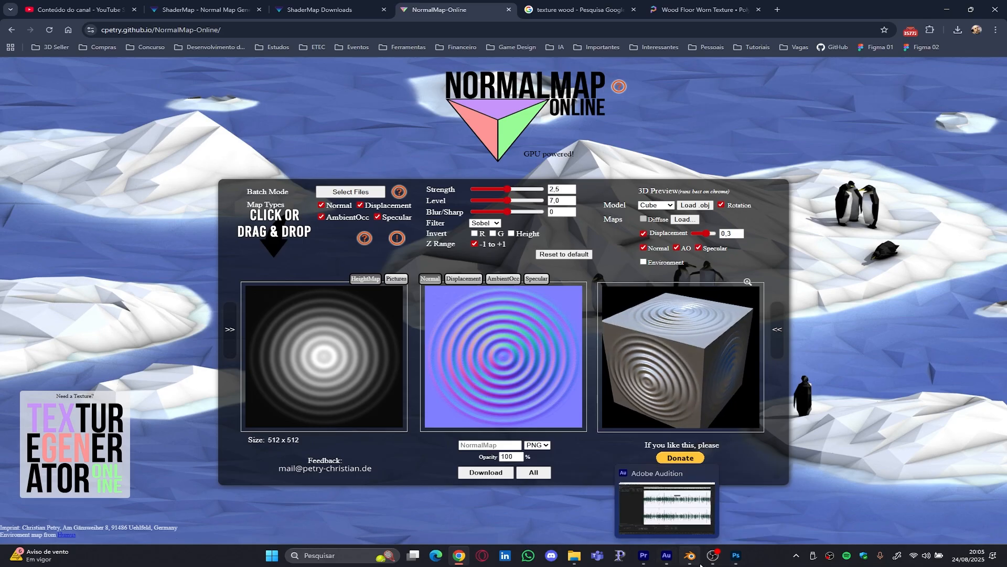
- Switch to Photoshop and export the wood-textured barrel layout as a PNG named Barril_02 in the Mapeamento folder
click(735, 559)
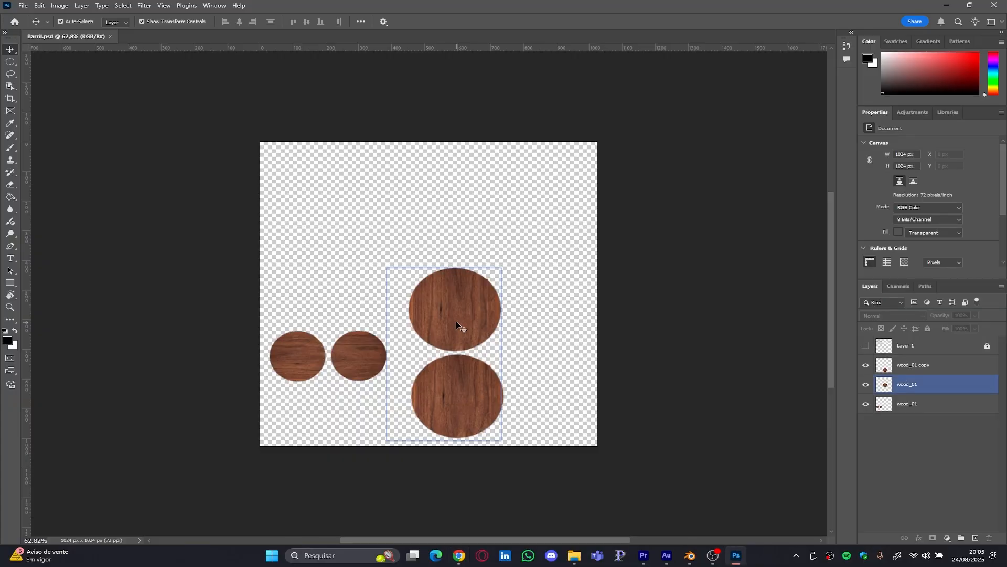
click(23, 6)
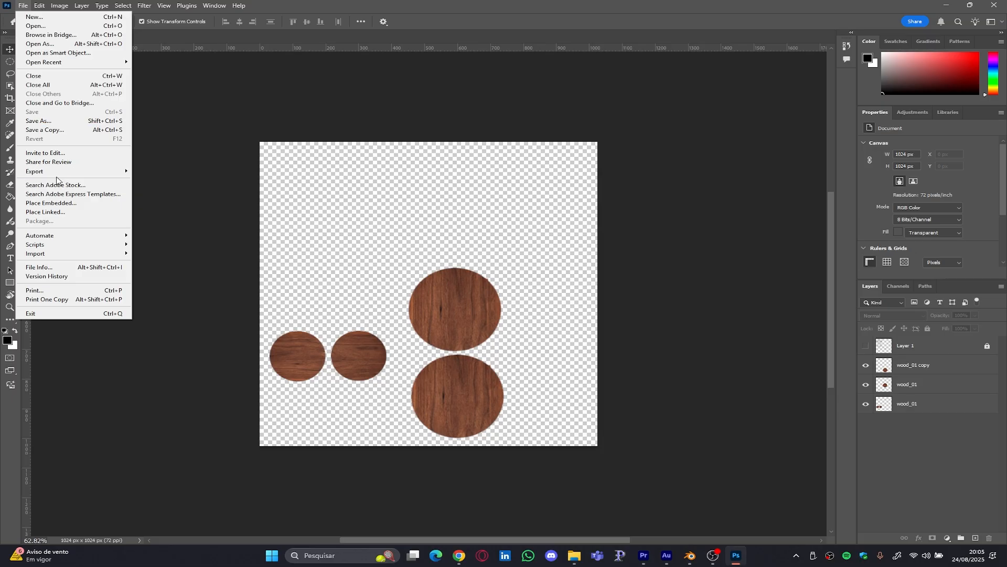
mouse_move(56, 176)
click(175, 173)
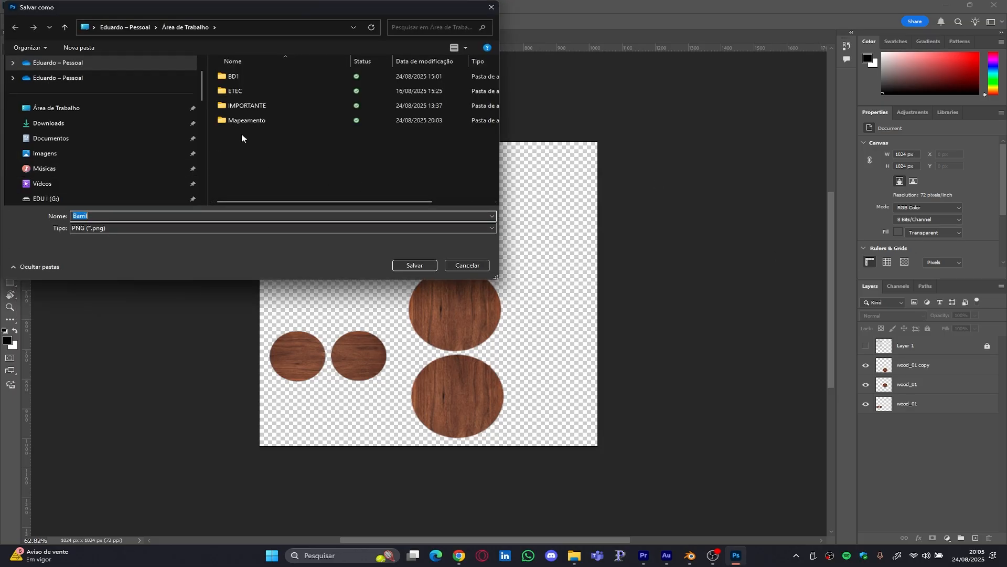
double_click(244, 120)
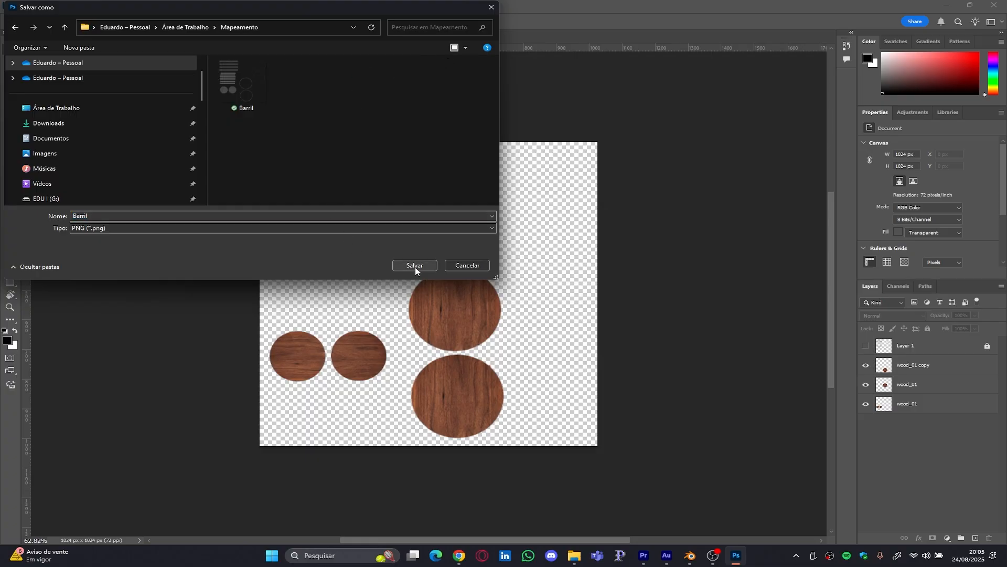
double_click(108, 216)
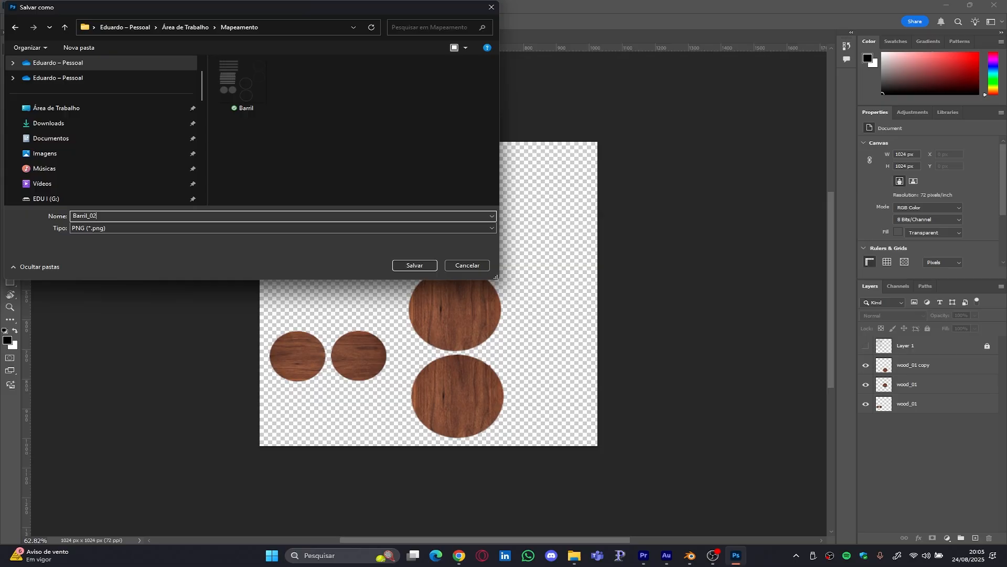
text(_02)
key(Return)
- Return to NormalMap-Online in Chrome and load Barril_02 from the desktop's Mapeamento folder as the height map
key(alt+Tab)
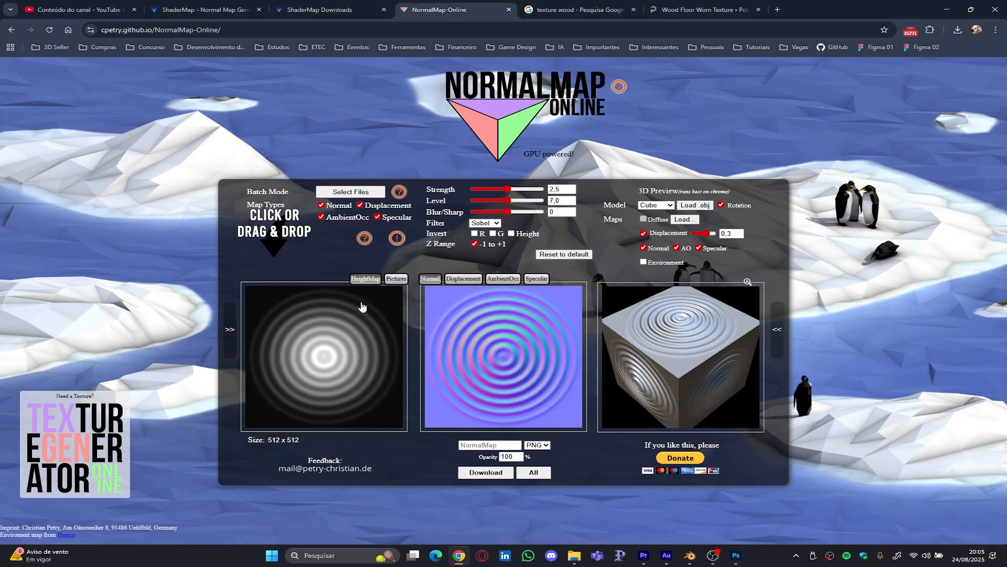
click(362, 307)
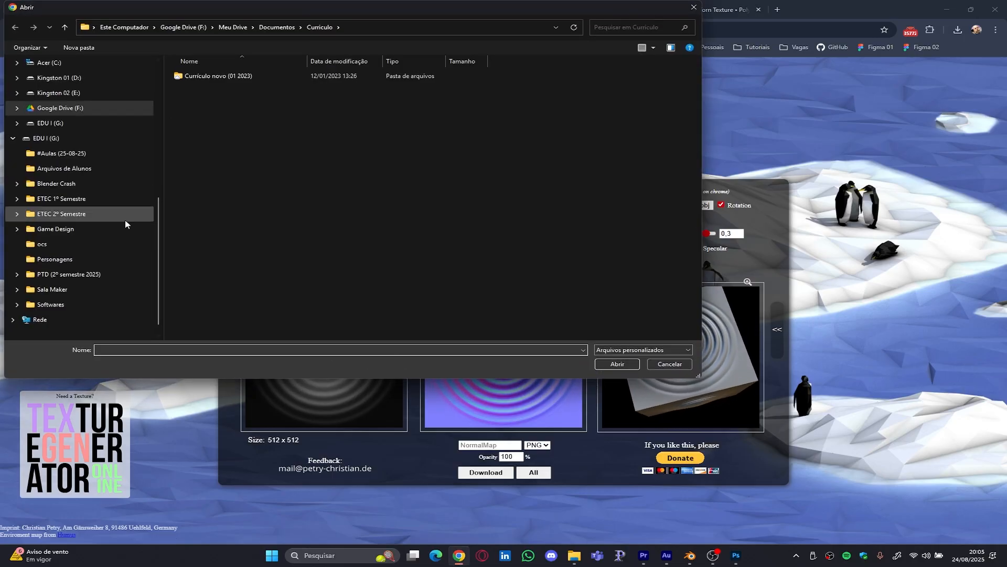
scroll(68, 131, up, 3)
scroll(78, 137, up, 3)
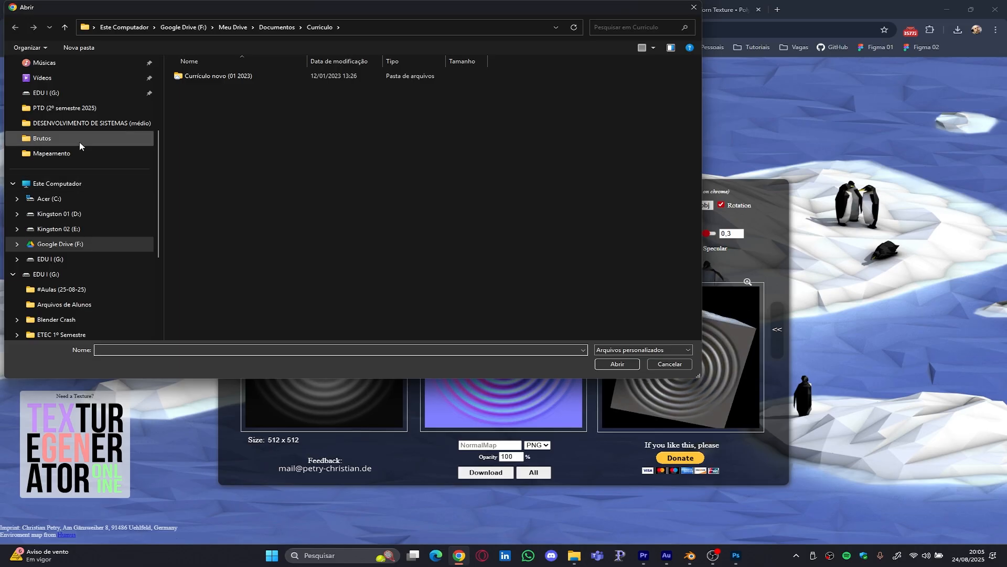
click(56, 93)
double_click(202, 120)
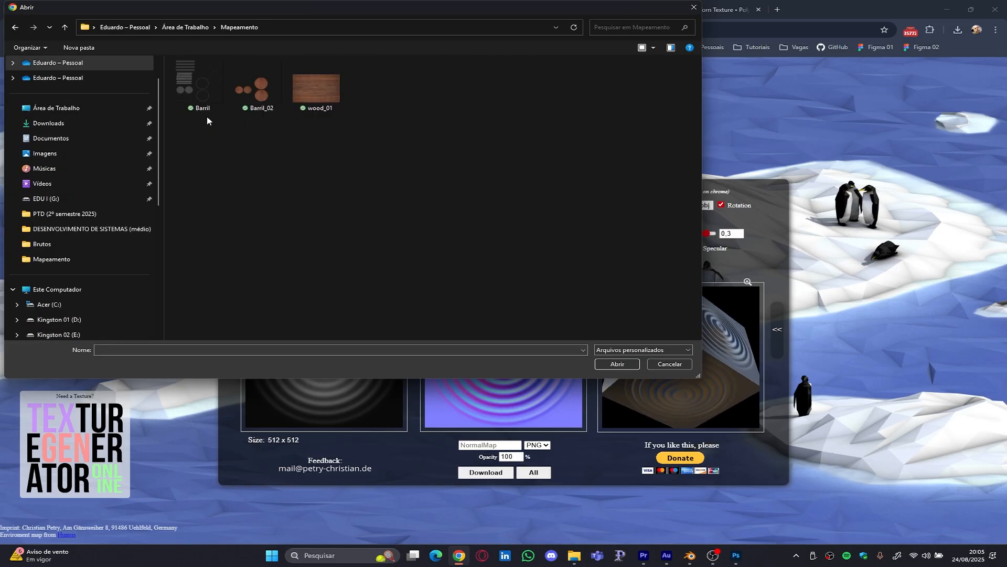
double_click(261, 87)
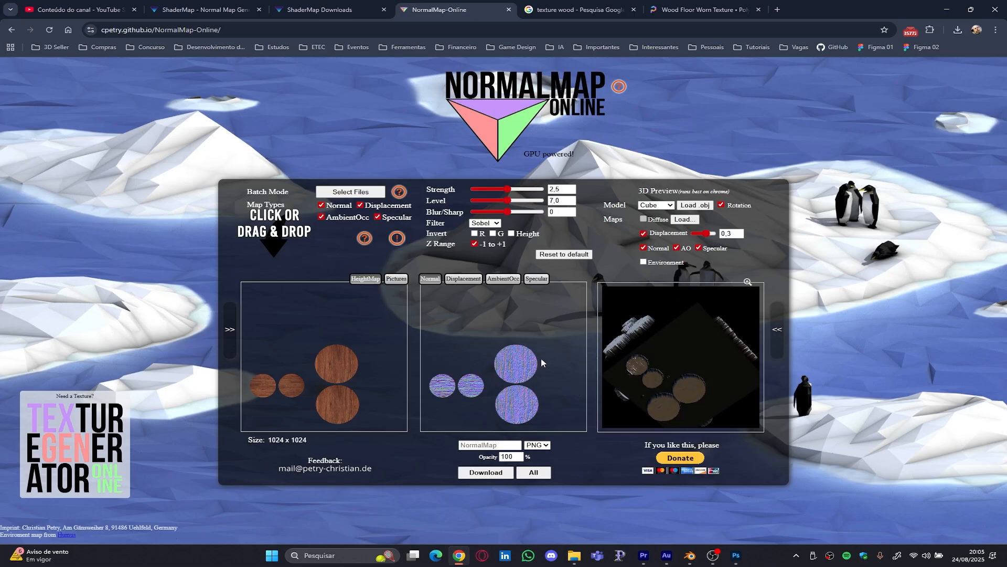
- Download the normal map as NormalMap in PNG format into a new folder named Normal Map Online inside Mapeamento
scroll(676, 388, down, 5)
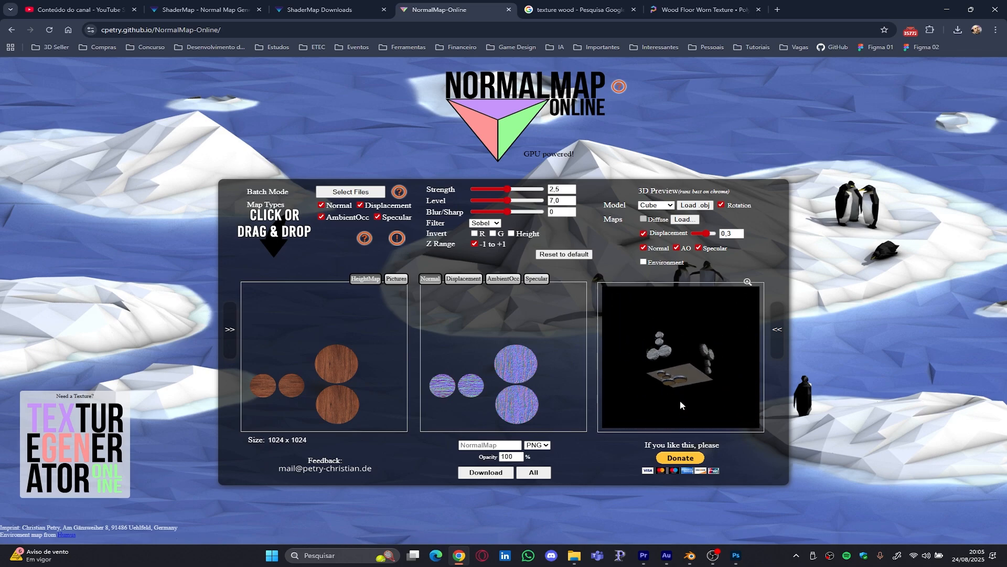
scroll(680, 404, up, 5)
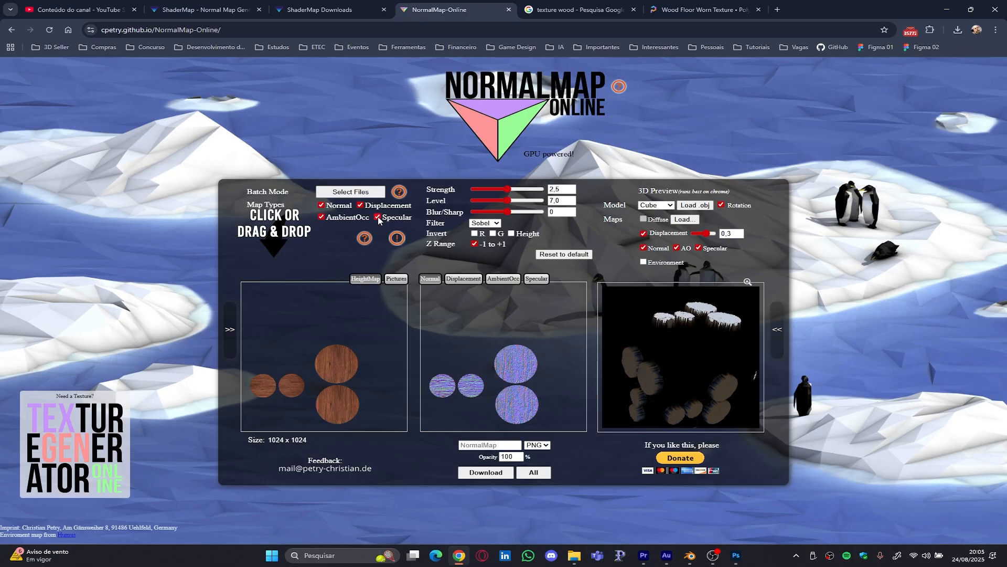
click(486, 473)
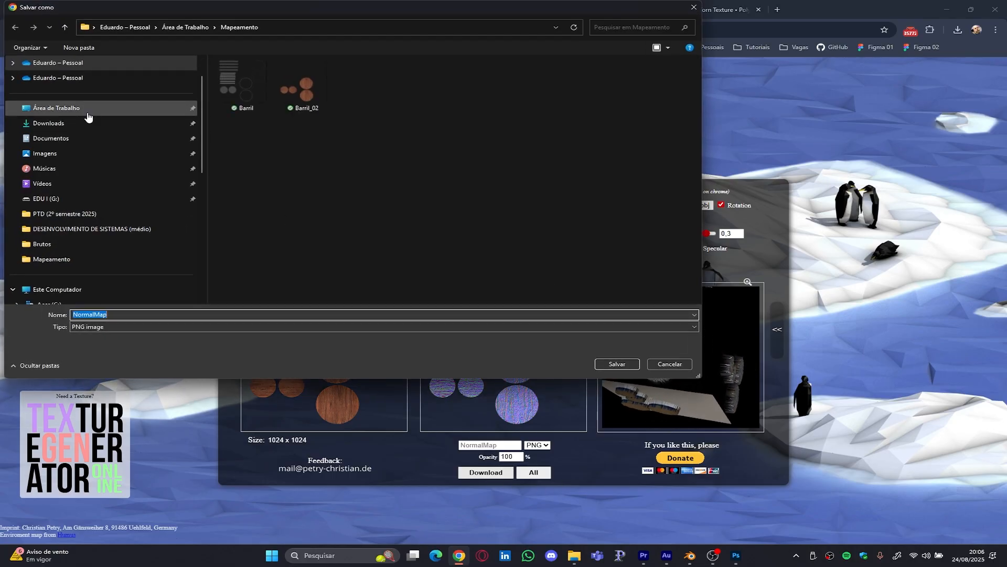
click(91, 48)
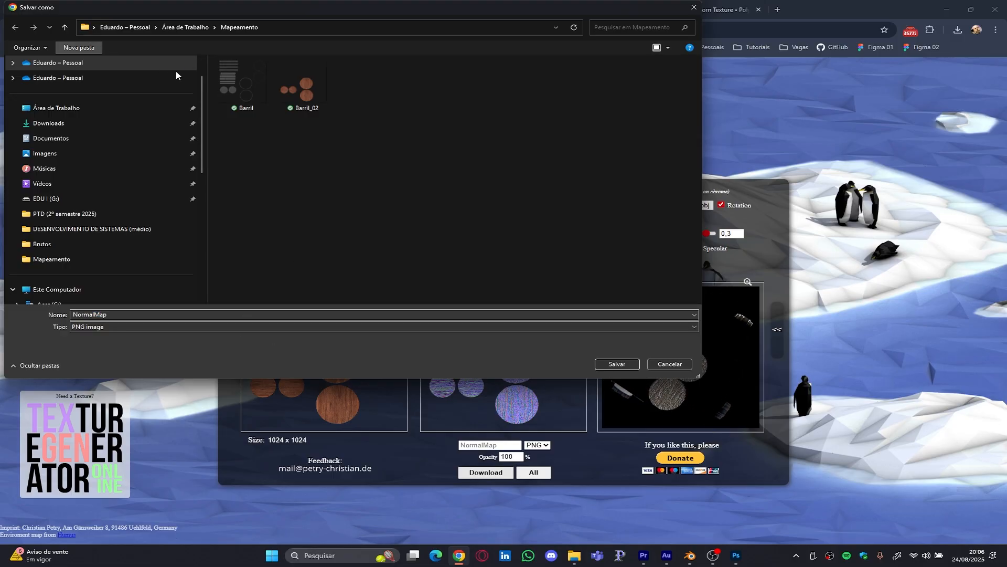
text(Norm)
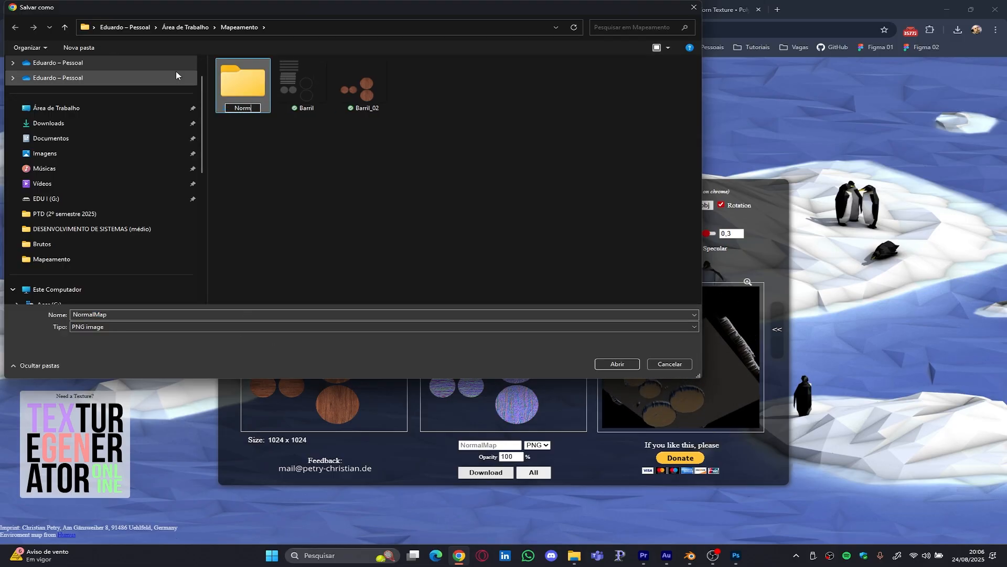
text(al Ma)
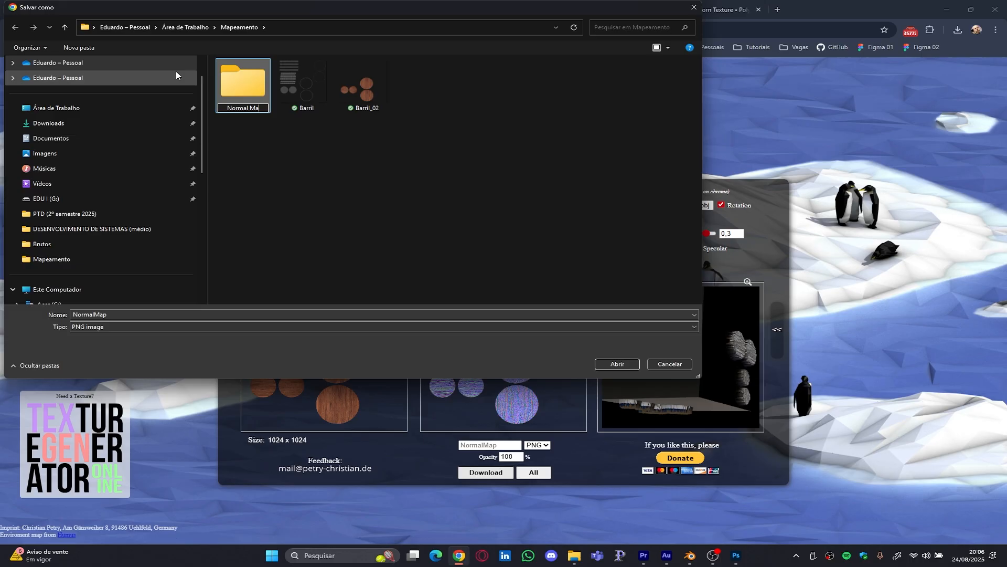
text(p Online)
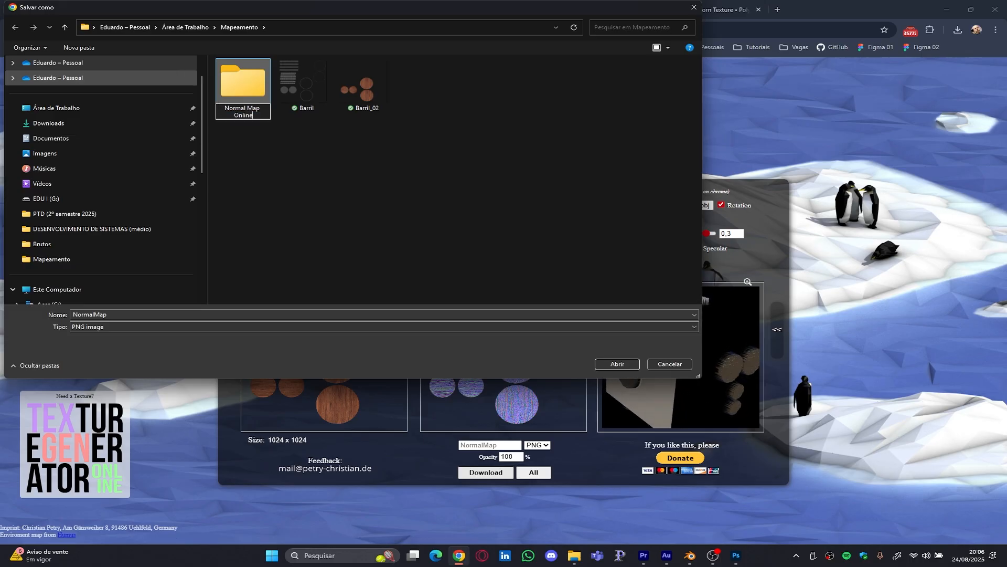
key(Return)
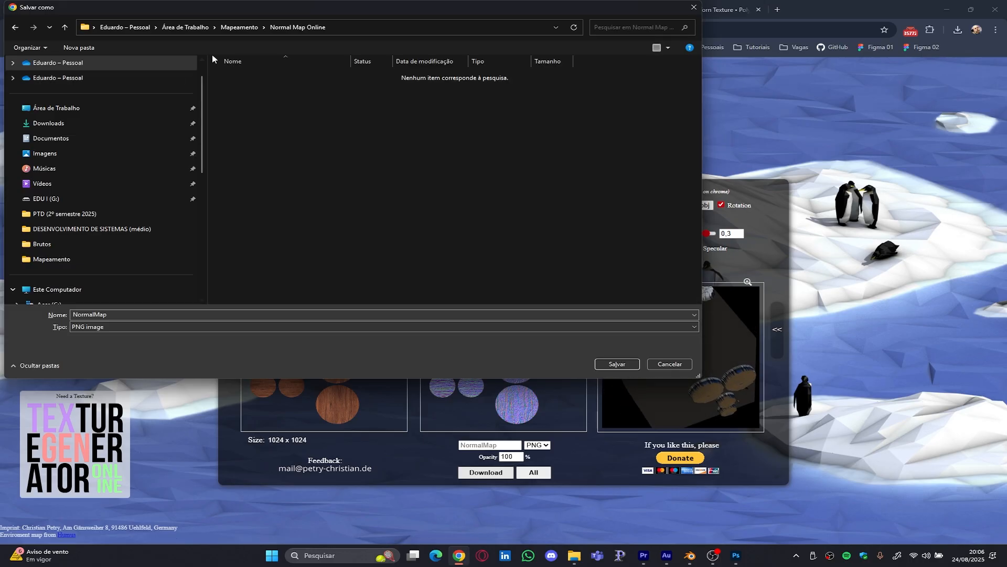
click(619, 365)
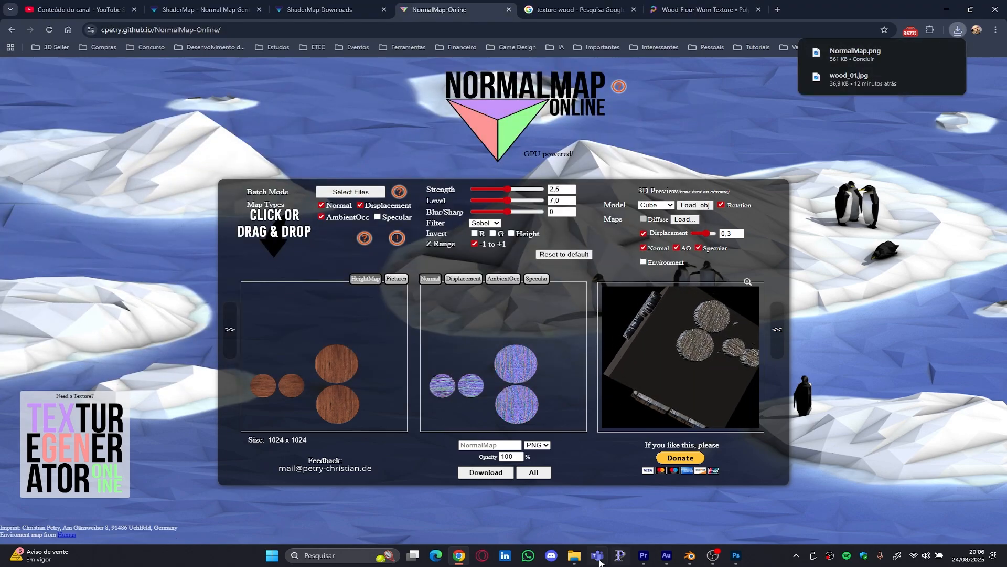
- Check the saved NormalMap file in the Normal Map Online folder, and return to the NormalMap-Online page
click(574, 555)
click(600, 527)
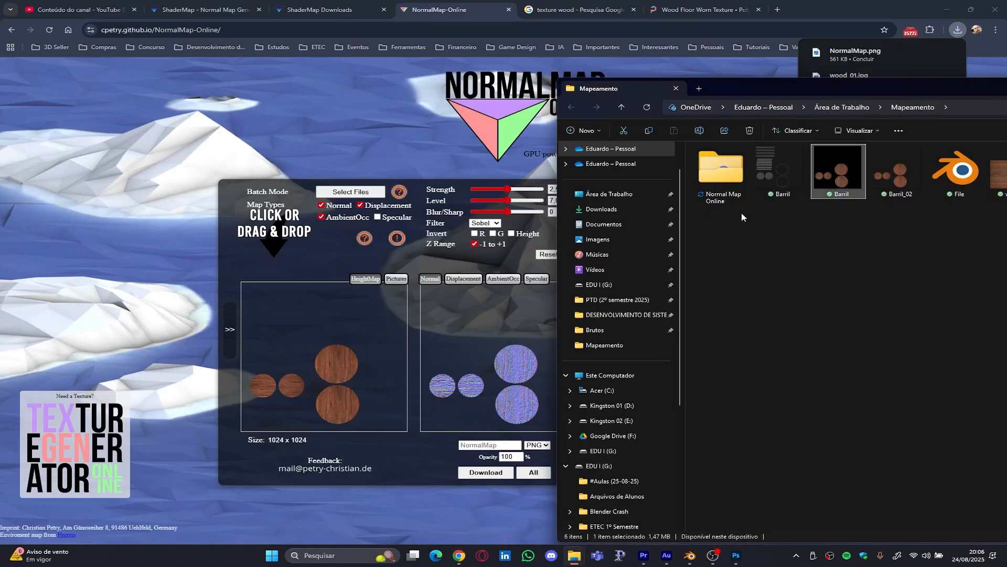
double_click(718, 175)
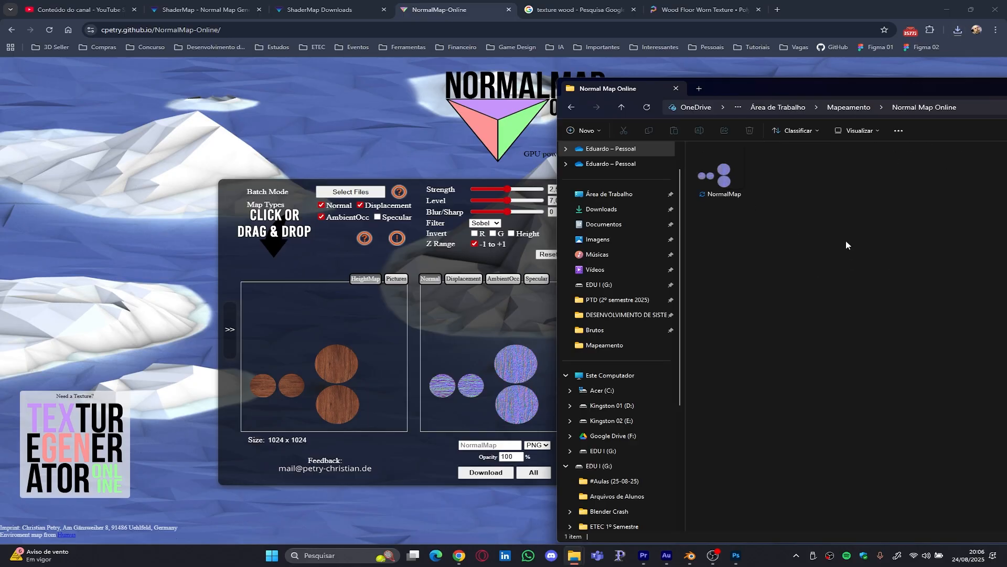
click(293, 262)
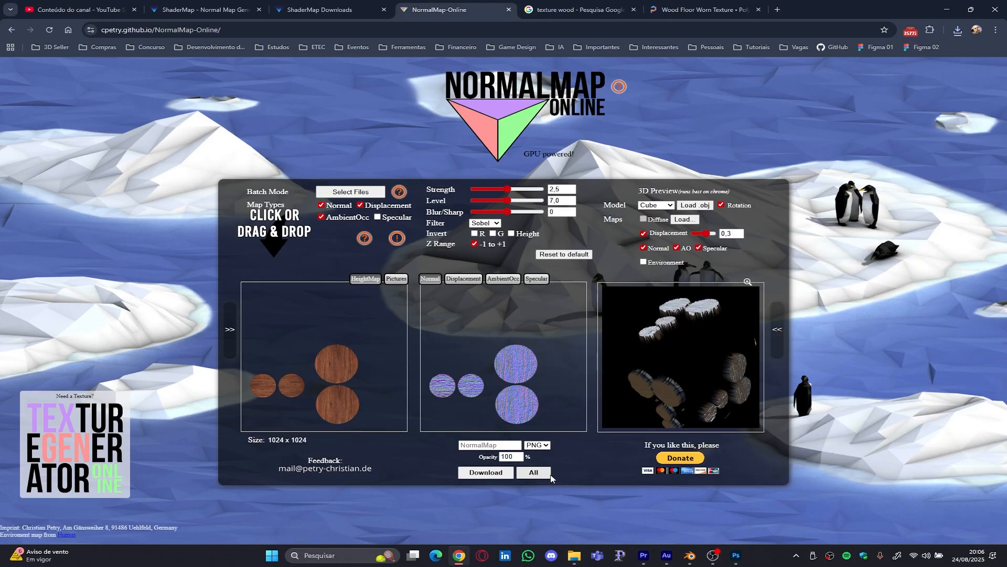
- Download all generated maps into the Normal Map Online folder, replacing NormalMap and saving DisplacementMap, AmbientOcclusionMap and SpecularMap
click(536, 474)
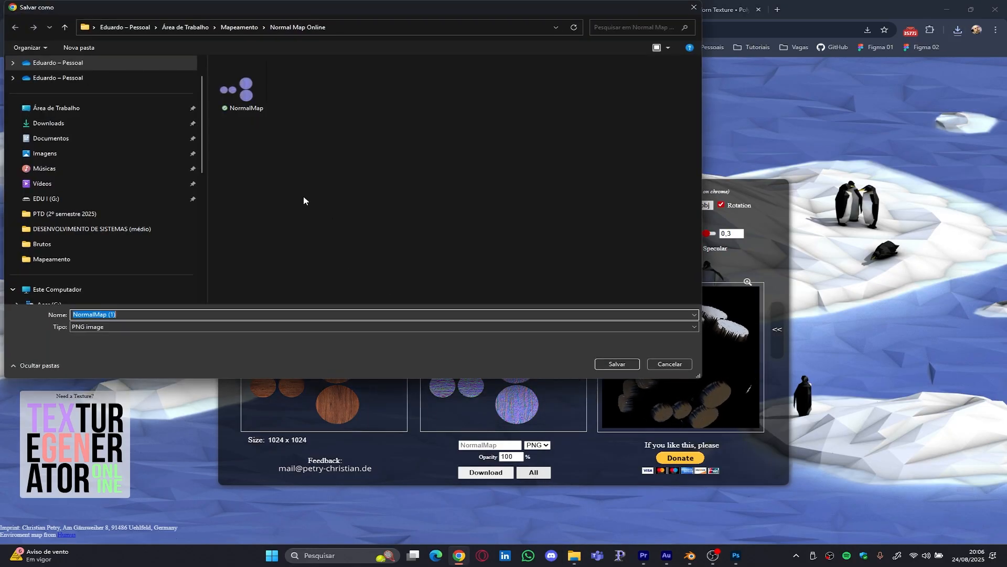
click(243, 87)
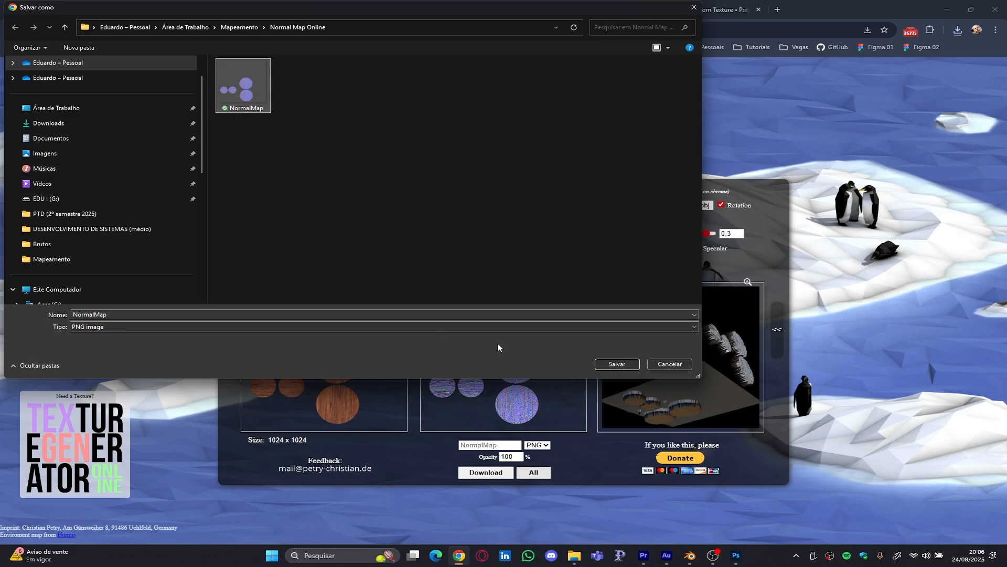
click(625, 366)
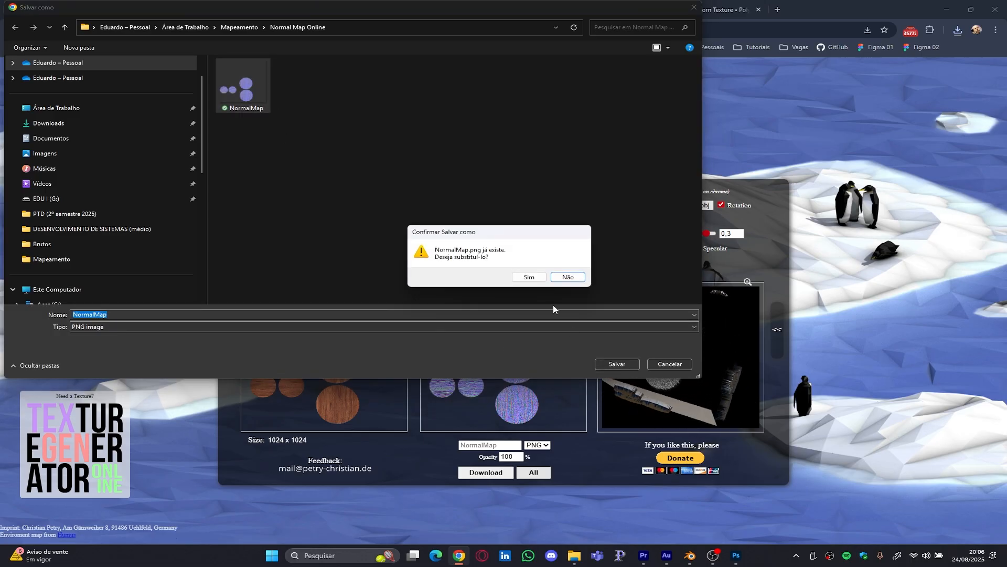
click(527, 278)
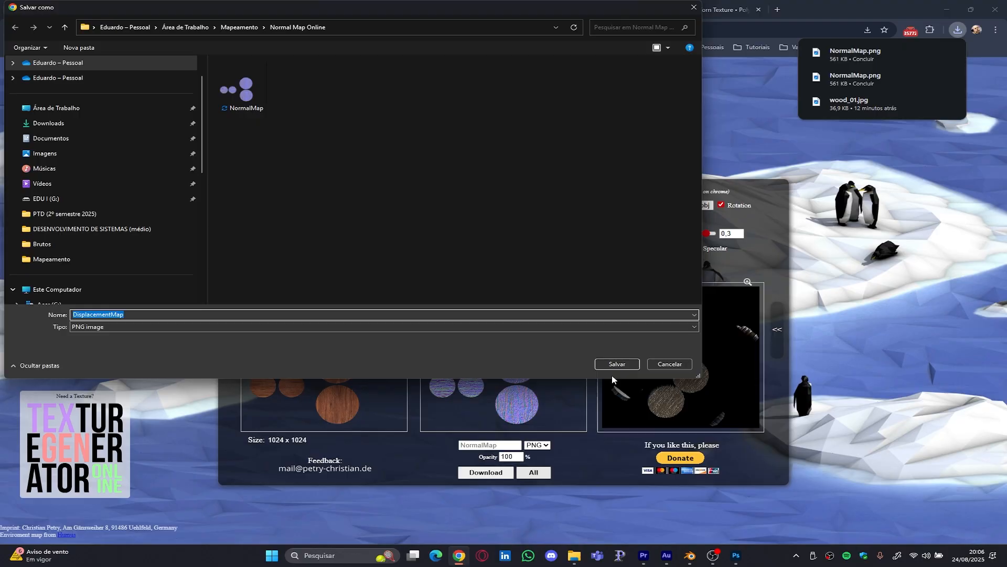
click(624, 367)
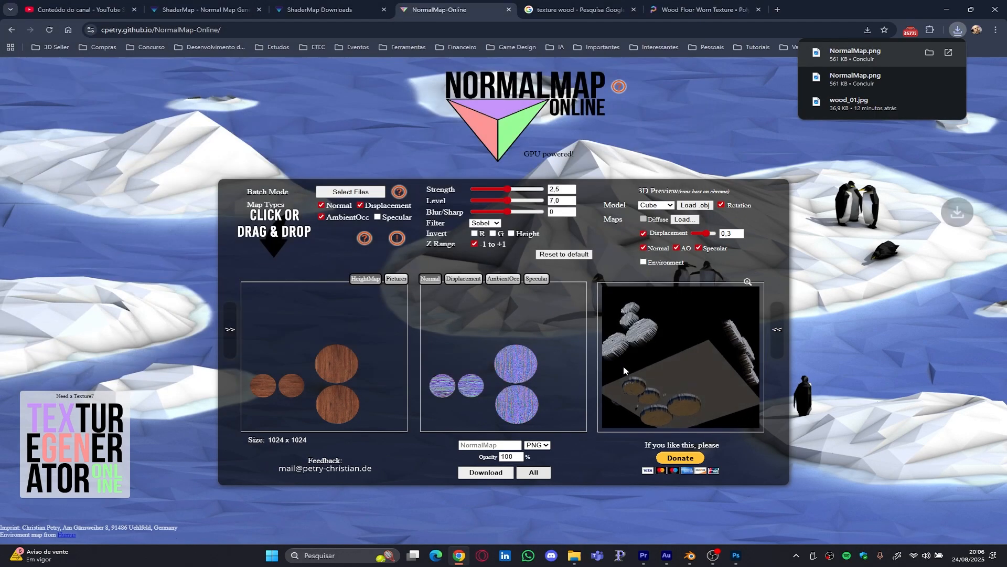
click(616, 366)
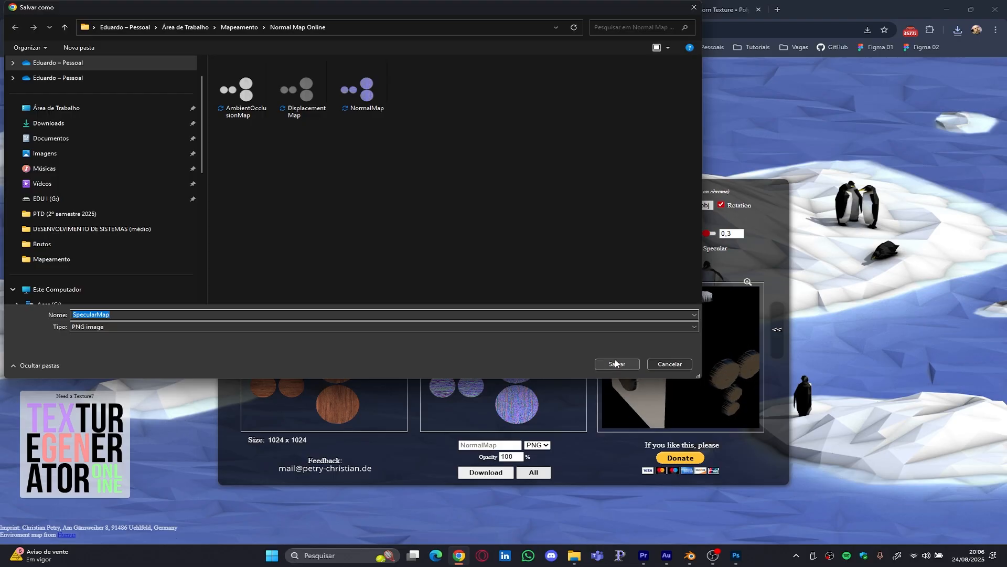
click(617, 364)
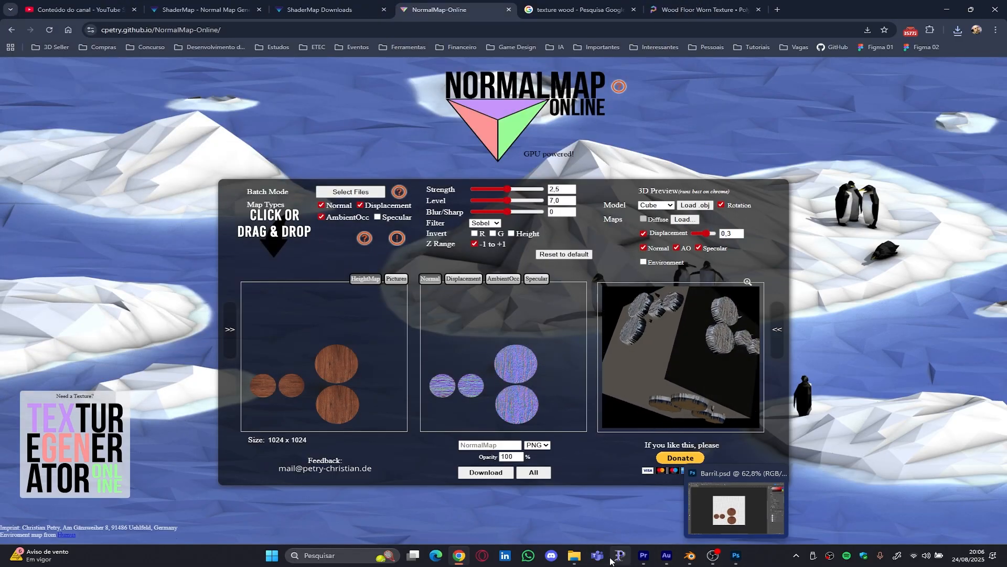
- Check the downloaded map files in the Normal Map Online folder, and return to the browser page
click(577, 557)
click(615, 508)
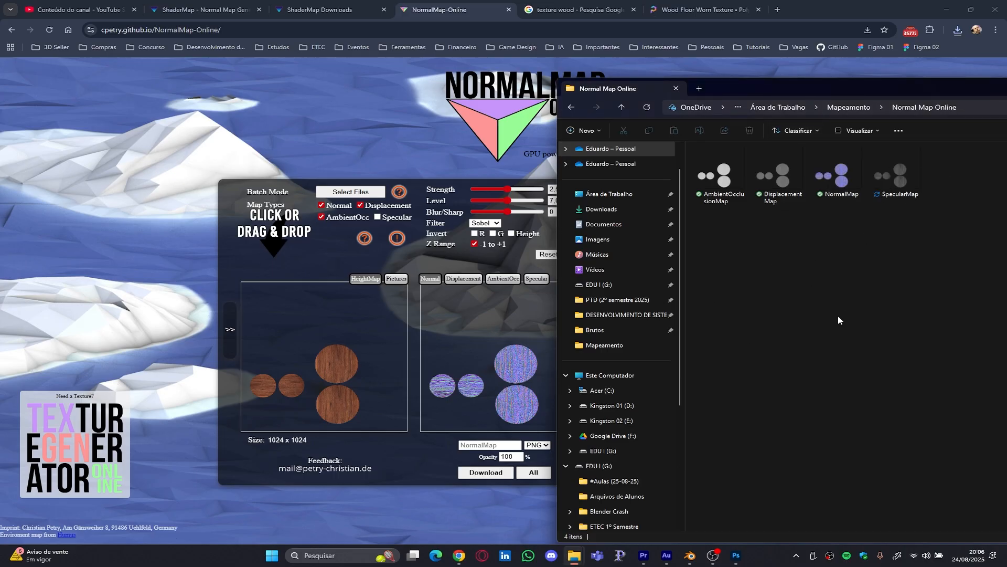
click(269, 119)
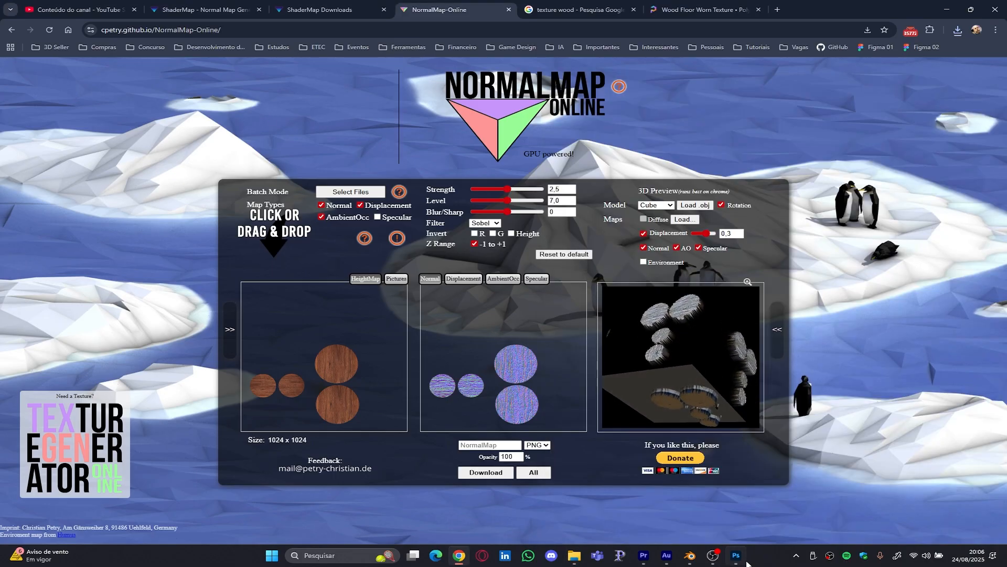
- Switch to Blender and enlarge the shader editor upward over the UV editor
mouse_move(736, 561)
mouse_move(688, 554)
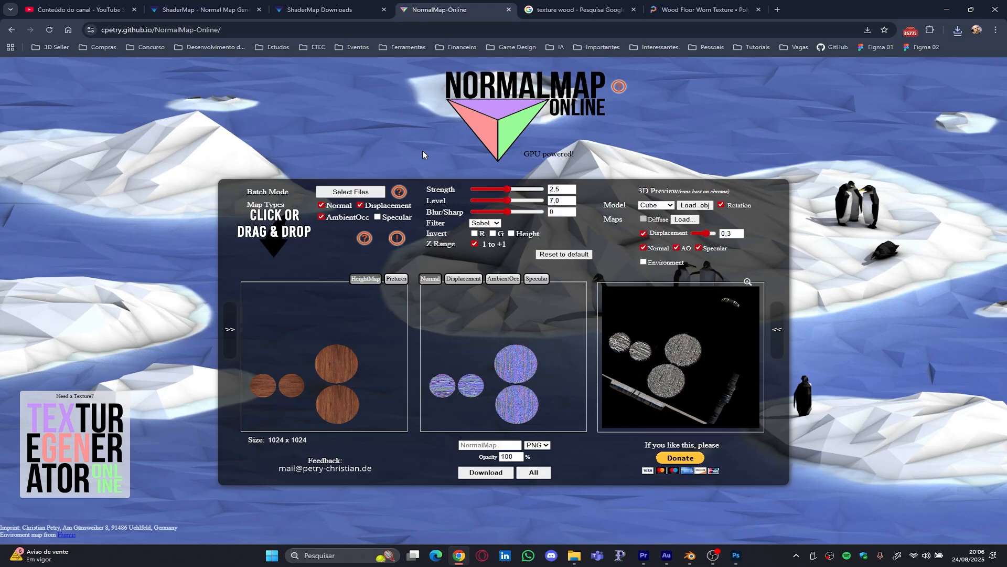
click(690, 559)
scroll(234, 502, down, 2)
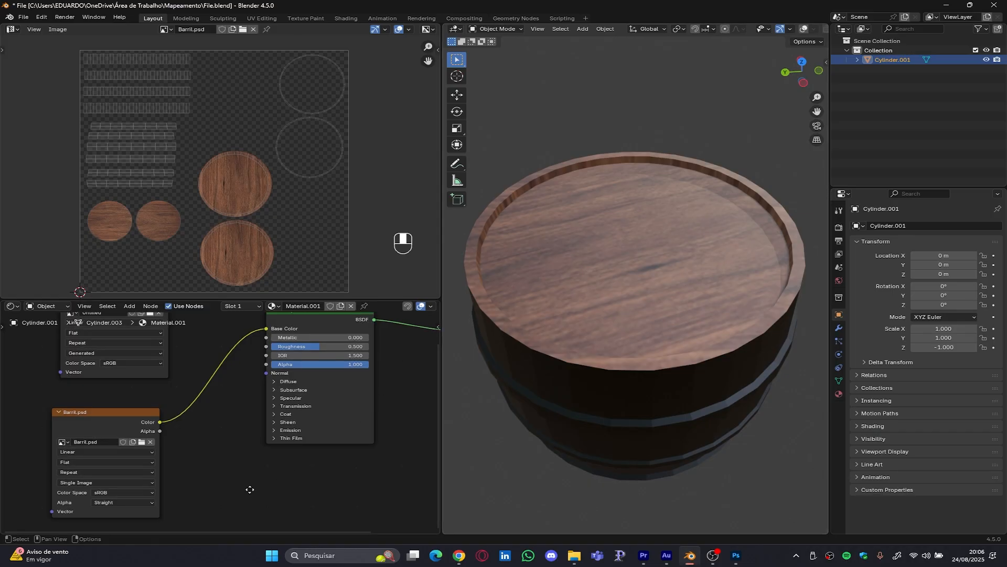
drag(190, 300, 187, 158)
- Delete the unused Untitled image texture node, and move the Barril.psd node up beside the Principled BSDF
drag(146, 247, 78, 225)
key(Delete)
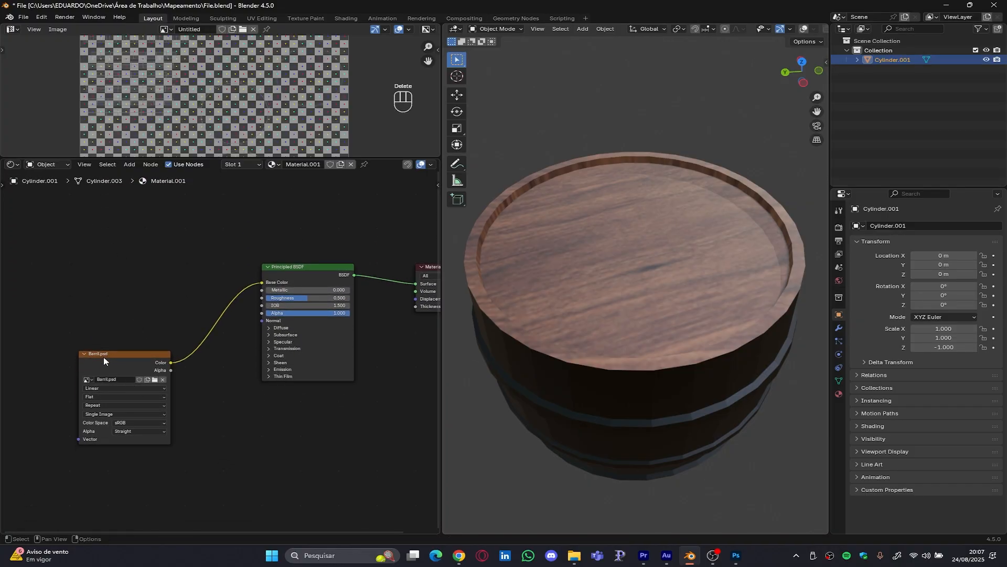
drag(103, 356, 81, 212)
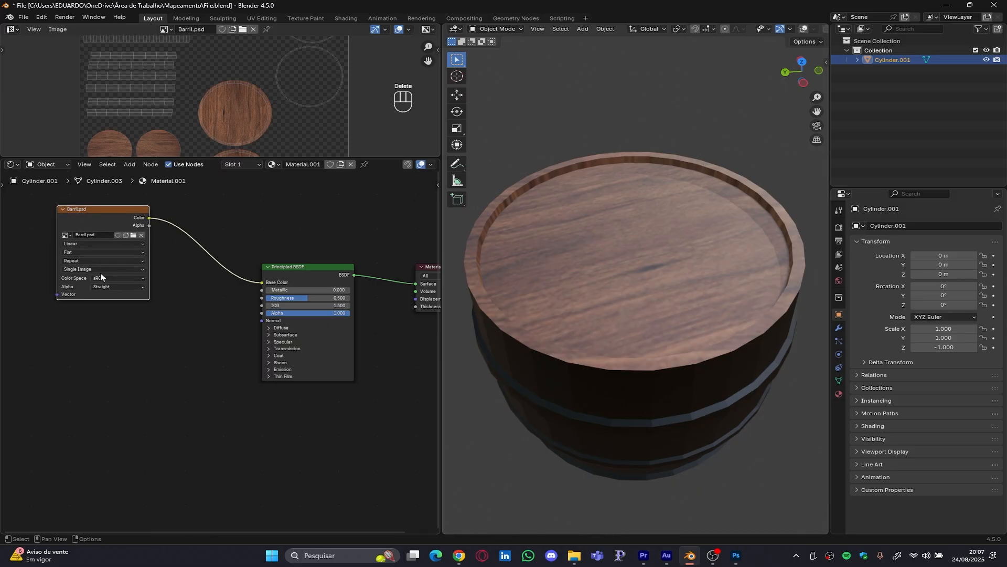
- Duplicate the Barril.psd image texture node below the original and link the copy's Color to the Principled BSDF's Normal input
scroll(101, 277, up, 3)
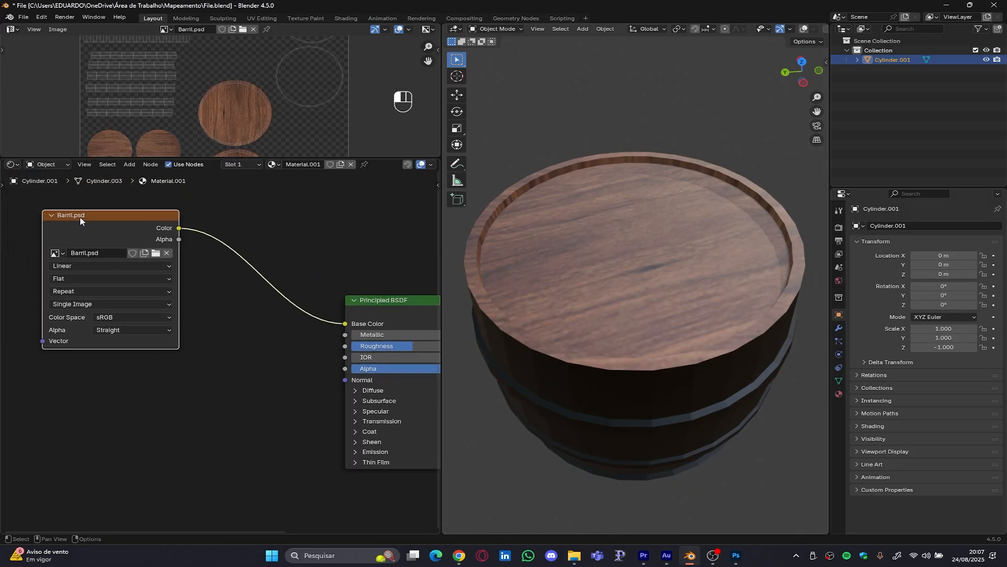
drag(79, 217, 56, 232)
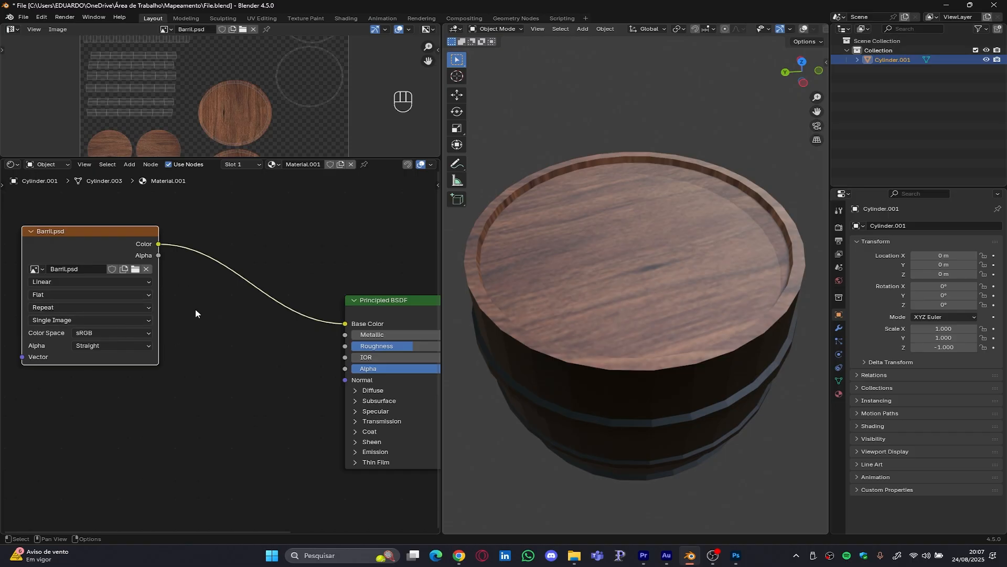
key(shift+d)
click(186, 478)
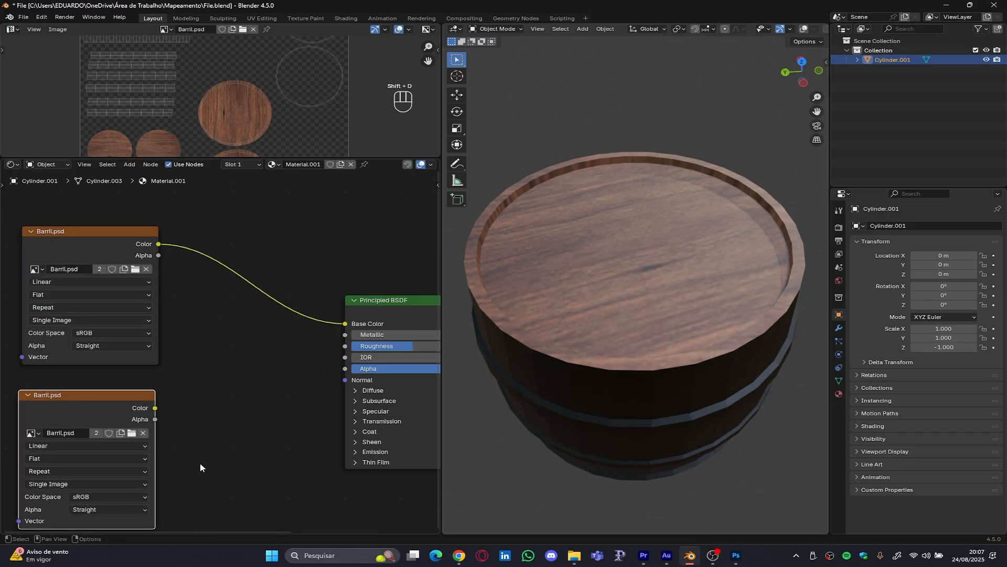
key(Home)
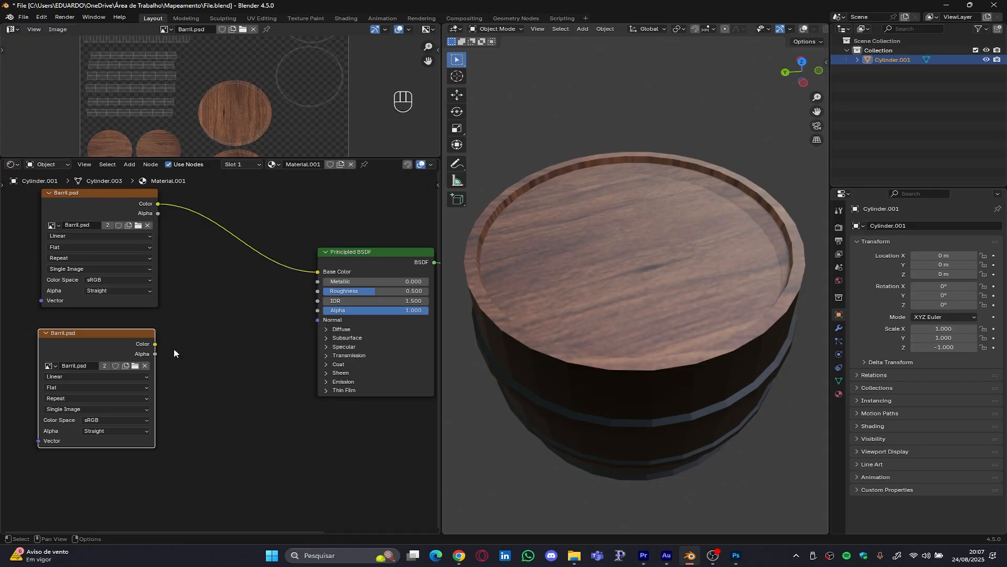
drag(155, 344, 317, 323)
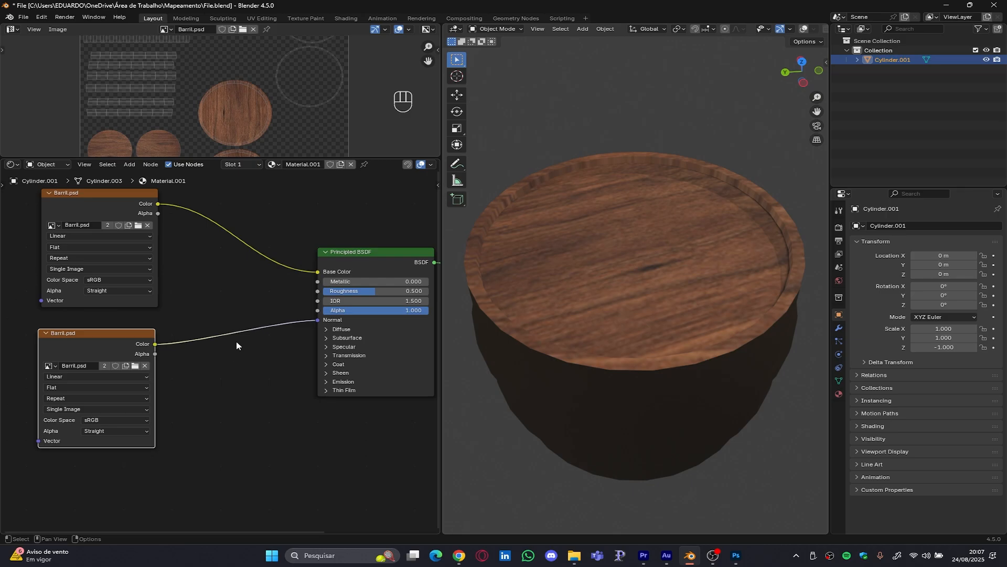
- Load NormalMap.png from the Normal Map Online folder into the duplicated texture node and inspect the barrel's top
click(136, 365)
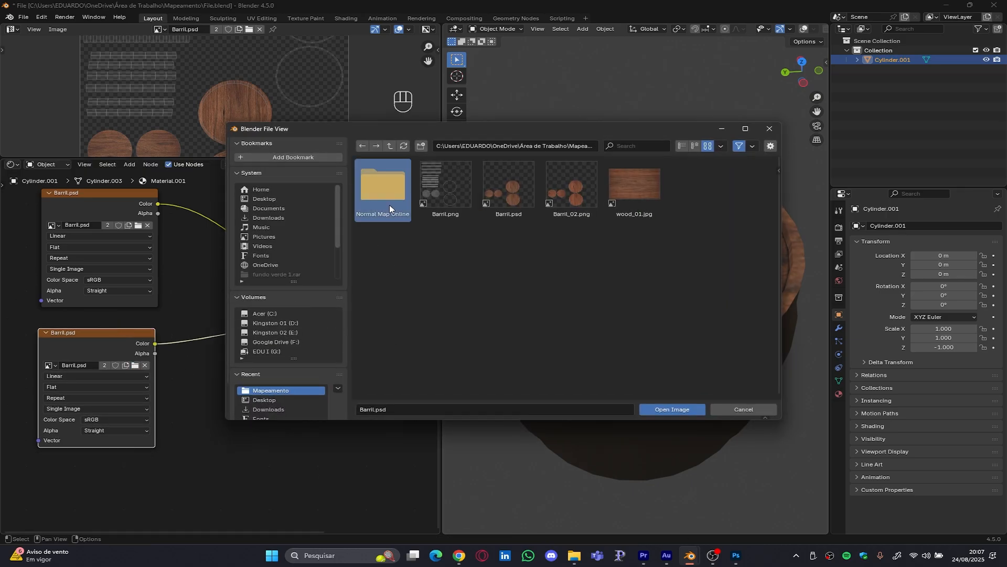
double_click(388, 204)
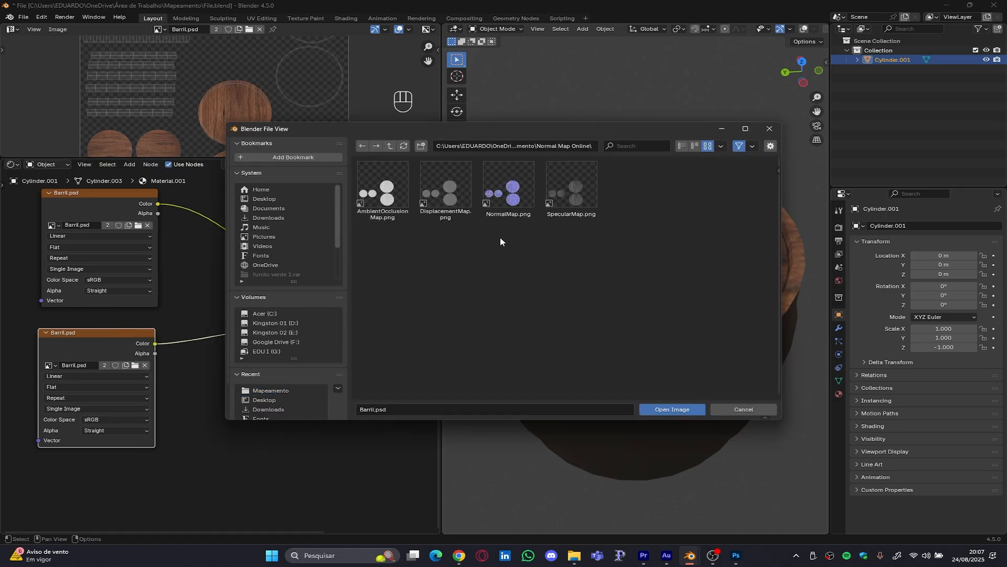
double_click(513, 196)
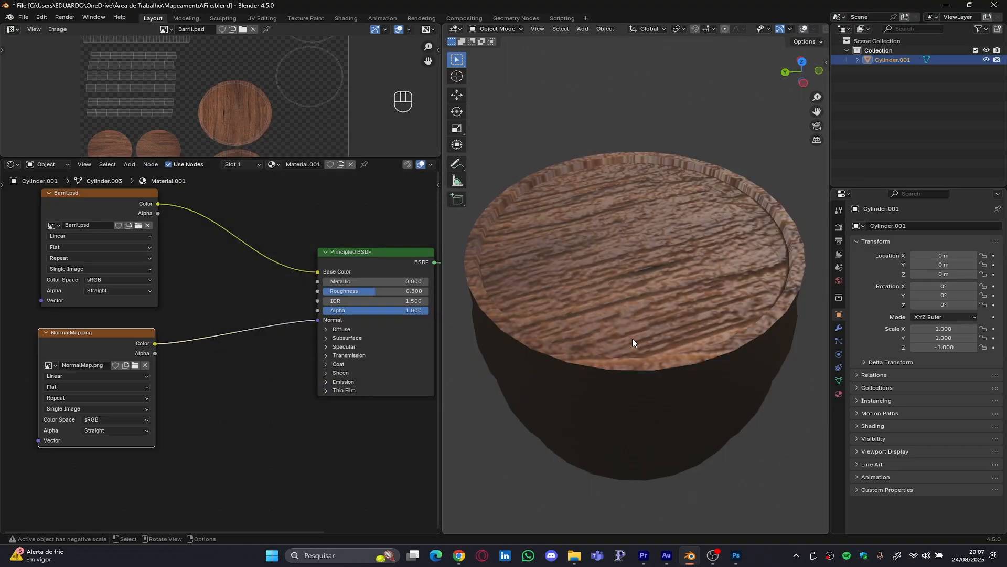
middle_drag(633, 343, 745, 238)
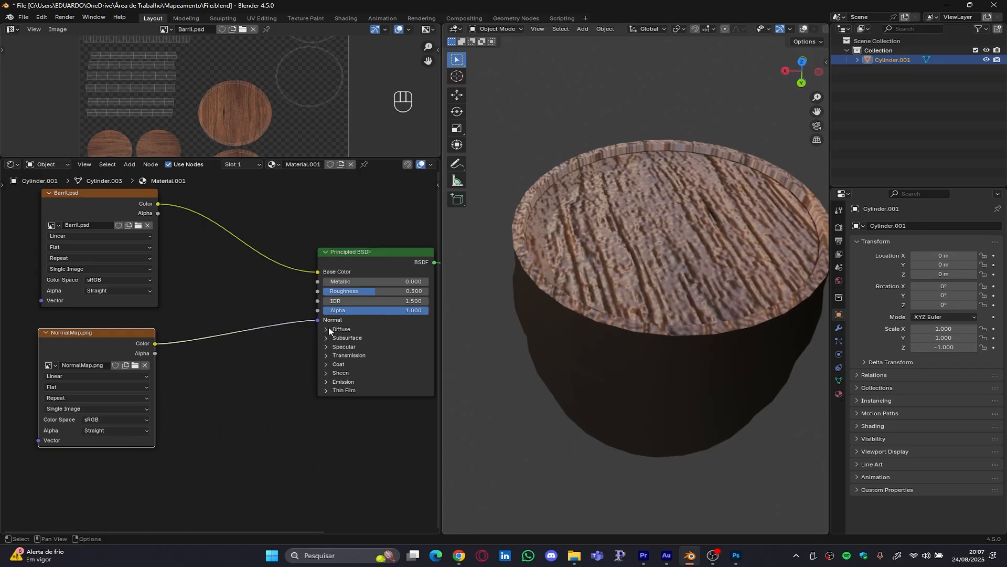
- Expand the Principled BSDF's Diffuse section and move the NormalMap.png link from Normal to the Diffuse Roughness input
scroll(248, 446, down, 1)
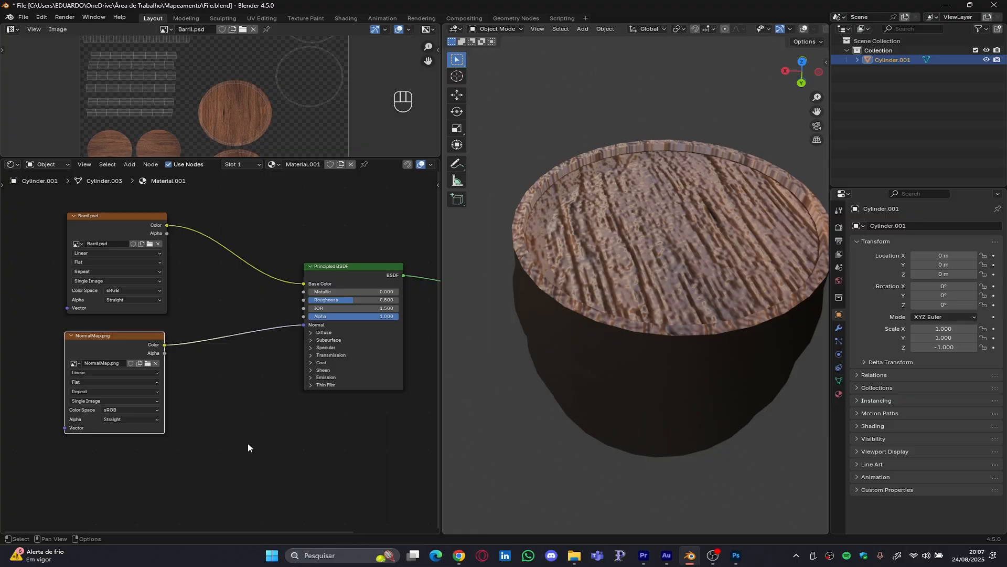
middle_drag(247, 446, 241, 374)
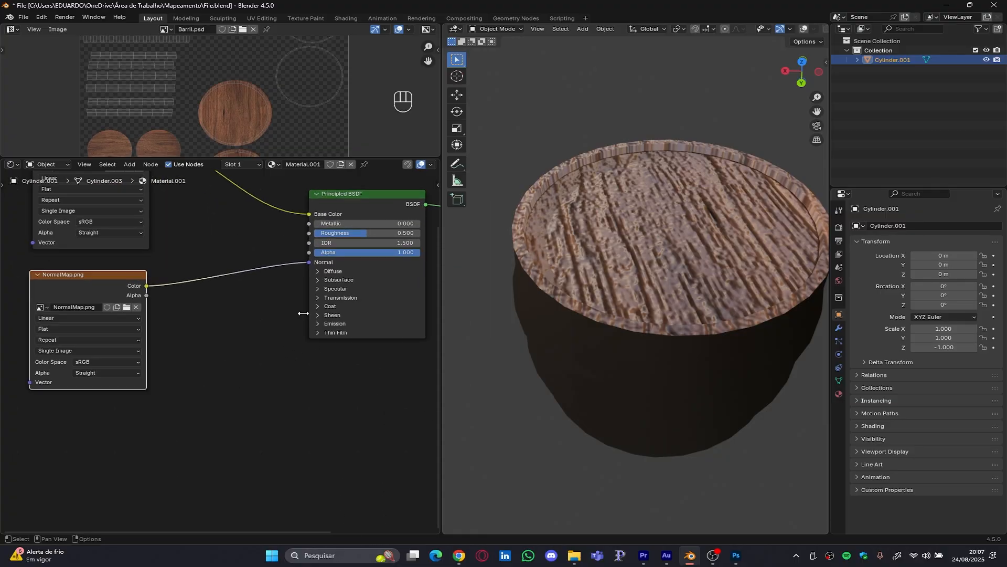
scroll(307, 336, up, 1)
mouse_move(310, 215)
mouse_down()
mouse_move(291, 265)
mouse_move(307, 260)
mouse_move(280, 257)
mouse_move(310, 214)
mouse_up()
click(318, 272)
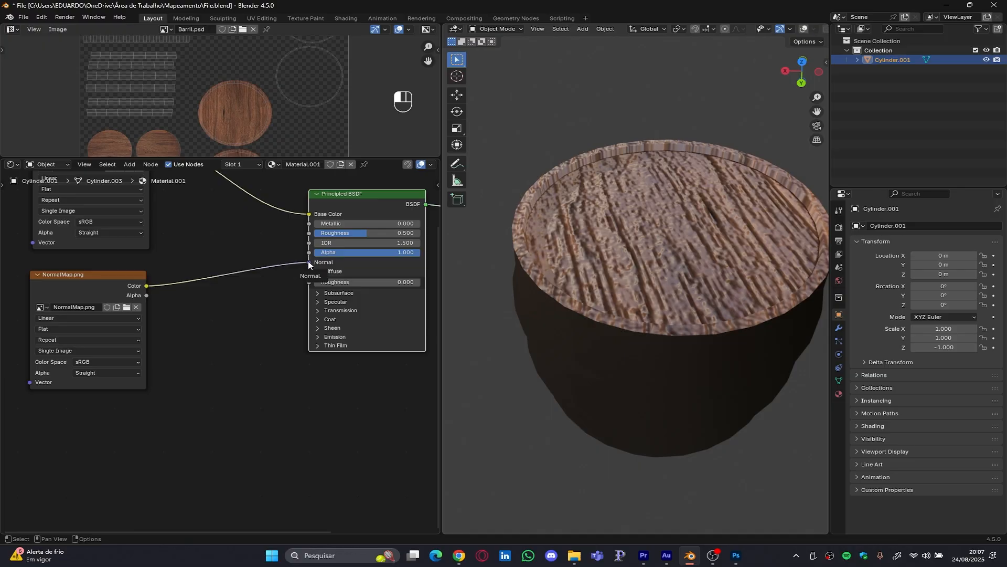
drag(309, 261, 309, 282)
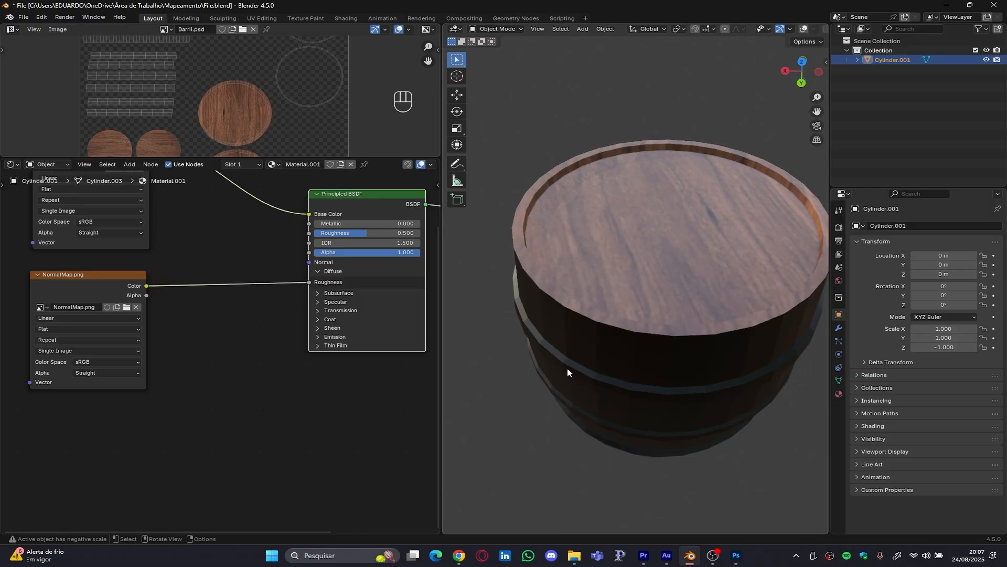
- Inspect the barrel, and move the NormalMap.png link from Diffuse Roughness back to the Normal input
middle_drag(567, 373, 571, 252)
scroll(668, 243, down, 6)
scroll(634, 305, up, 5)
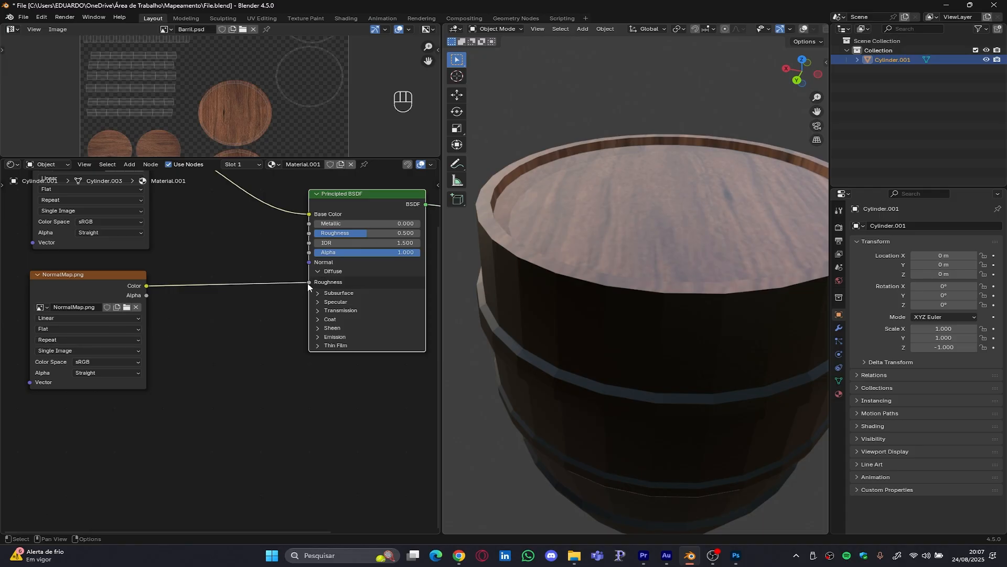
mouse_move(309, 283)
mouse_down()
mouse_move(293, 284)
mouse_move(309, 262)
mouse_up()
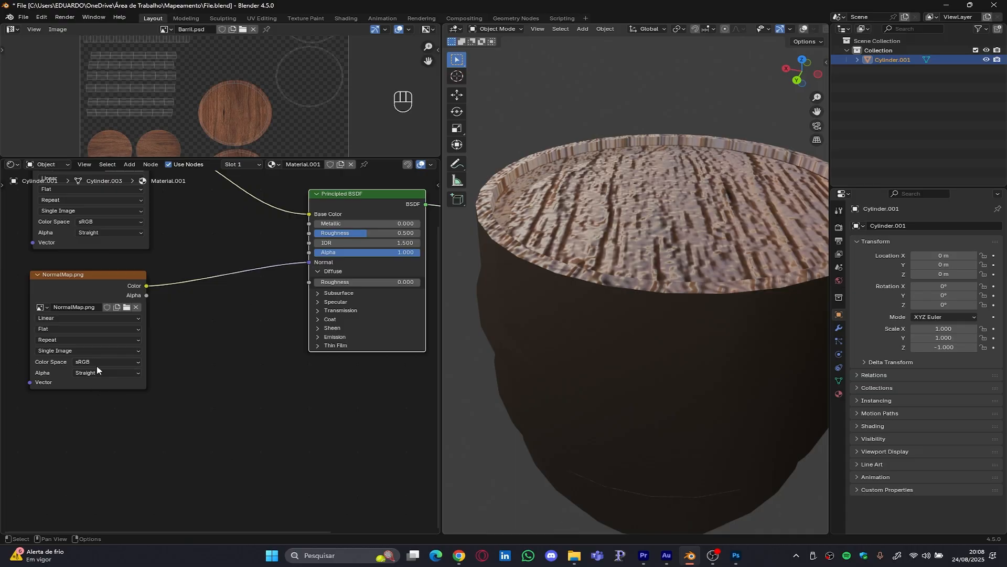
- Disconnect the NormalMap.png node from the Principled BSDF and delete the node
scroll(209, 364, down, 5)
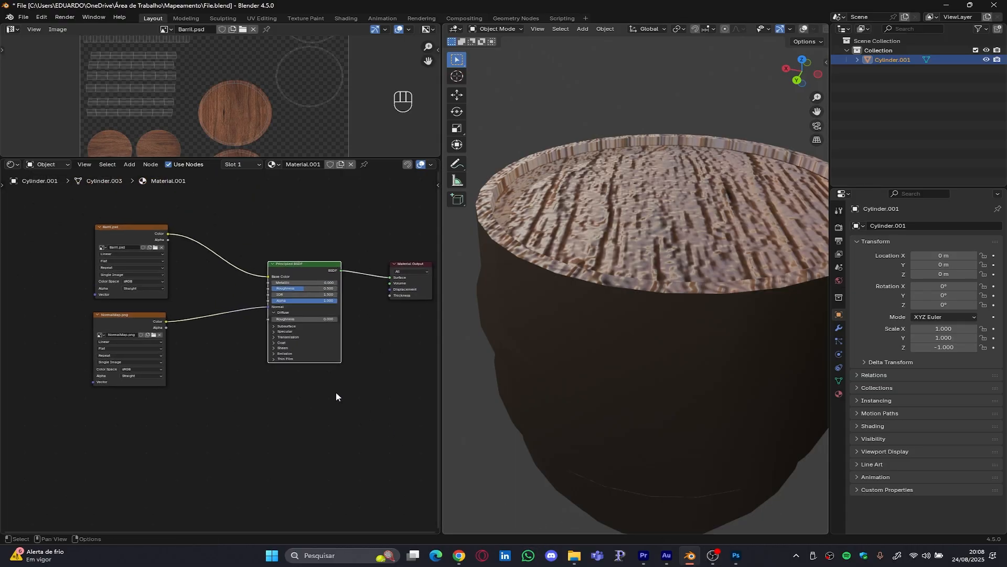
drag(268, 307, 215, 345)
mouse_move(136, 321)
mouse_down()
mouse_move(116, 328)
mouse_move(144, 328)
mouse_up()
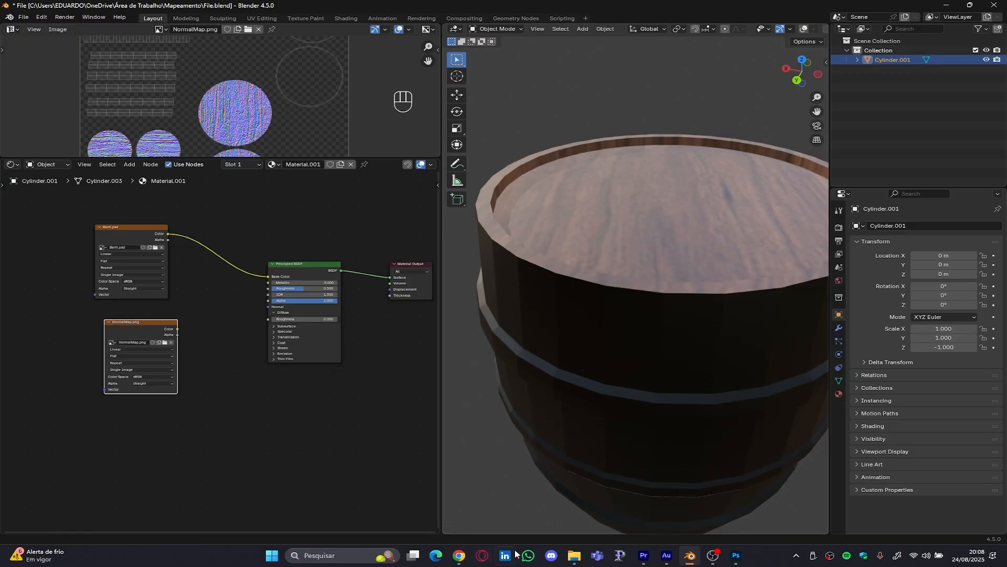
scroll(645, 514, down, 2)
scroll(293, 398, down, 2)
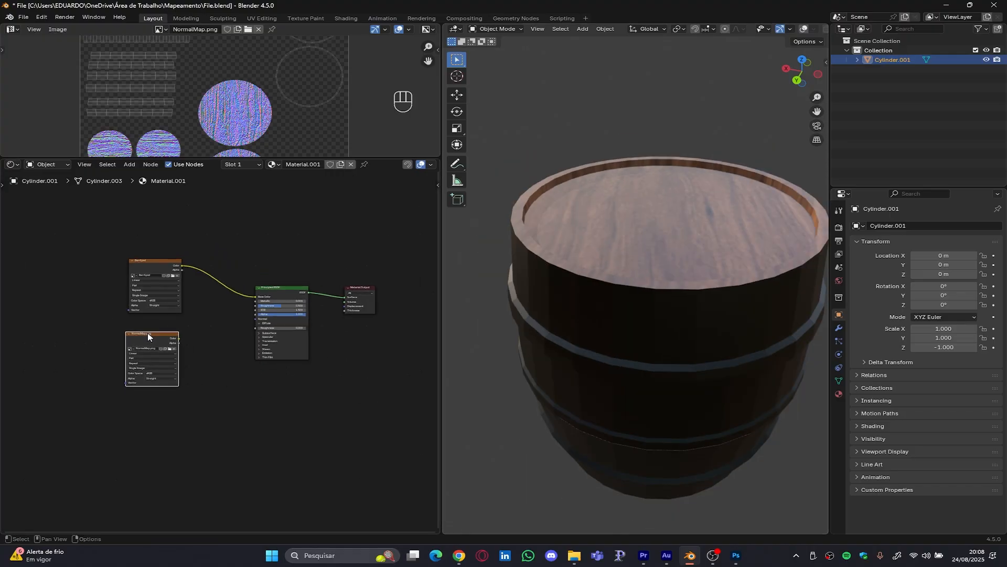
key(Delete)
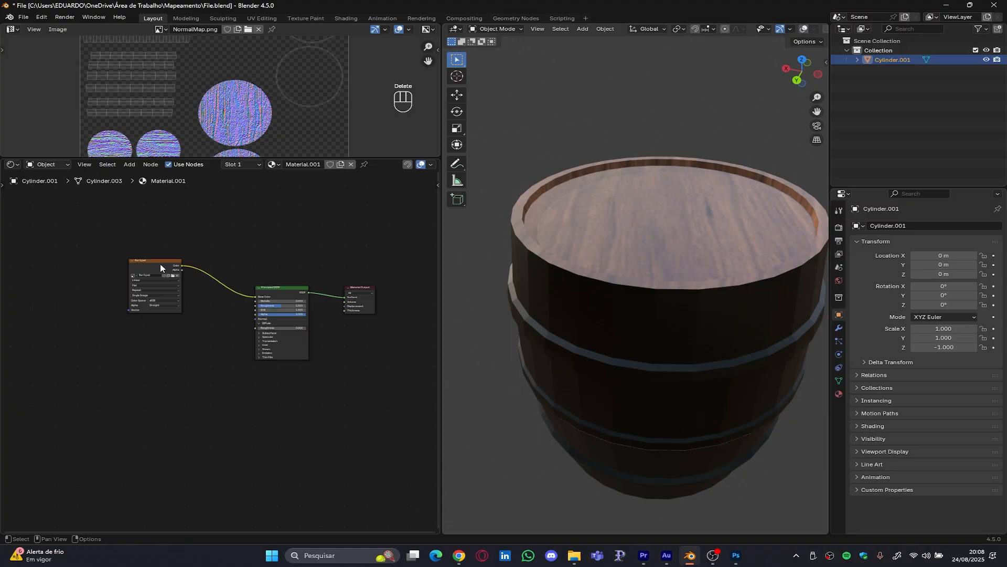
- Enlarge the UV editor downward over the shader editor
middle_drag(160, 264, 146, 277)
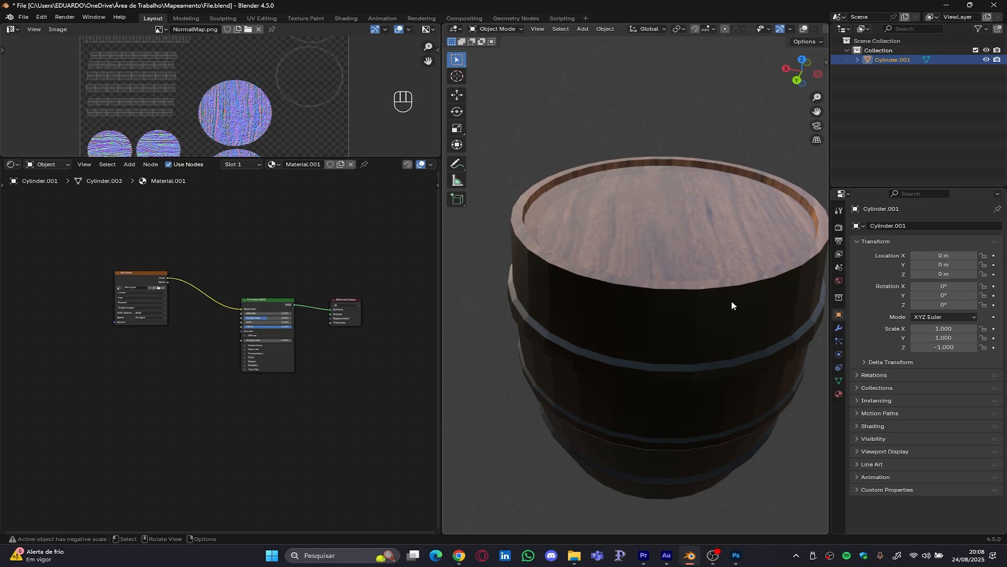
middle_drag(722, 297, 731, 295)
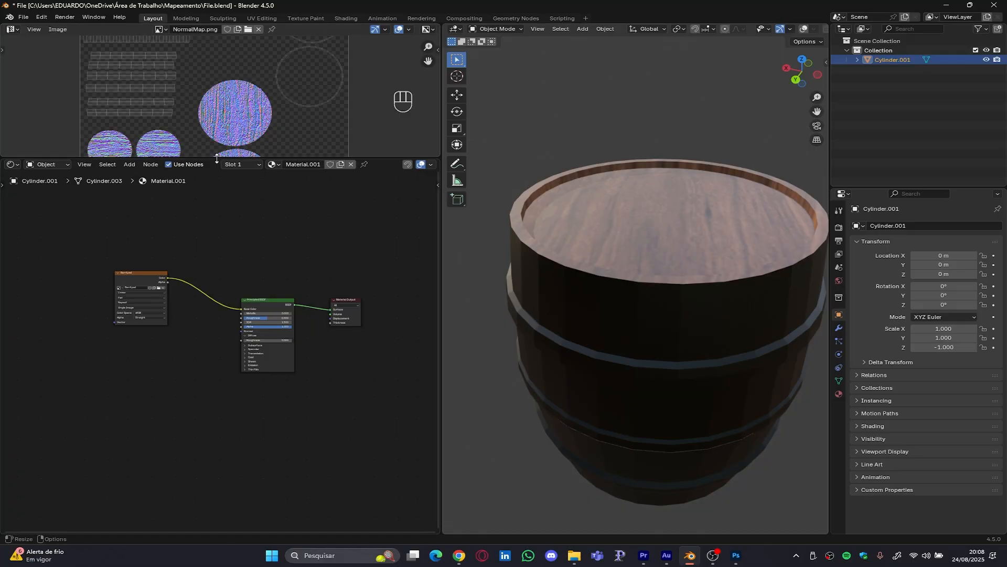
drag(218, 158, 227, 235)
- Open Blender's Preferences and clear the search text in the extensions list
click(23, 17)
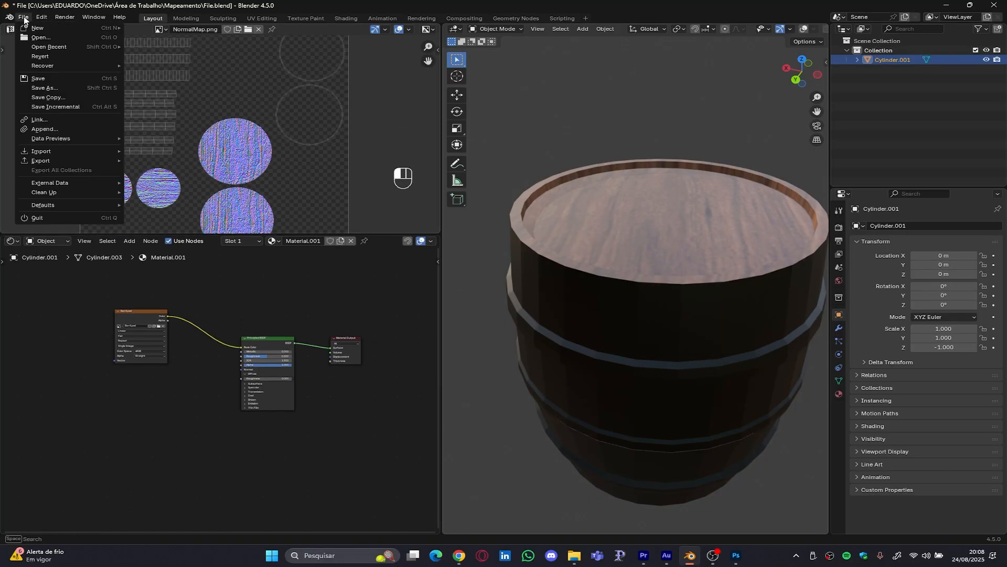
key(Escape)
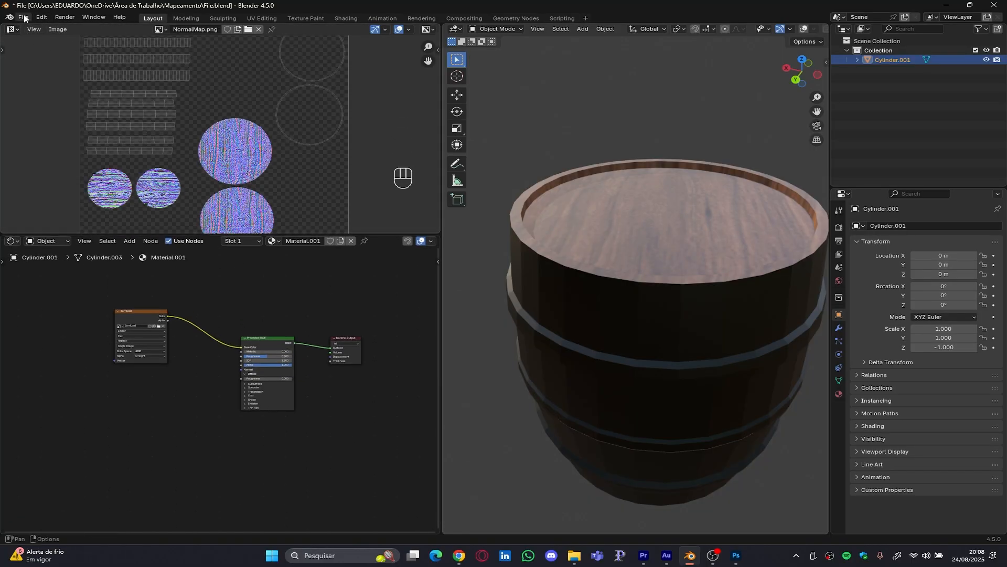
click(24, 18)
click(42, 17)
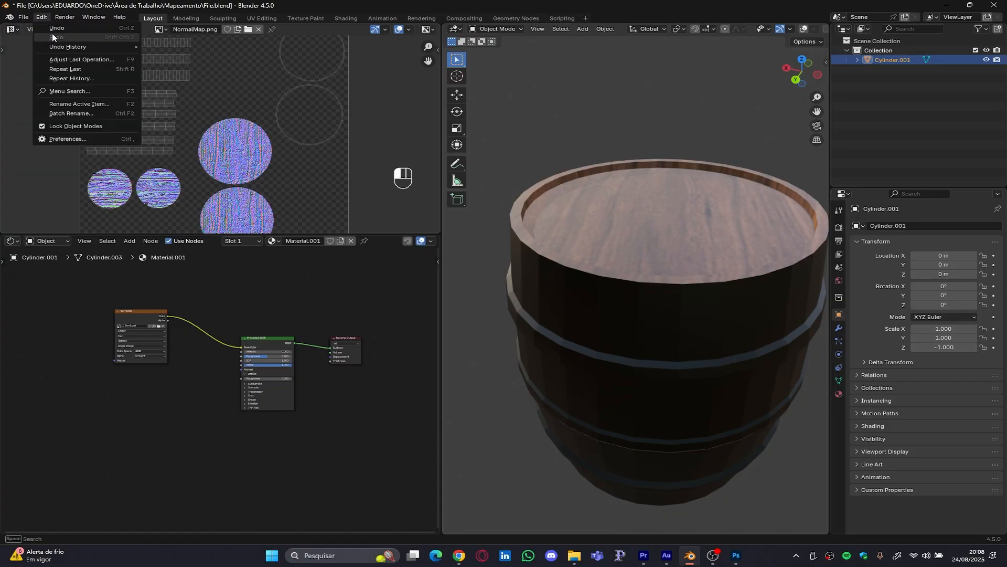
click(73, 139)
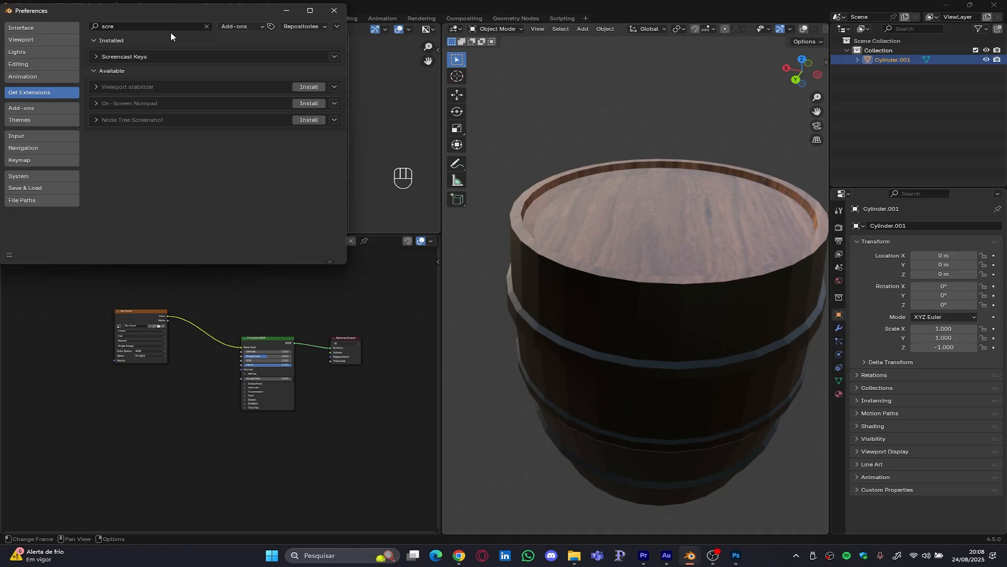
click(207, 27)
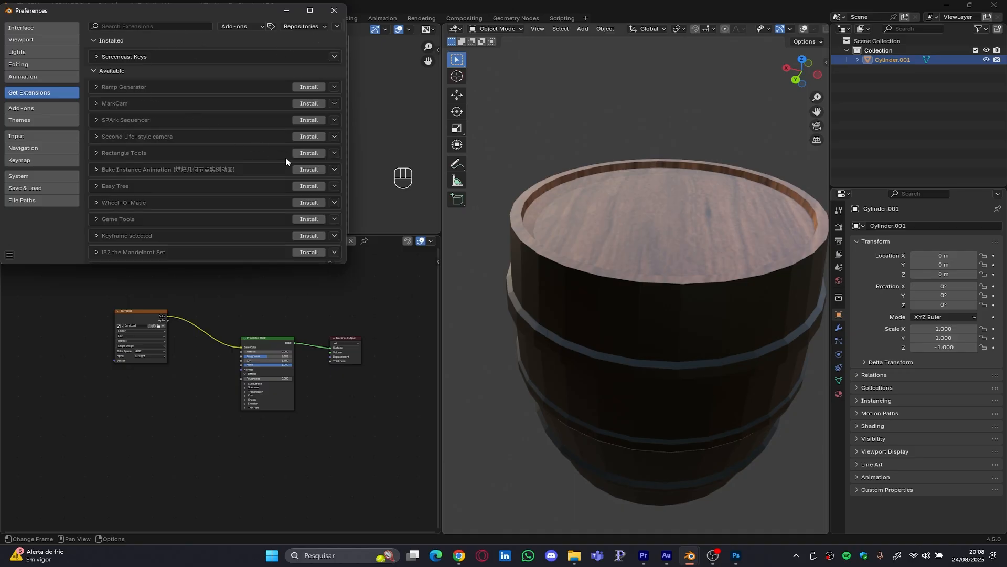
- Look through the available extensions, and open the installed add-ons list with its search ready for input
scroll(285, 158, down, 5)
scroll(283, 157, down, 2)
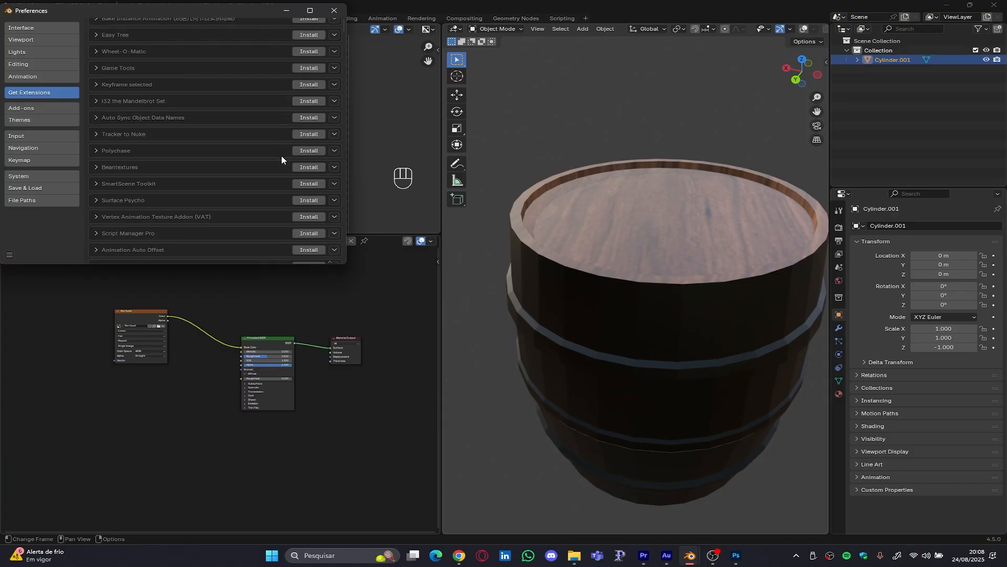
scroll(273, 153, down, 8)
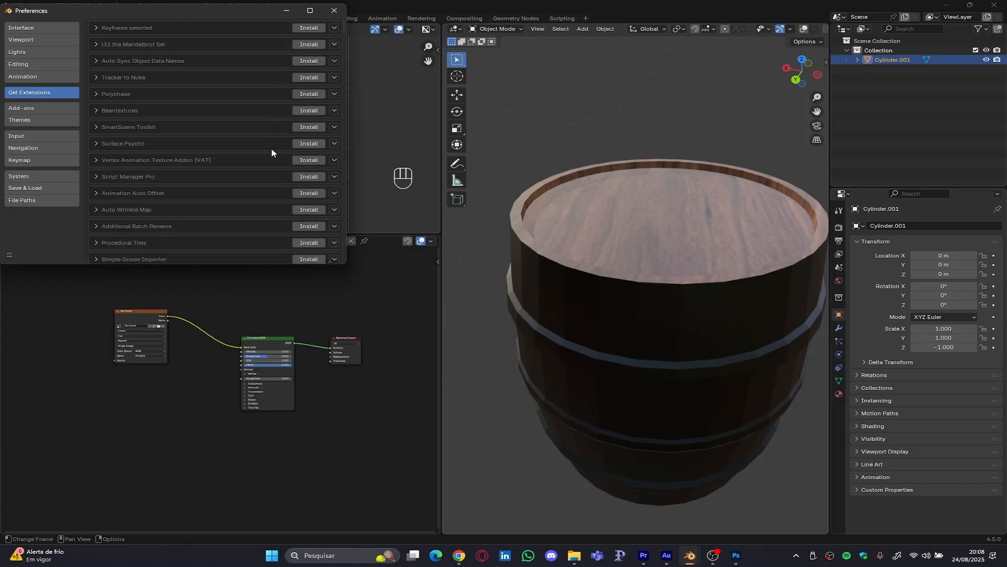
scroll(272, 153, down, 9)
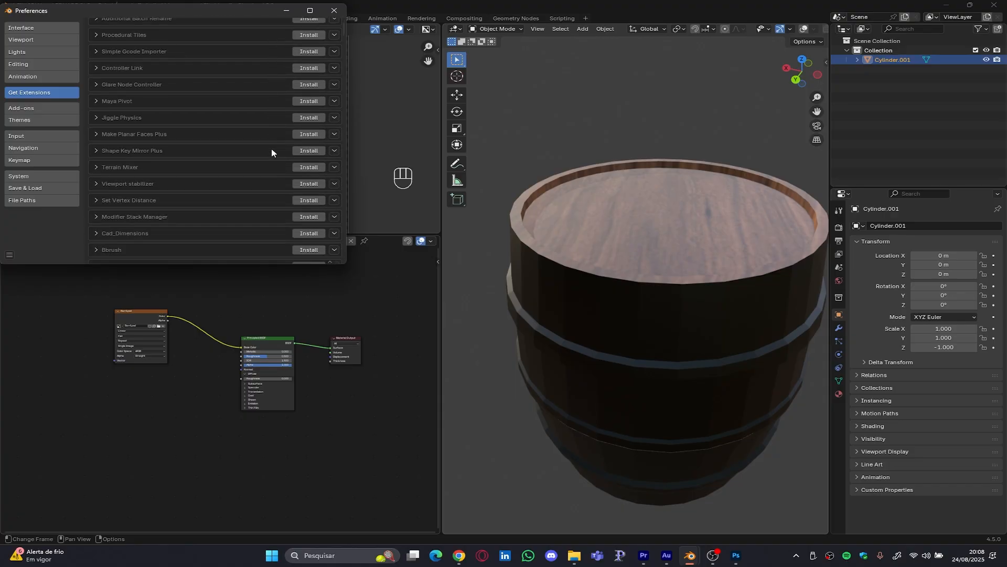
scroll(269, 148, up, 9)
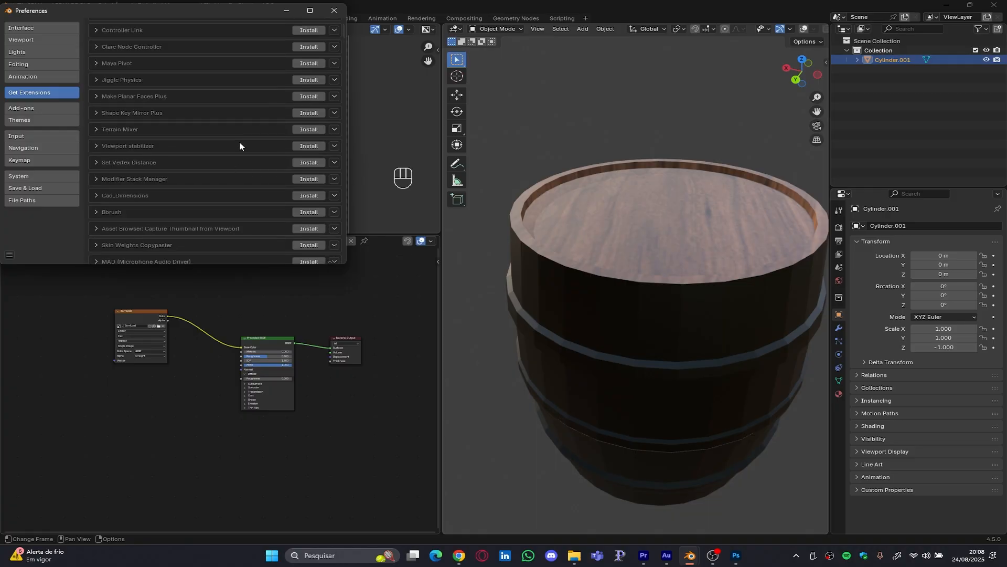
click(37, 107)
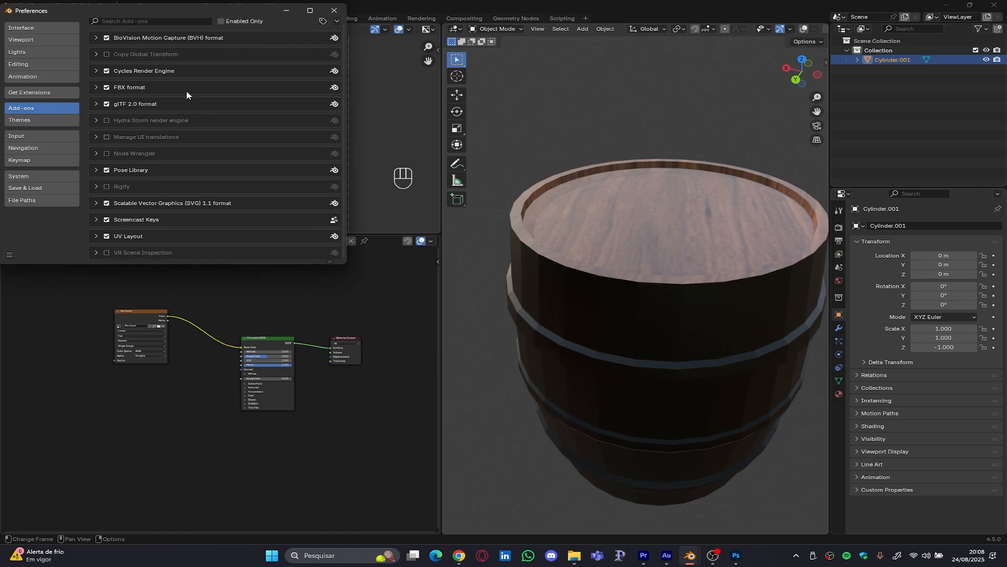
click(154, 22)
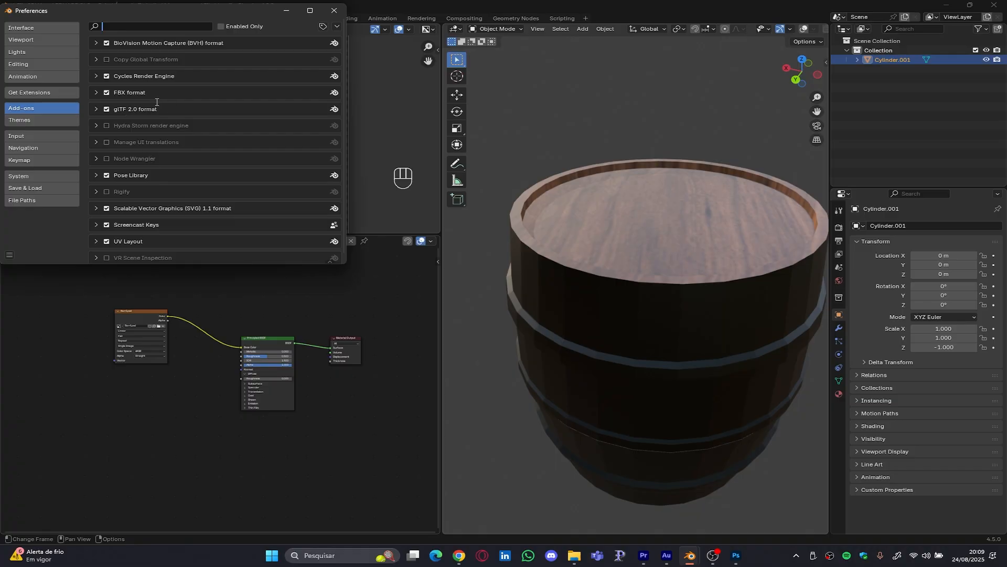
- Return to the available extensions, browse further through the list for a suitable map-generating add-on, and close Preferences
click(34, 96)
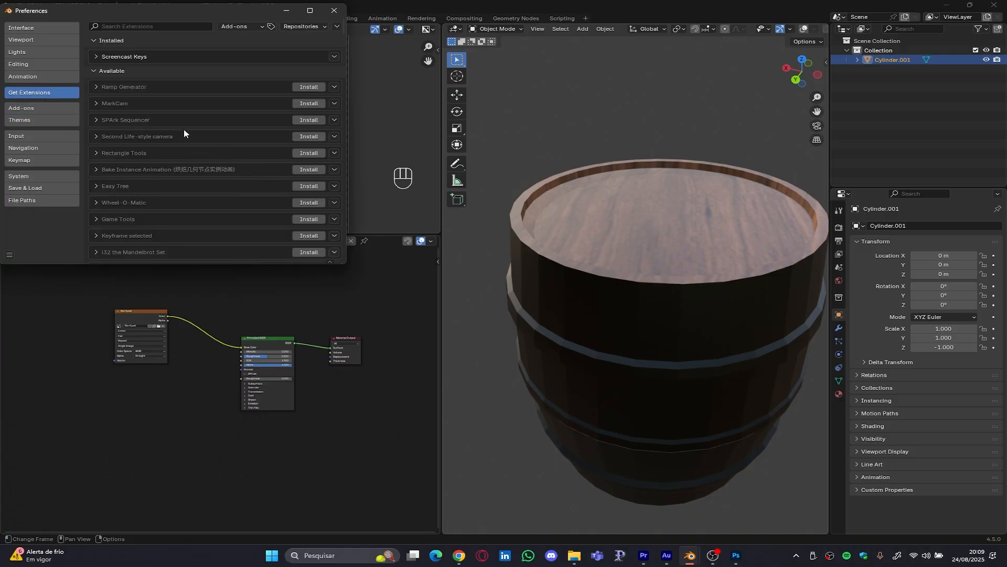
scroll(194, 136, down, 2)
scroll(238, 167, down, 6)
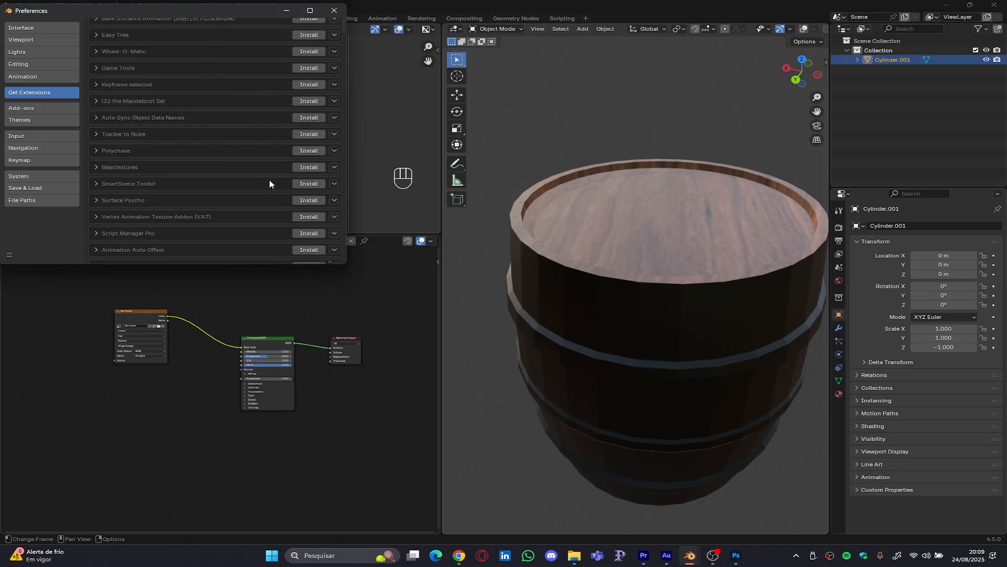
scroll(269, 184, down, 3)
scroll(264, 194, down, 6)
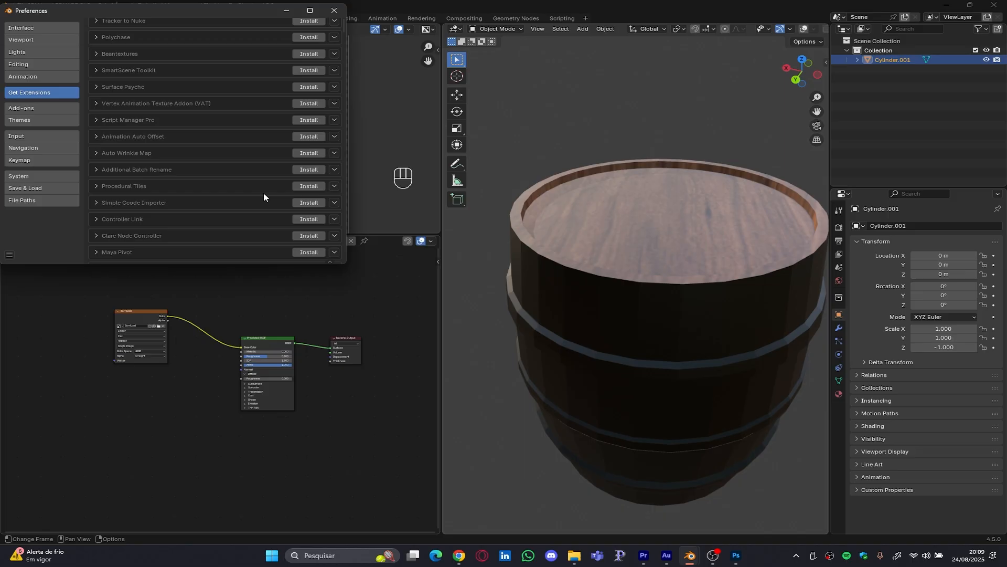
scroll(266, 196, down, 2)
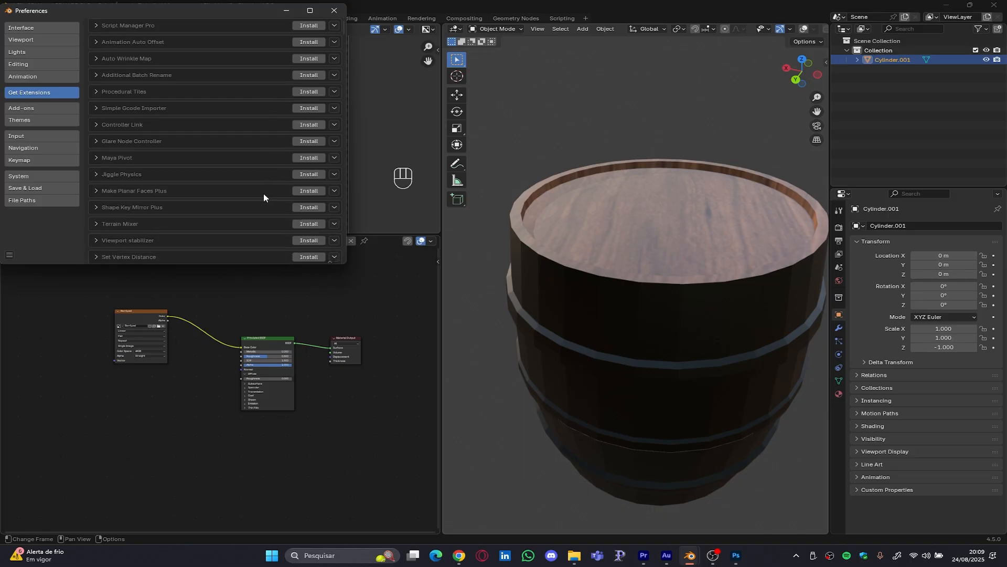
scroll(263, 194, down, 3)
scroll(263, 195, down, 2)
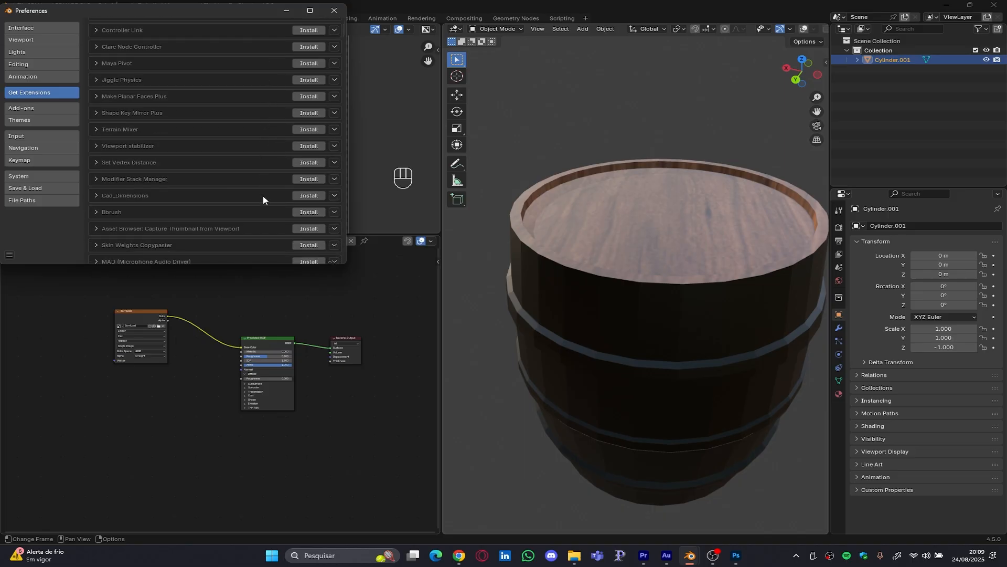
scroll(263, 199, down, 2)
scroll(241, 207, down, 8)
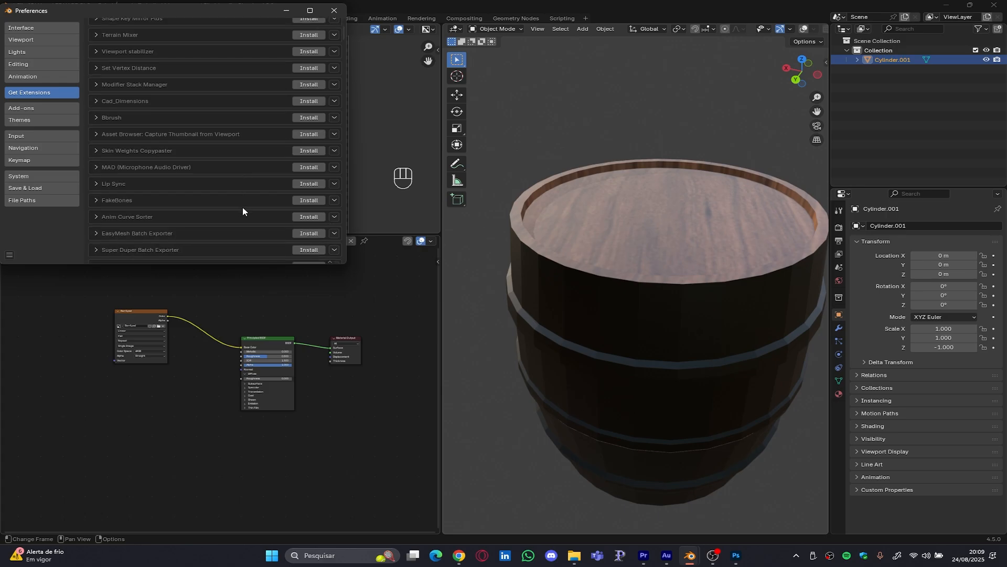
scroll(243, 211, down, 7)
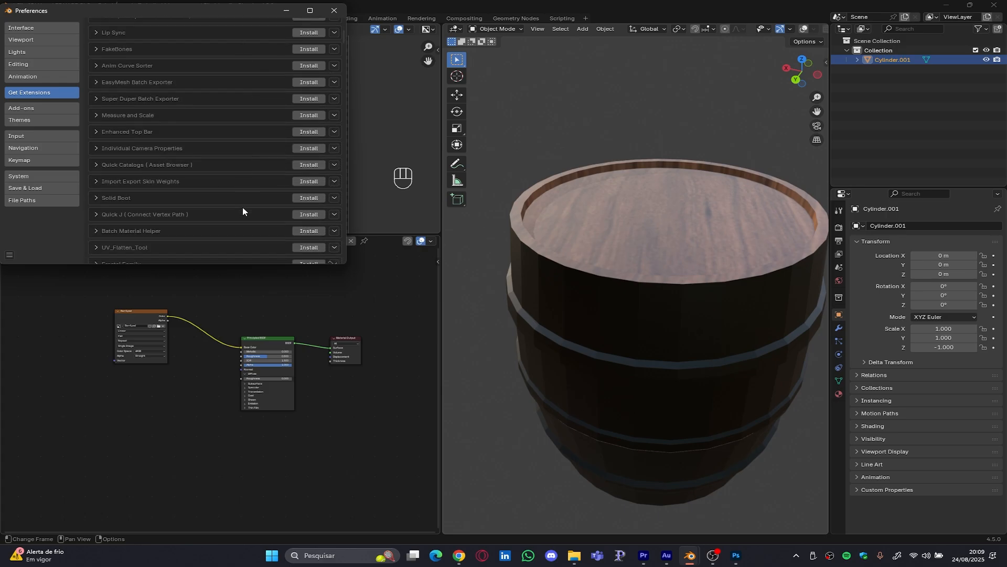
scroll(243, 210, down, 5)
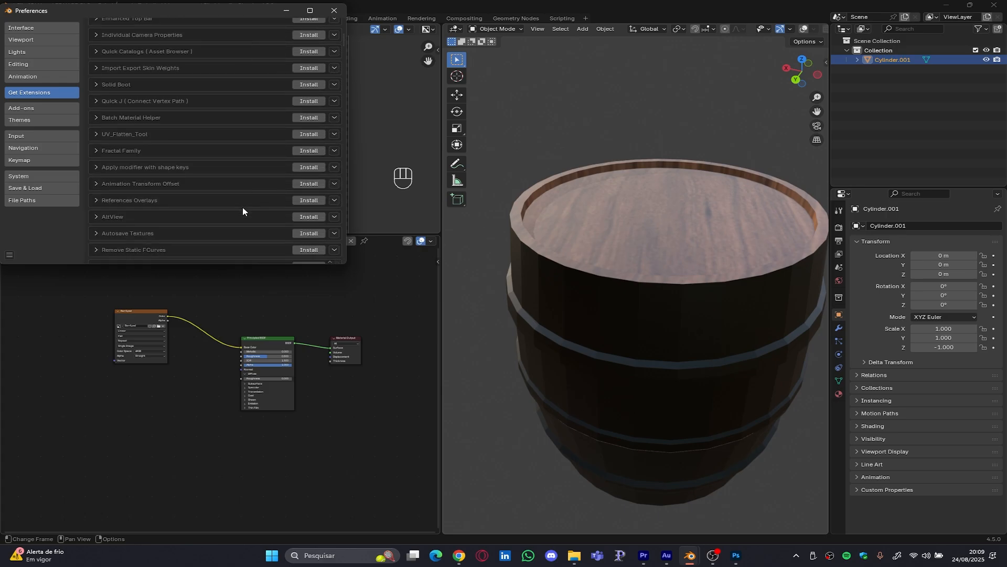
scroll(242, 211, down, 15)
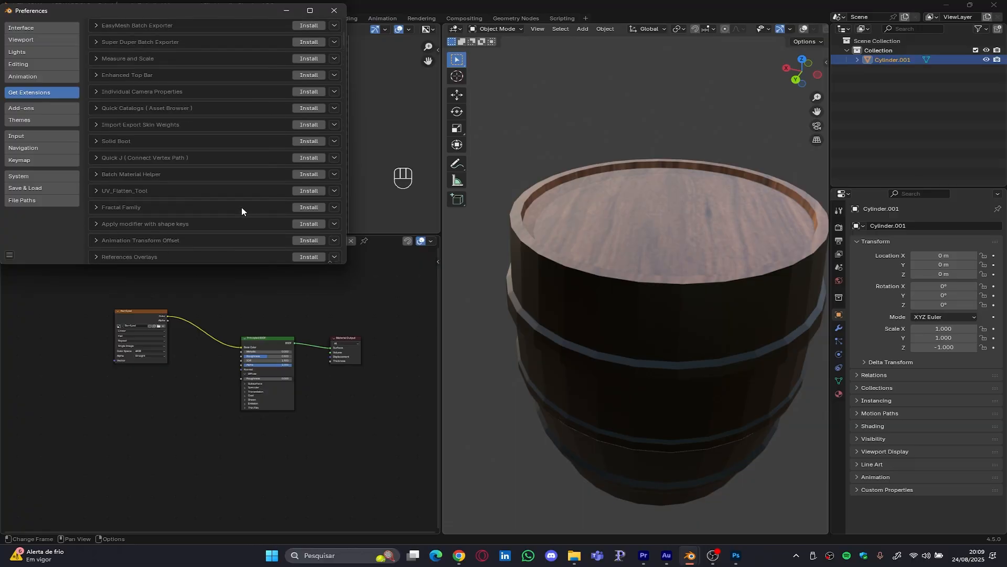
click(333, 12)
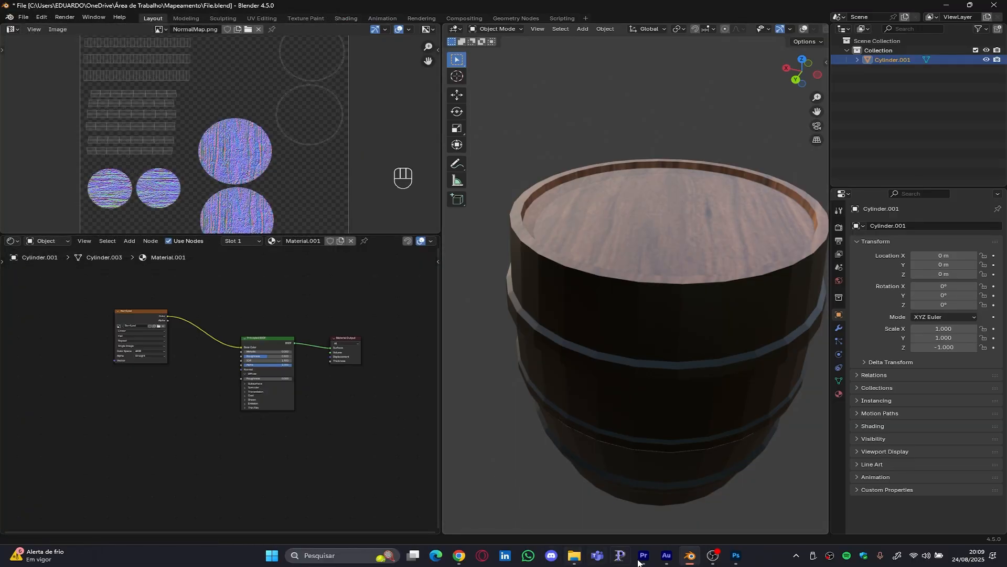
click(709, 557)
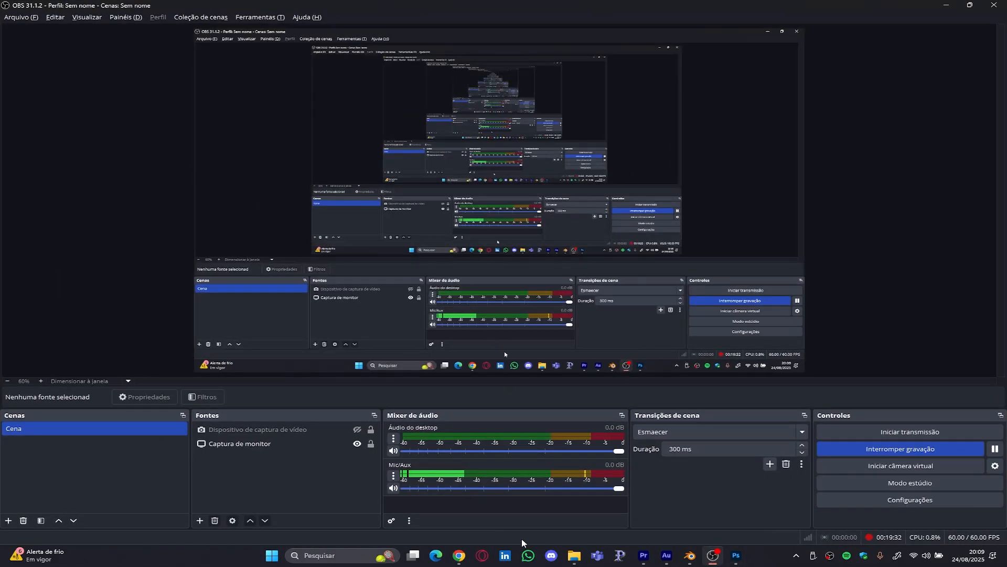
click(706, 560)
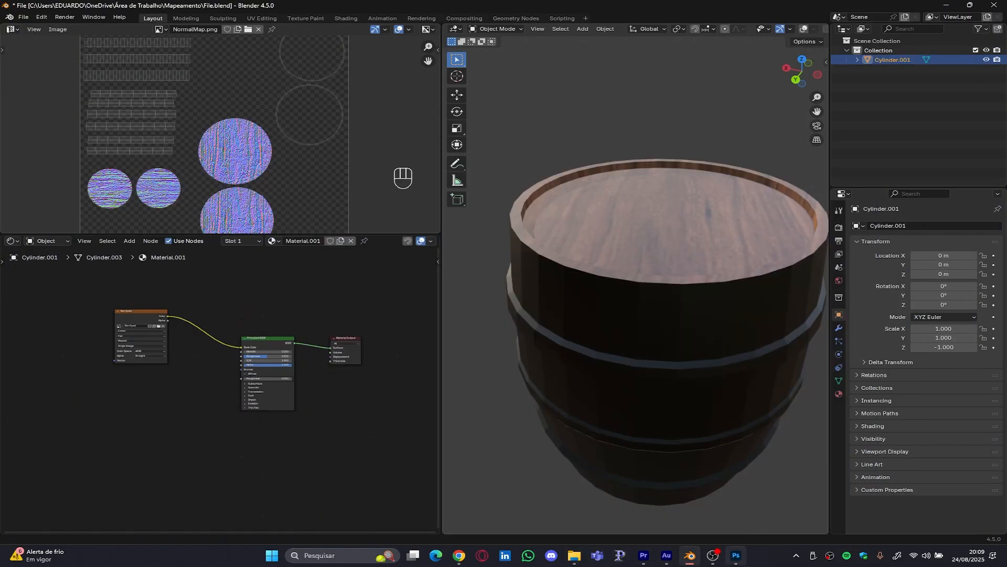
- Launch ShaderMap 4 from the 3D app group and dismiss its PRO license offer
click(271, 556)
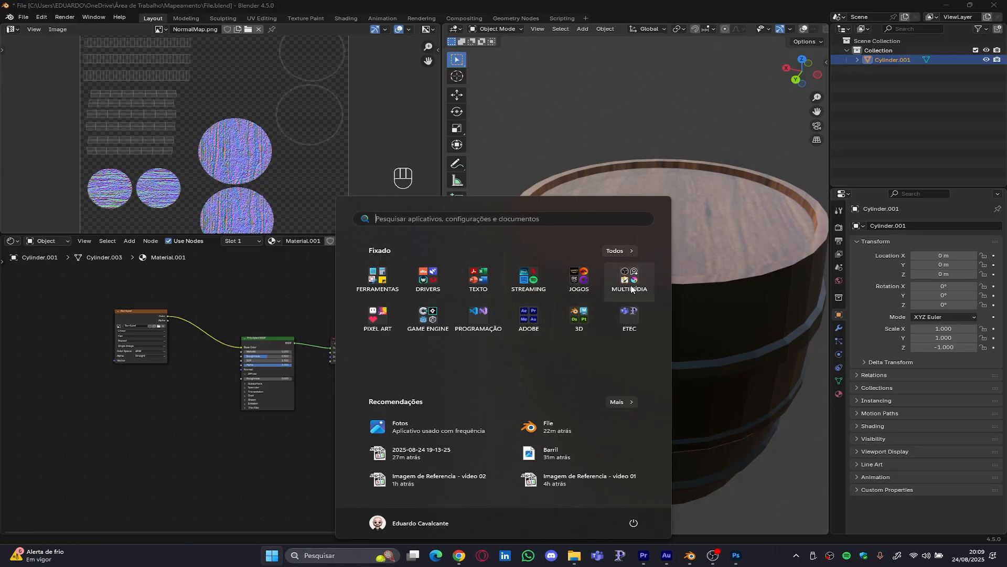
click(586, 329)
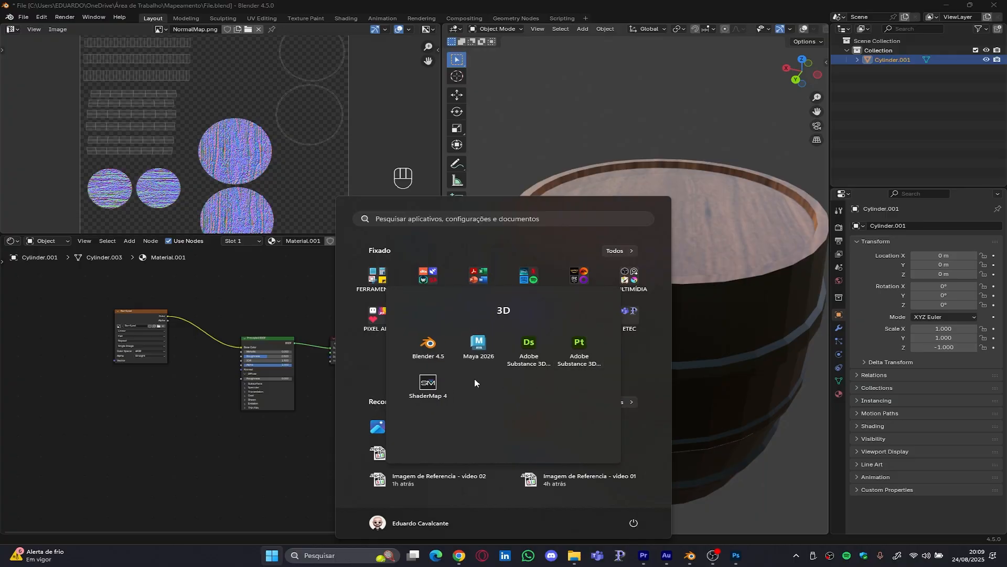
click(427, 385)
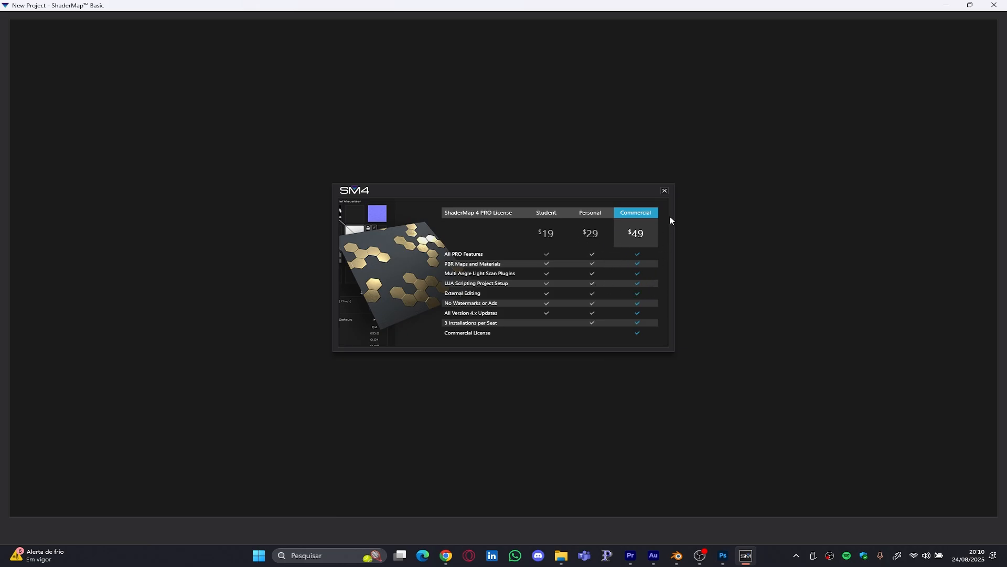
click(664, 192)
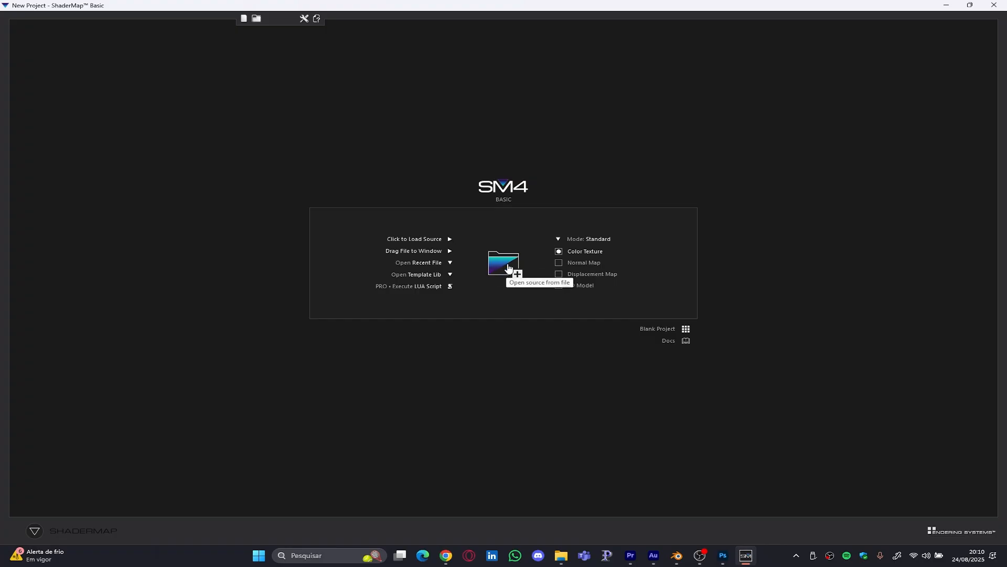
- Load Barril.psd from the Mapeamento folder on the desktop as the color texture source
click(506, 271)
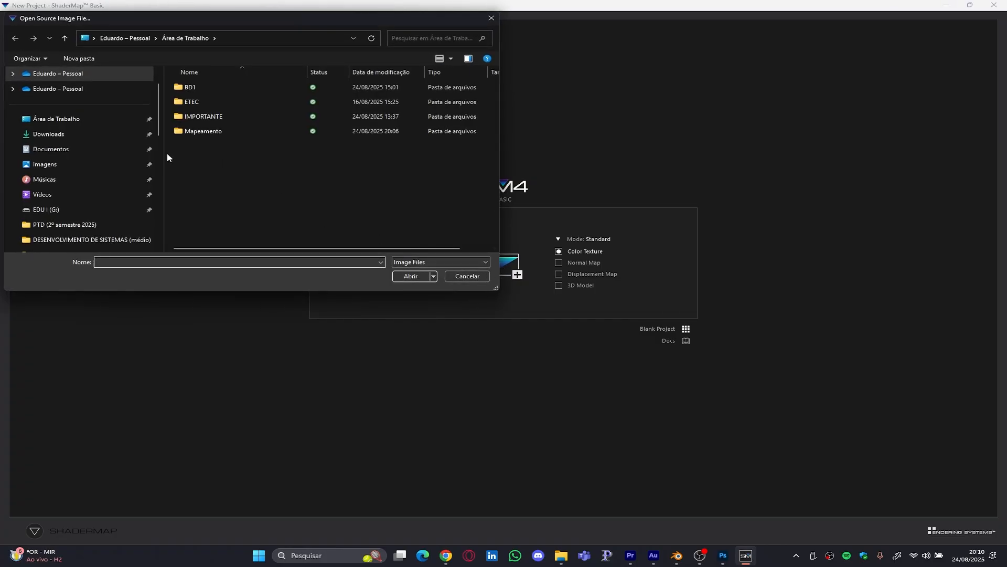
click(77, 120)
double_click(212, 131)
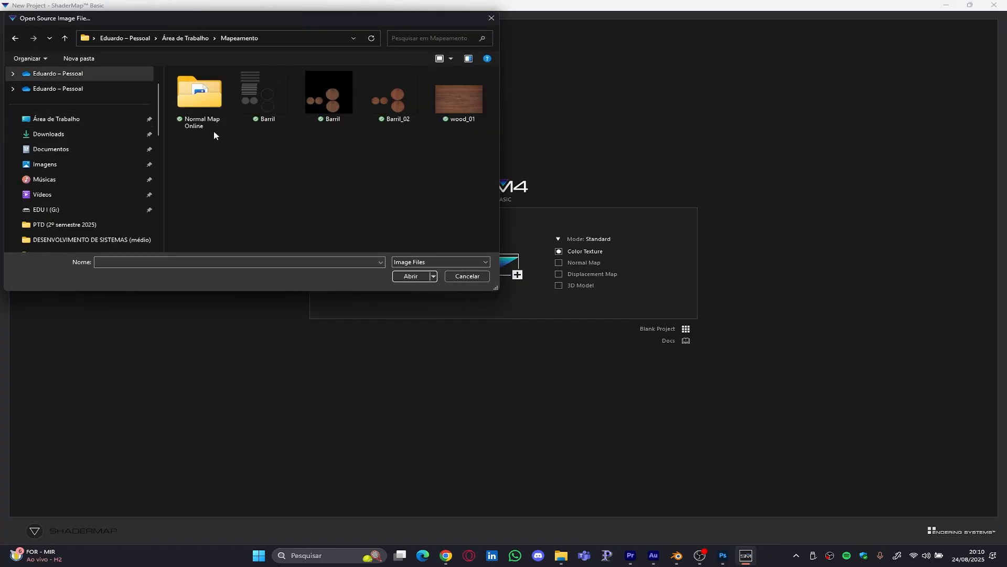
double_click(332, 96)
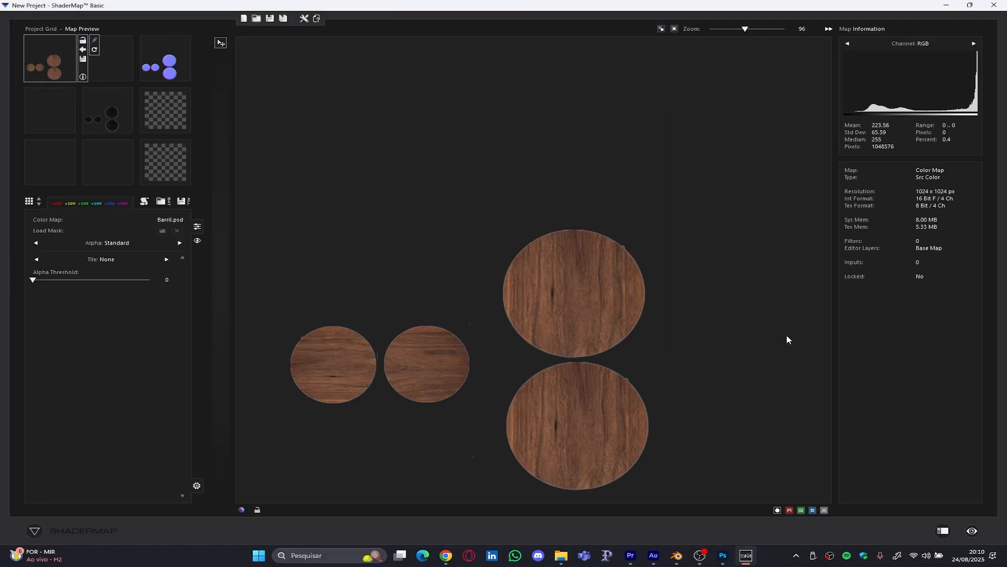
- Preview the barrel material in the Material Visualizer and save all maps that have an output file
key(v)
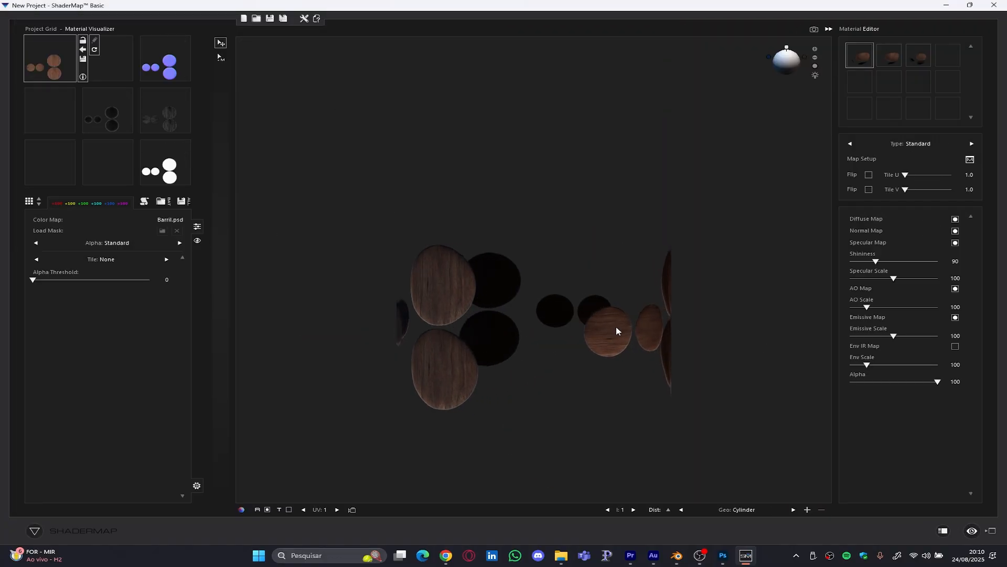
drag(629, 349, 475, 244)
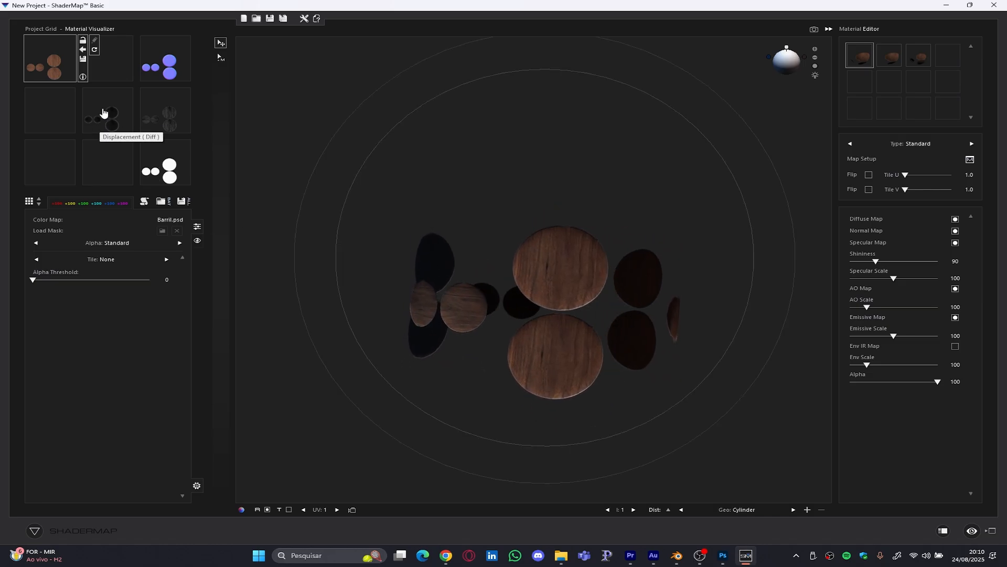
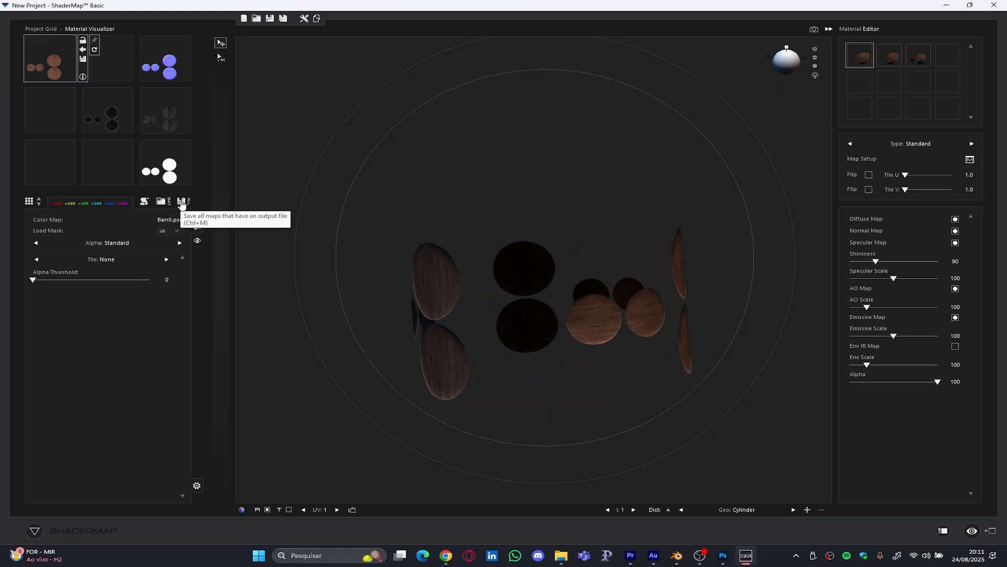
click(182, 203)
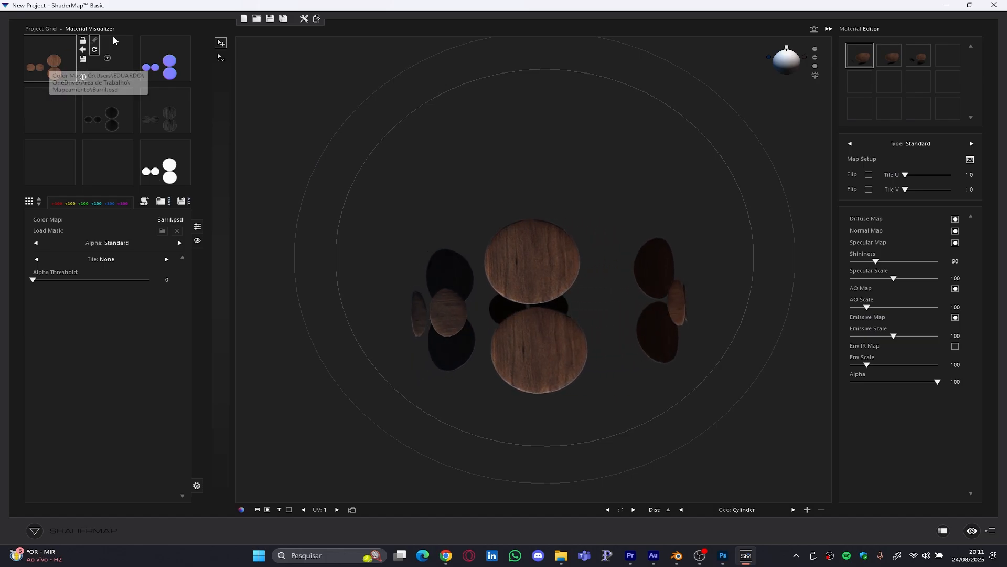
- Switch to the Normal Map Online window in File Explorer and go back to the Mapeamento folder holding the saved maps
mouse_move(566, 561)
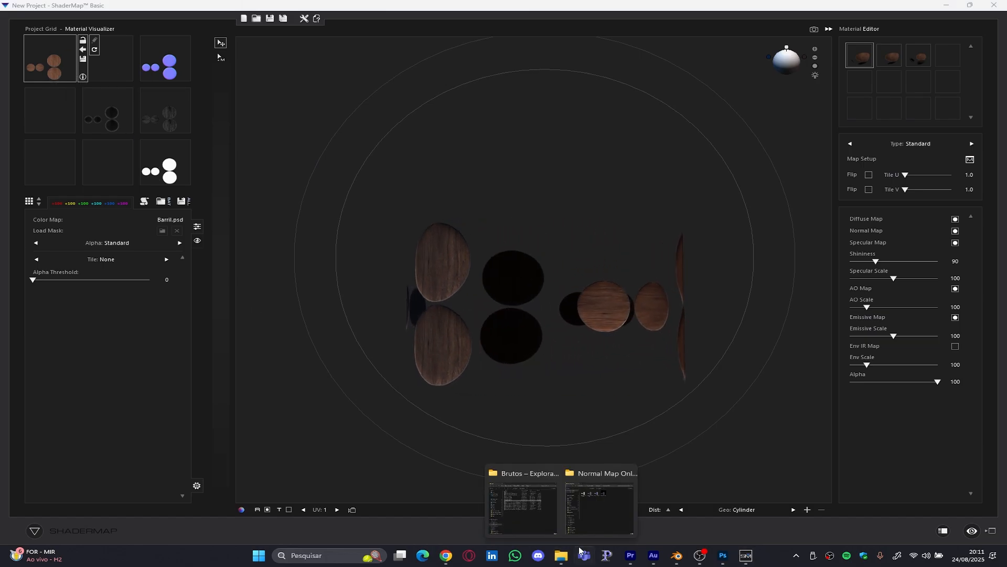
click(603, 505)
drag(816, 93, 625, 85)
key(alt+Left)
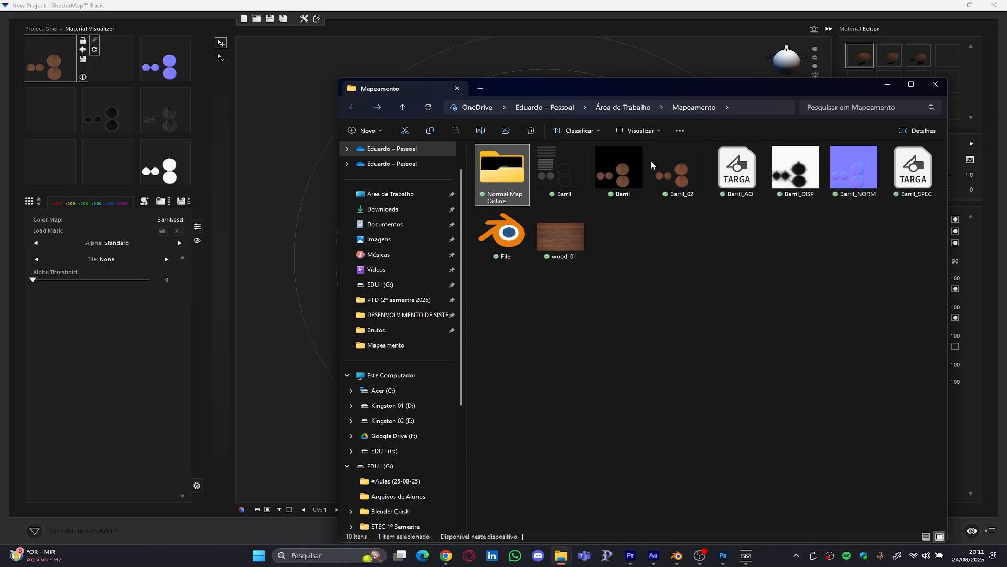
drag(678, 94, 631, 84)
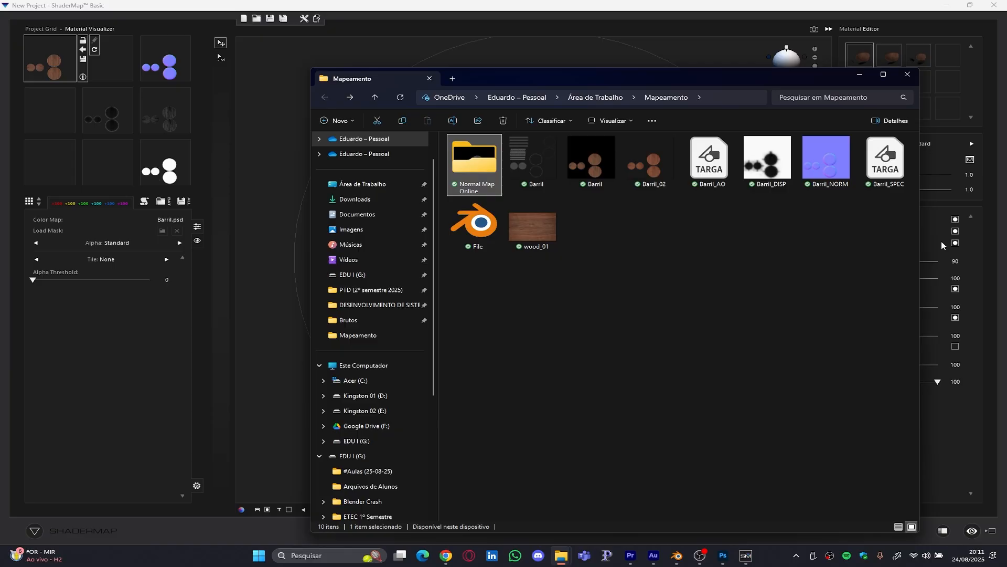
- Rename the Barril_02 image in the Mapeamento folder as Barril_Albedo
click(593, 166)
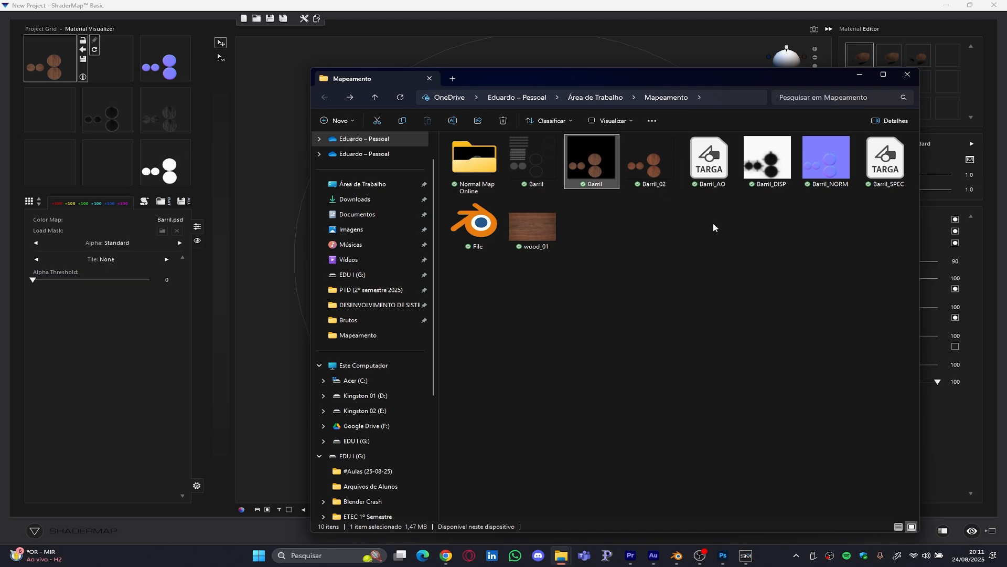
click(656, 168)
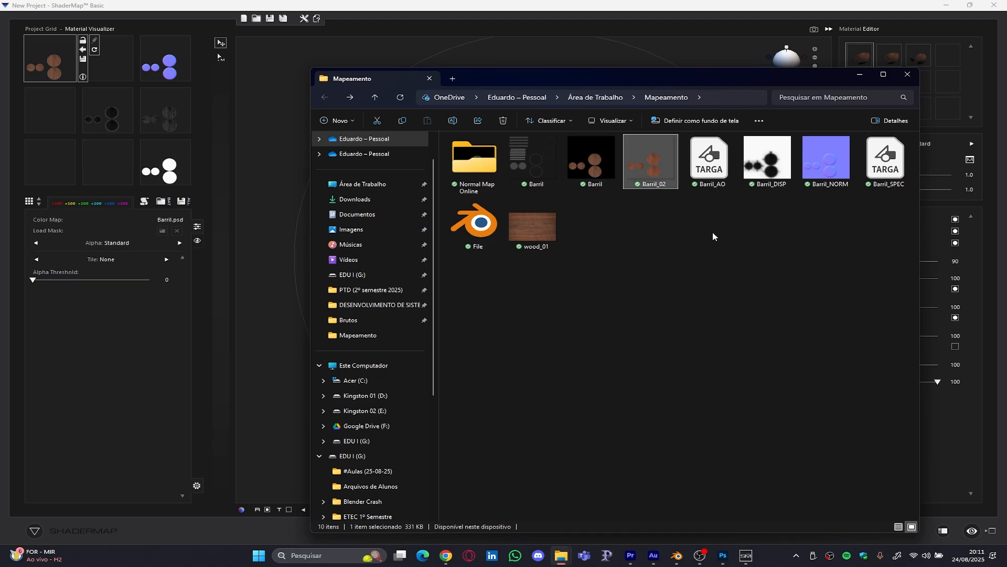
key(F2)
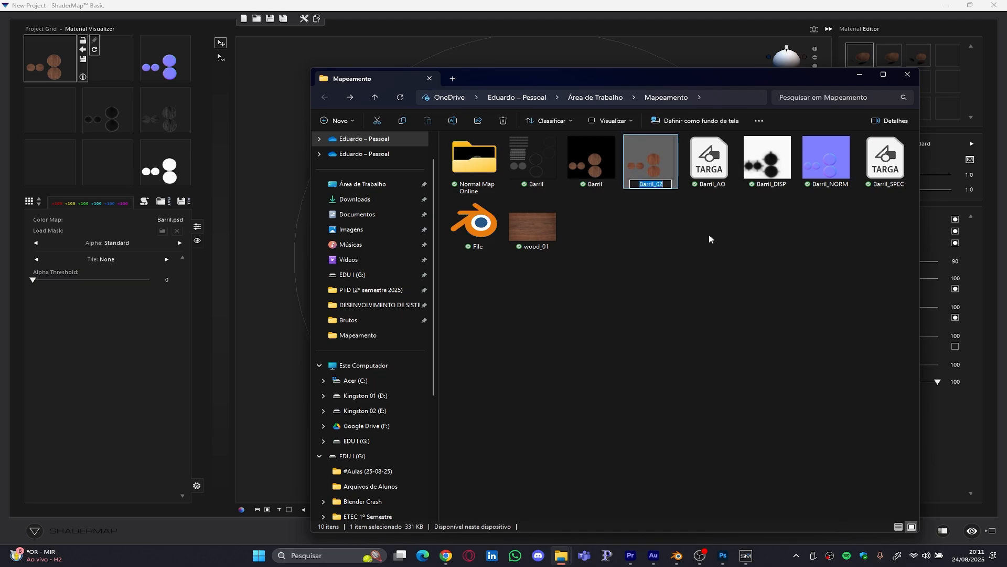
text(Albedo)
key(Return)
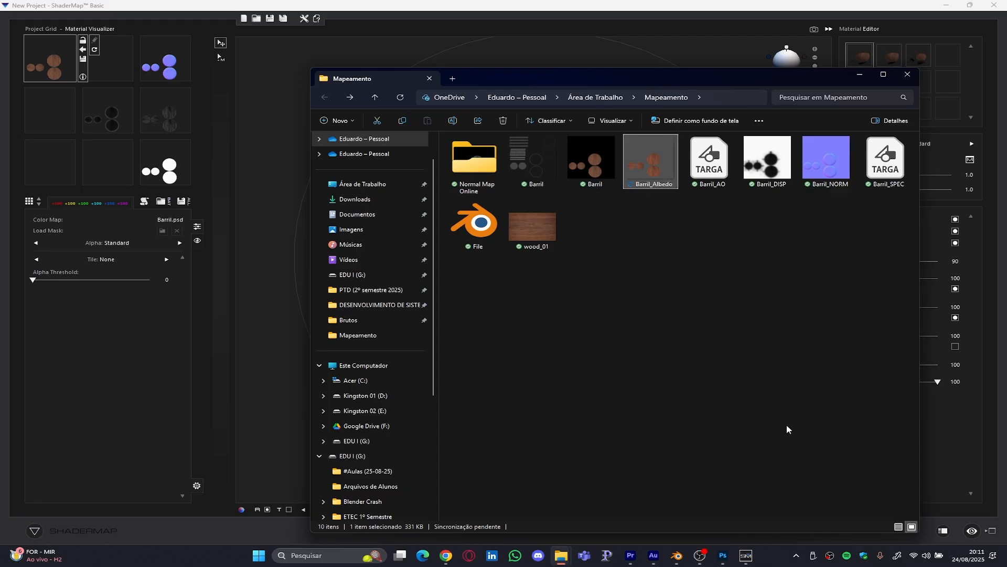
- Minimize ShaderMap and switch back to Blender's shader editor with the barrel material nodes
drag(703, 77, 682, 74)
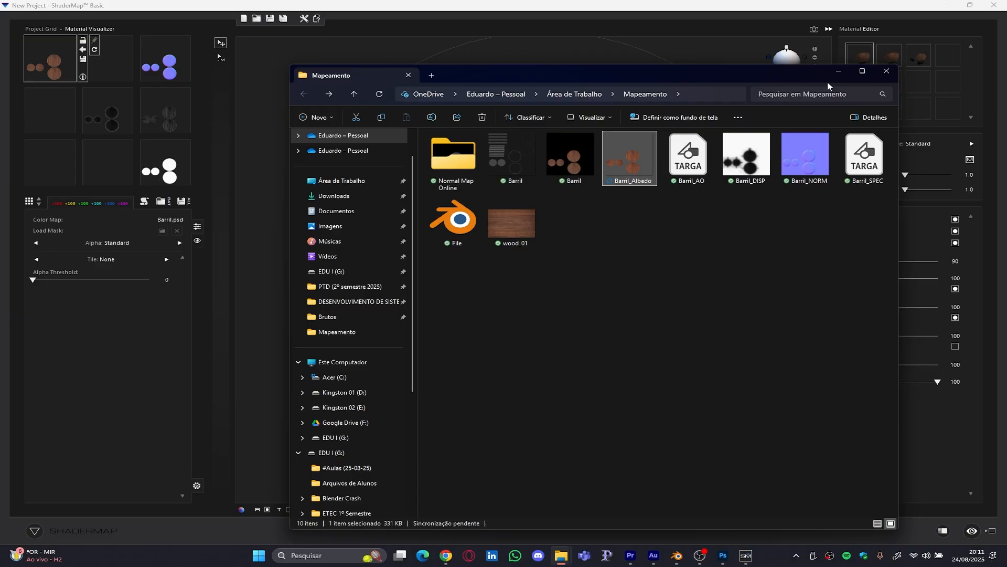
click(276, 383)
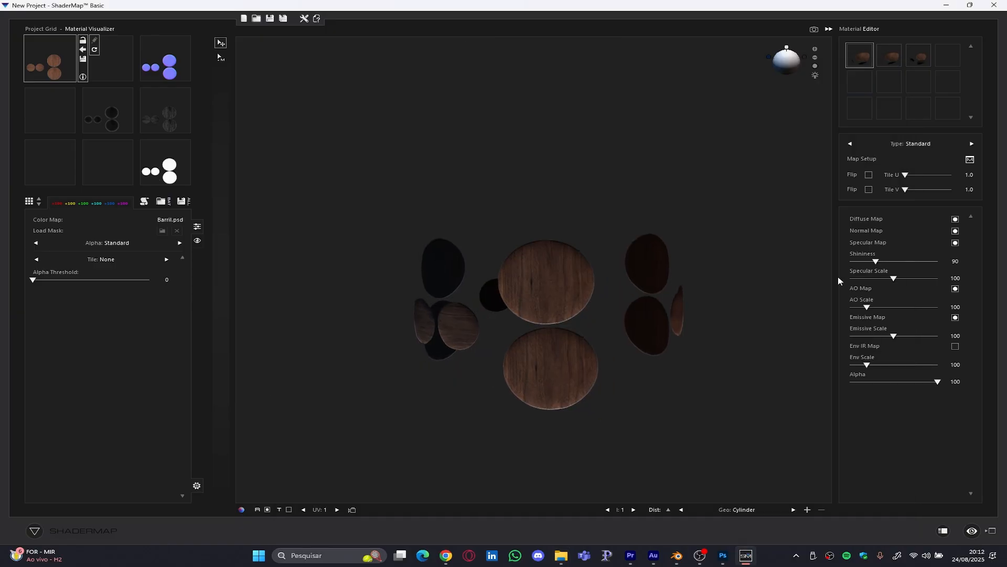
click(946, 5)
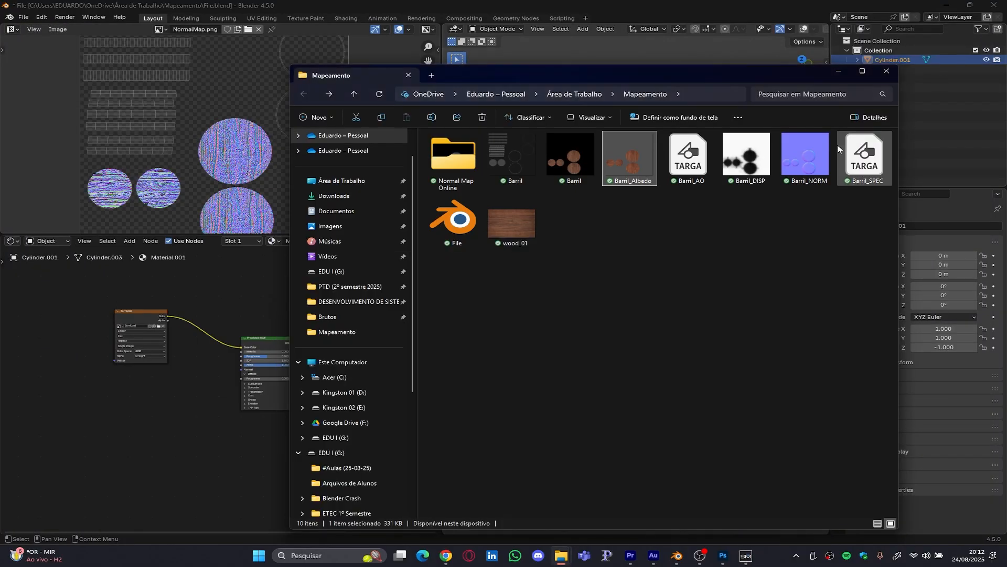
click(230, 470)
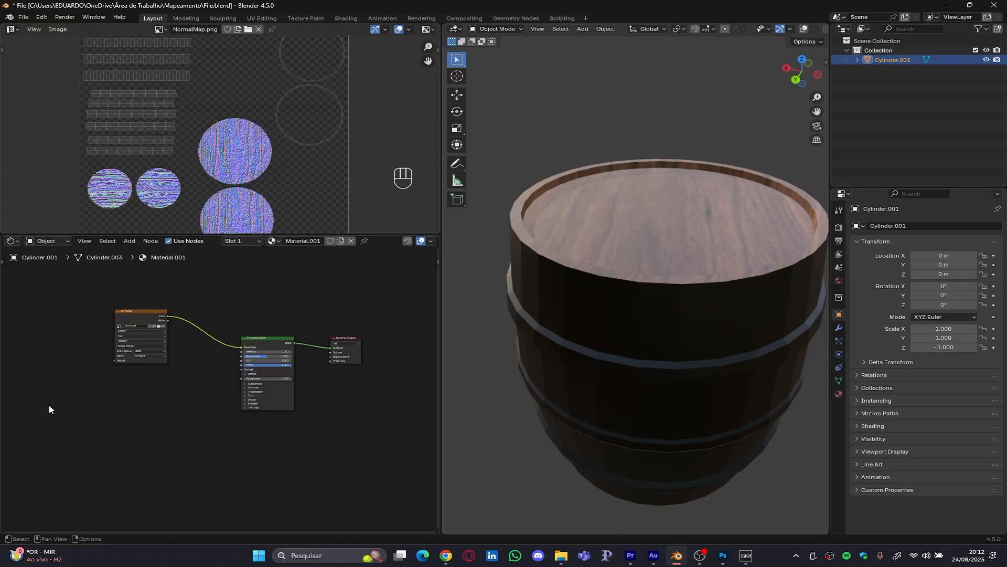
scroll(50, 409, up, 1)
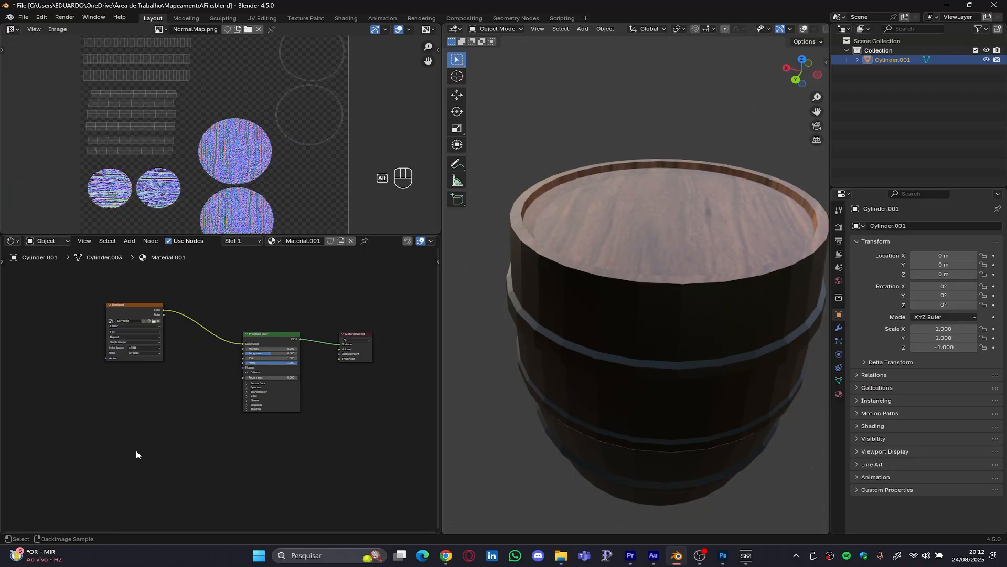
- Add a Geometry node with the True Normal output and connect it to the Principled BSDF's Normal input
scroll(141, 457, up, 3)
shift+middle_drag(141, 457, 235, 477)
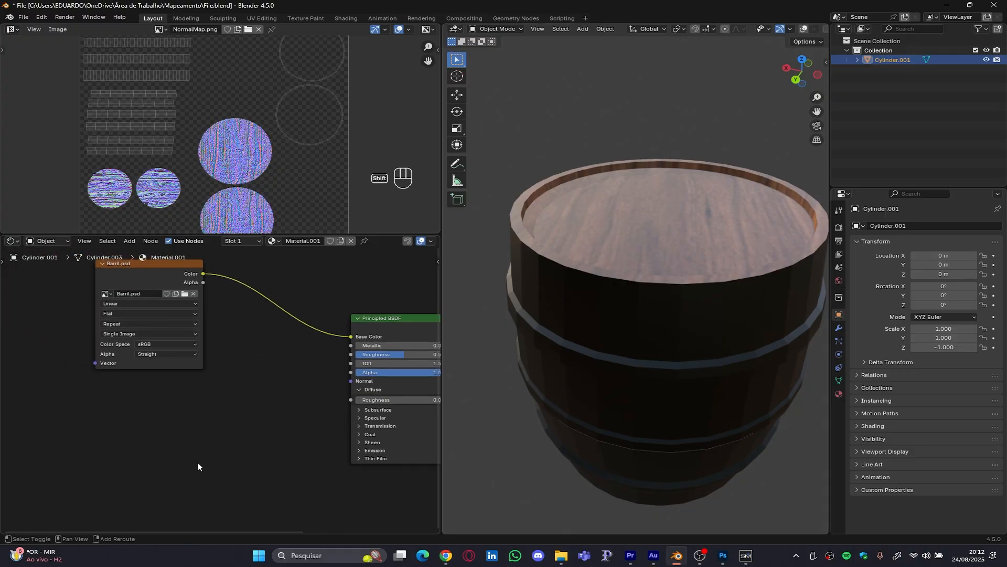
shift+middle_drag(190, 500, 188, 464)
key(shift+a)
mouse_move(181, 474)
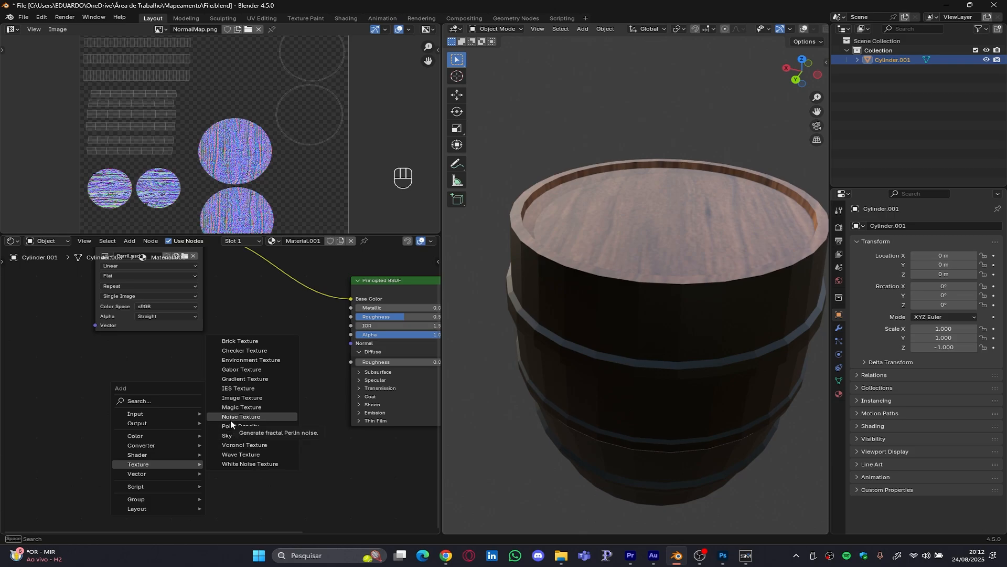
click(147, 400)
text(nor)
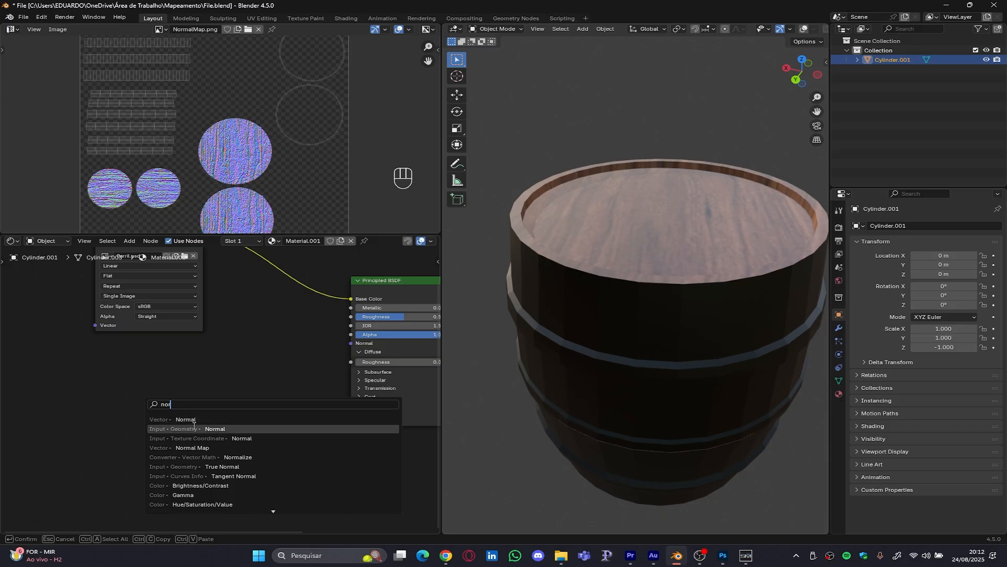
click(204, 466)
click(180, 365)
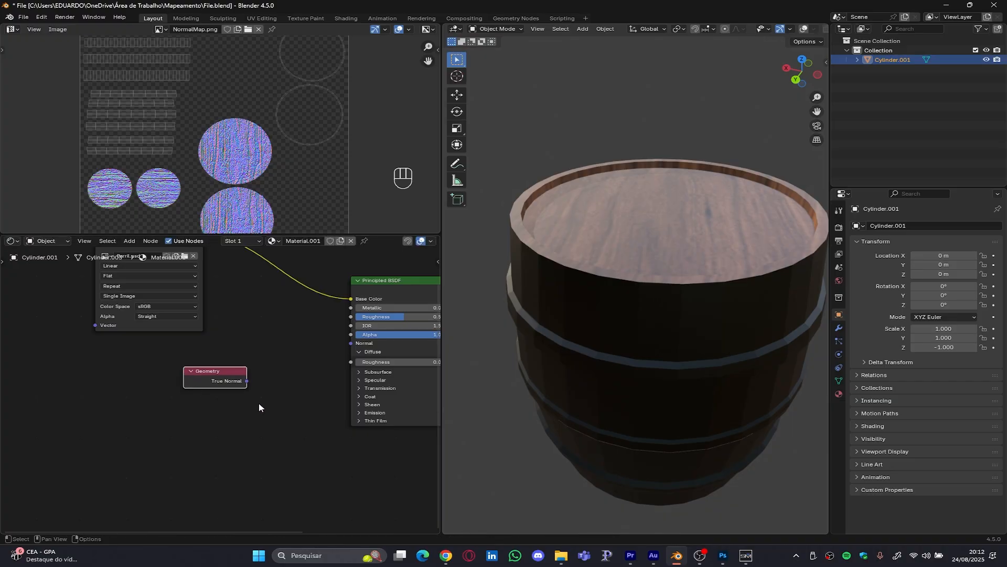
drag(246, 382, 351, 343)
middle_drag(248, 389, 300, 424)
- Duplicate the Barril.psd image texture node, connect its Color output to the Normal input in place of the Geometry node, and delete that node
click(203, 272)
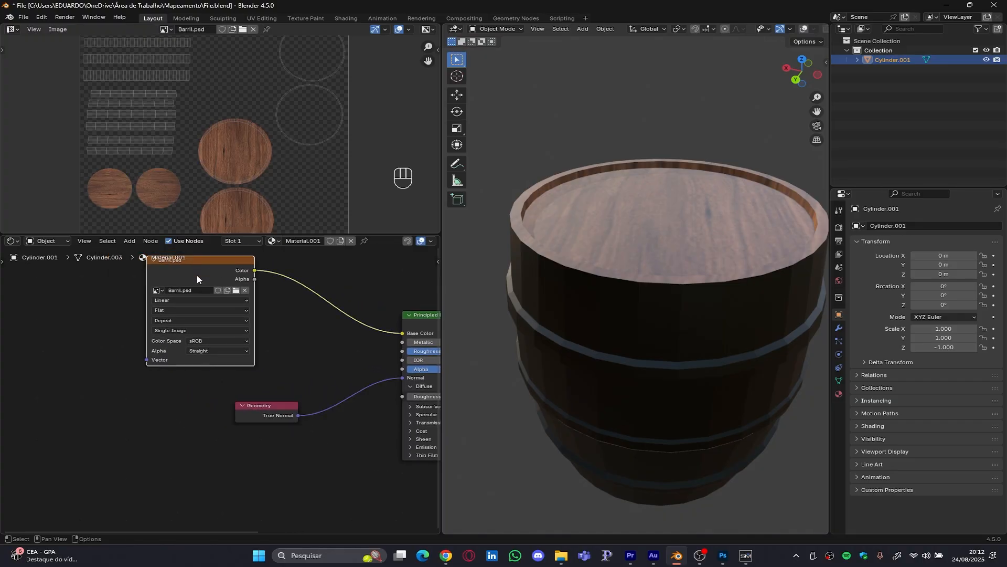
key(shift+d)
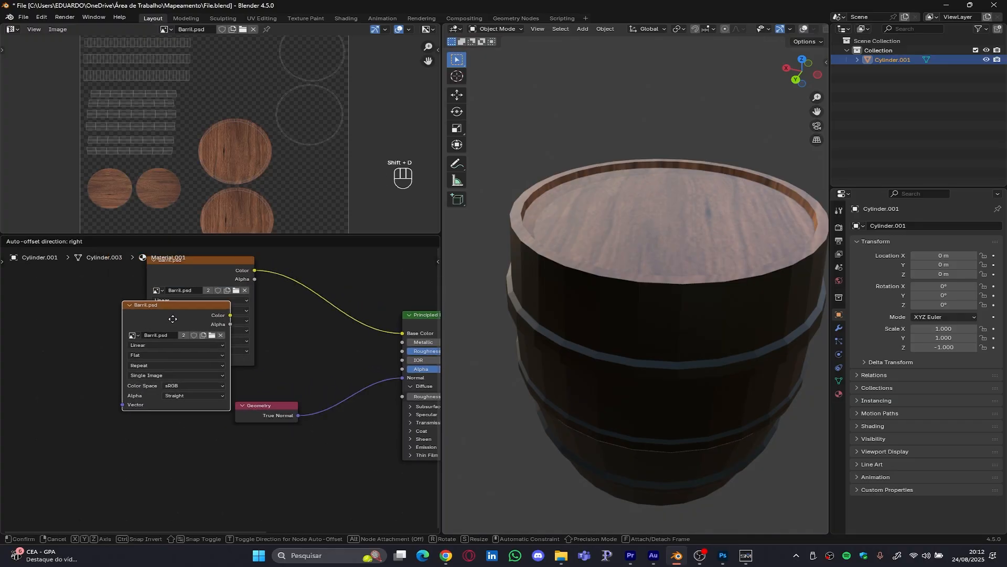
click(133, 399)
mouse_move(191, 397)
mouse_down()
mouse_move(225, 408)
mouse_move(407, 375)
mouse_up()
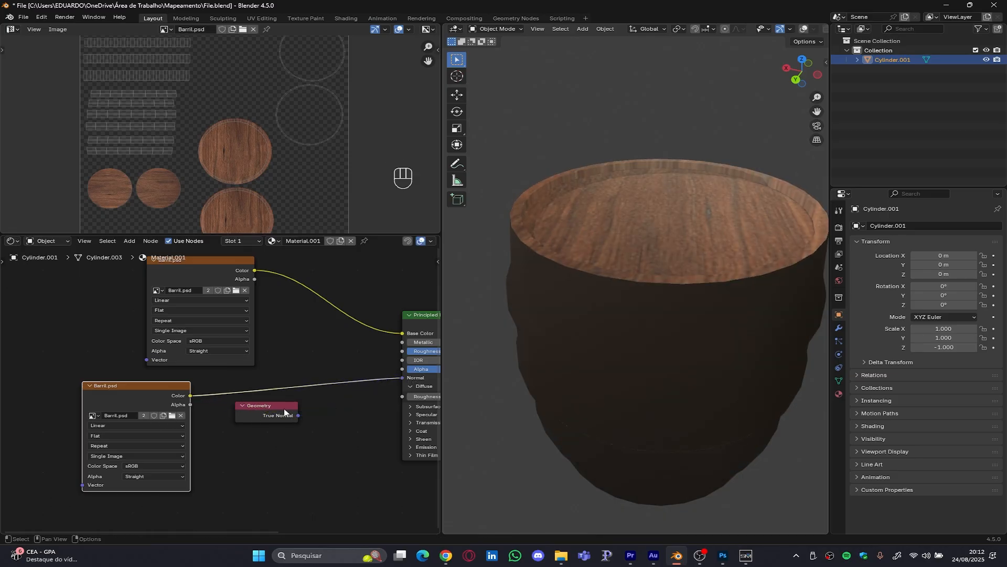
click(285, 409)
key(Delete)
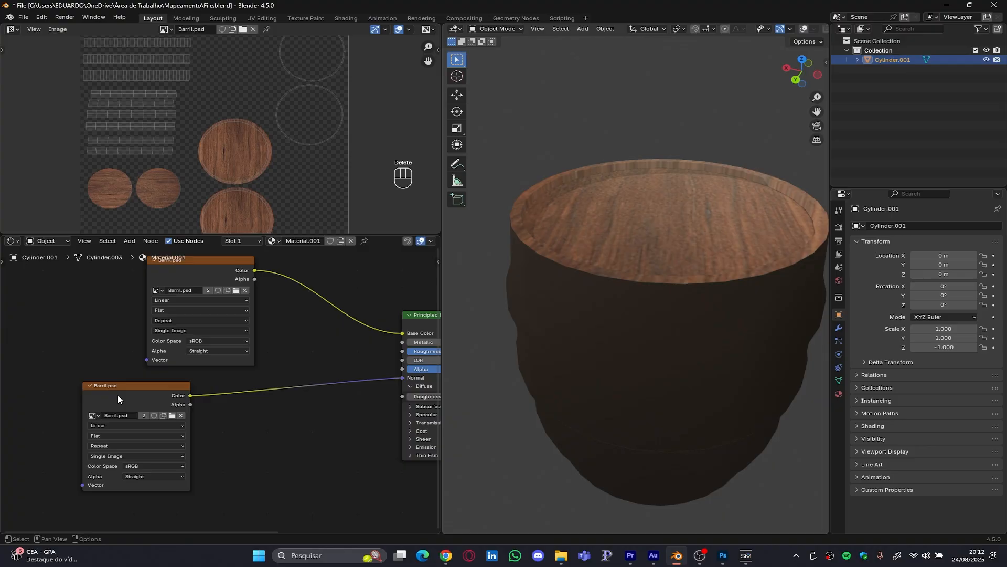
drag(118, 399, 188, 399)
- Load Barril_NORM.png into the duplicated image texture node and inspect the barrel
click(244, 416)
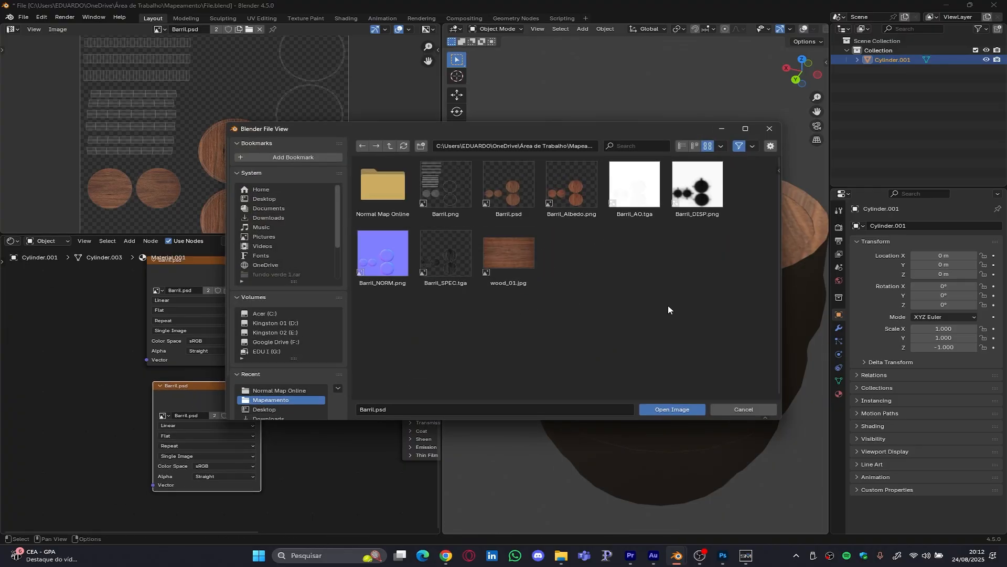
double_click(400, 256)
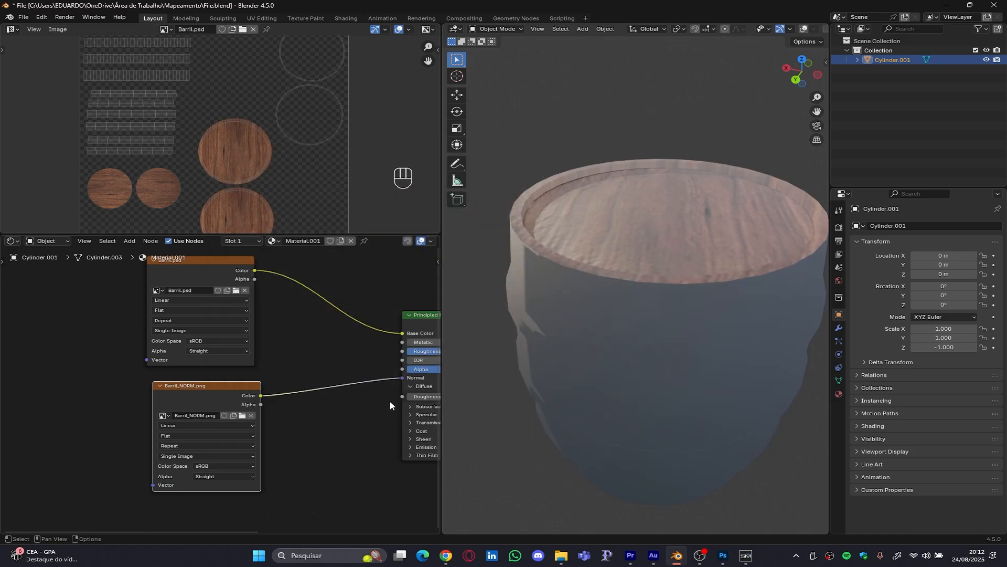
middle_drag(568, 375, 709, 254)
scroll(710, 251, down, 4)
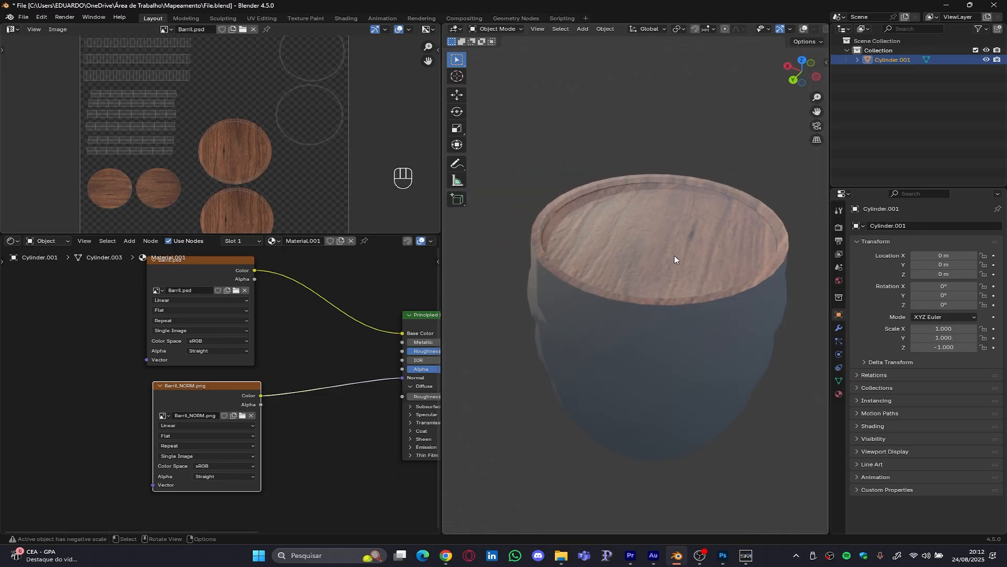
- Move the normal map texture node closer to the shader and set the Principled BSDF's Diffuse Roughness to 0.405
drag(192, 389, 238, 404)
middle_drag(321, 413, 237, 384)
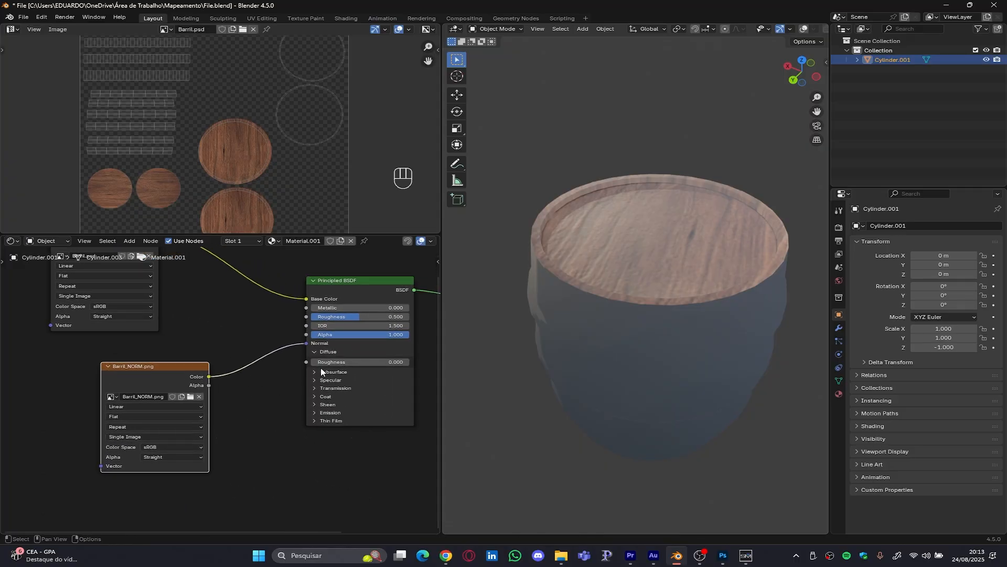
drag(395, 365, 212, 385)
- Try the Generated source on the Barril_NORM.png node, and restore it to Single Image
click(145, 437)
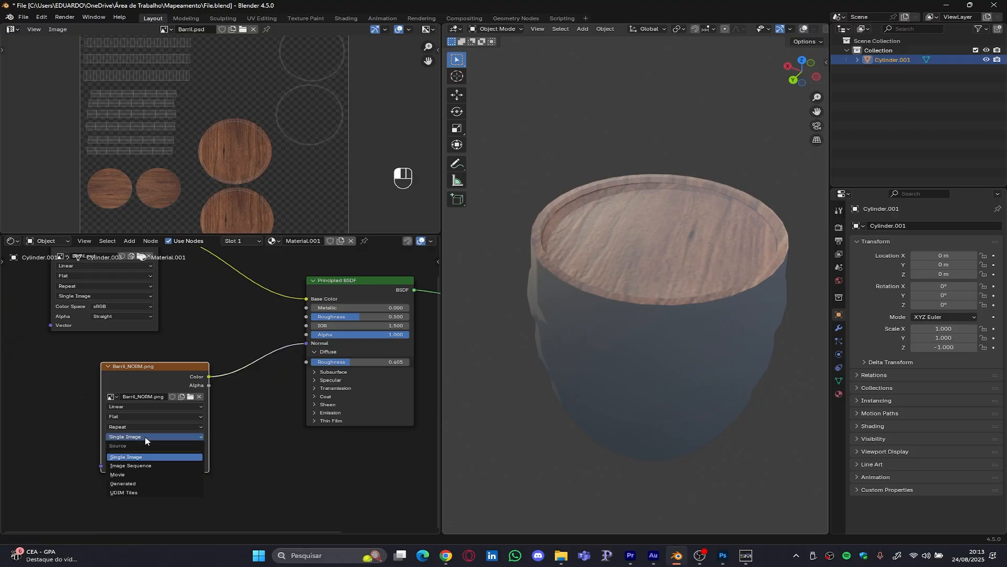
click(138, 483)
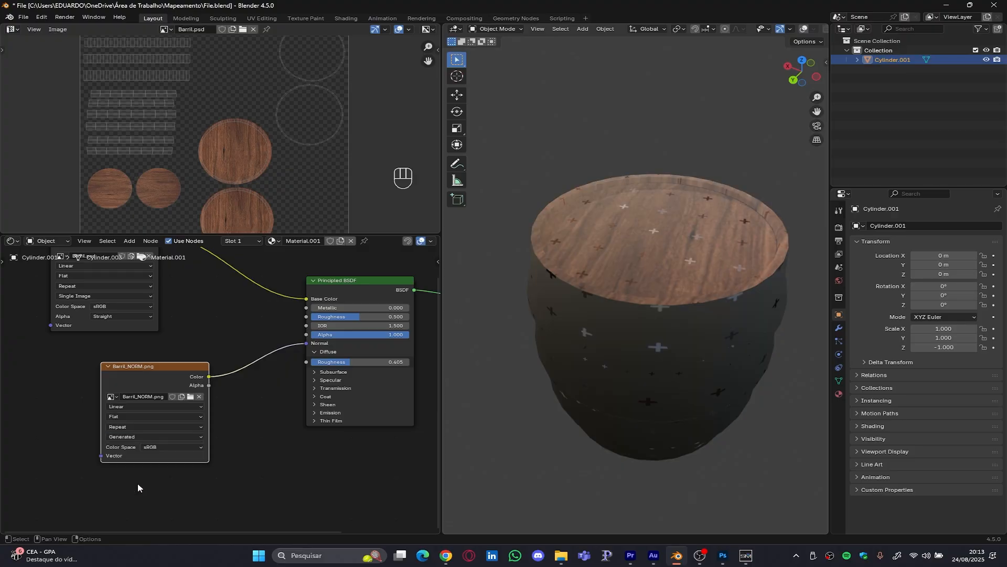
click(132, 437)
click(126, 457)
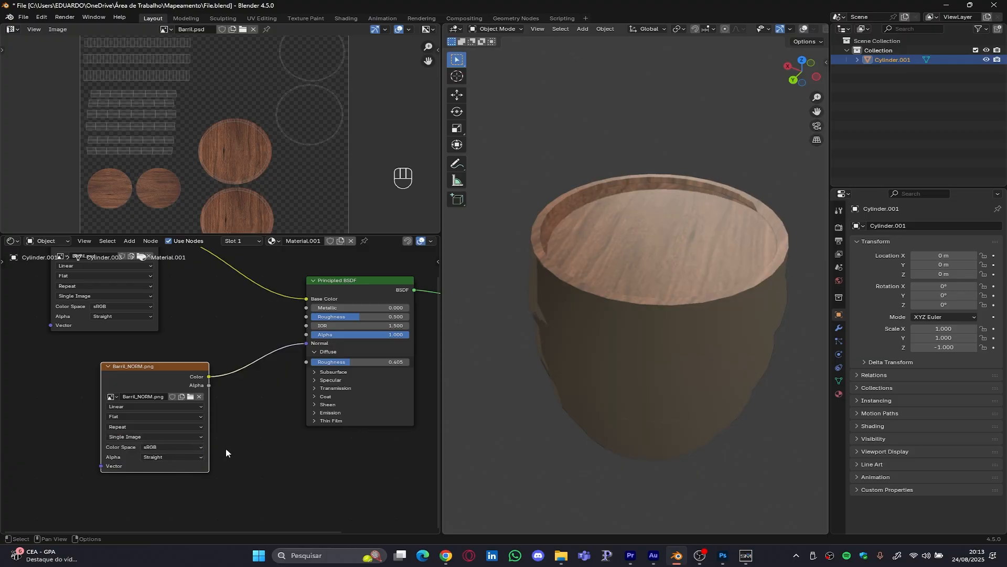
- Set the Barril_NORM.png node's projection to Tube and inspect the barrel lid up close
middle_drag(175, 422, 183, 423)
click(155, 409)
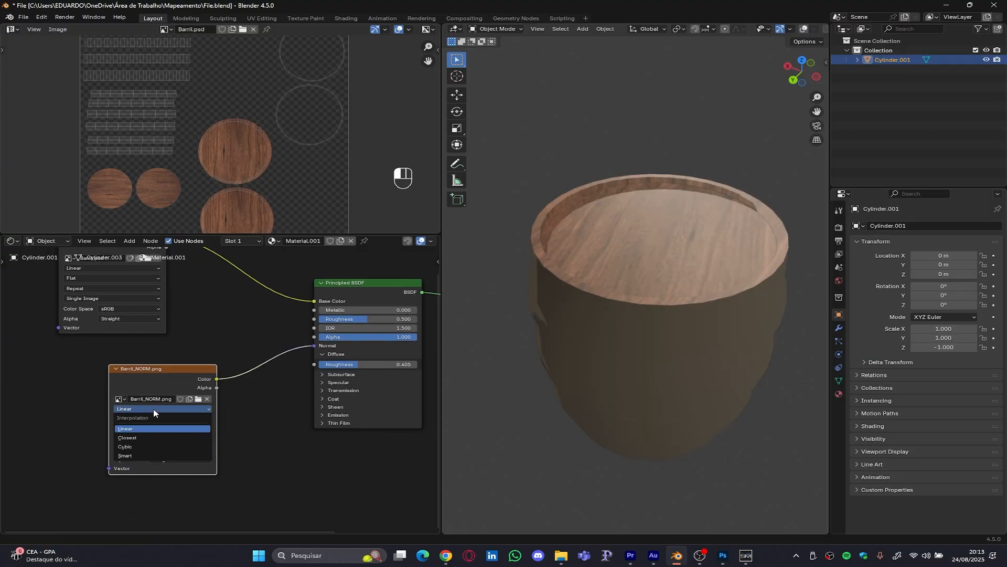
click(154, 411)
click(153, 418)
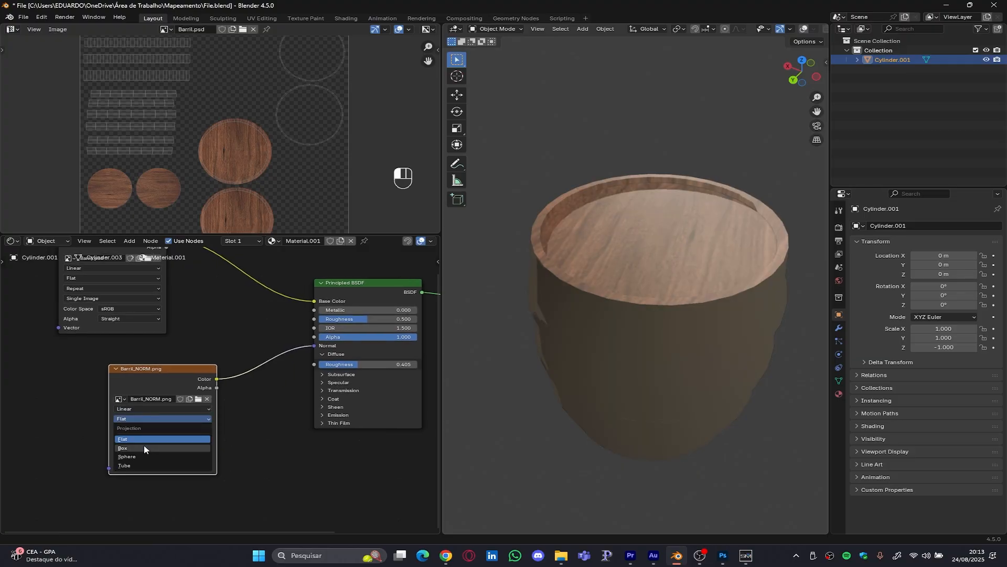
click(137, 470)
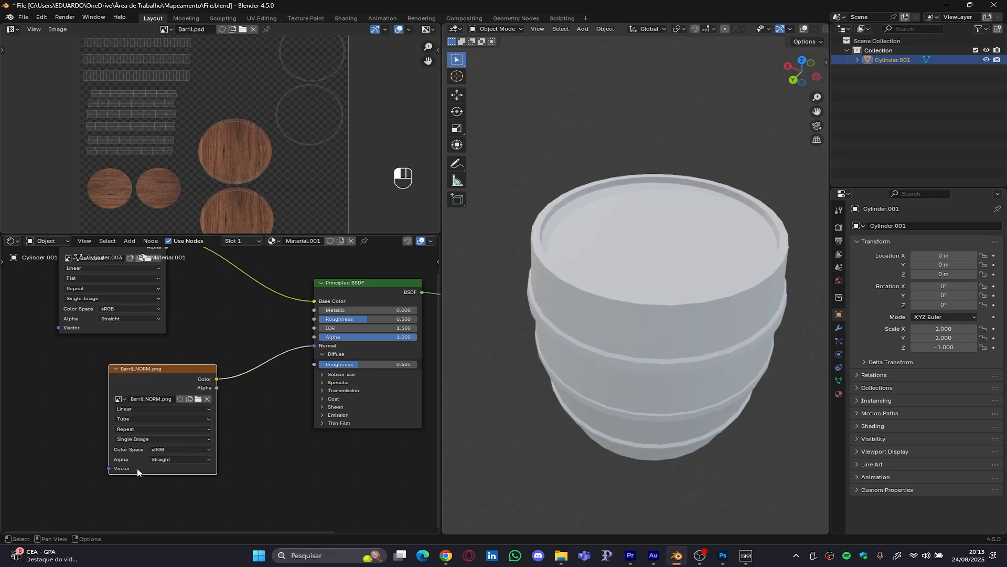
middle_drag(577, 417, 624, 247)
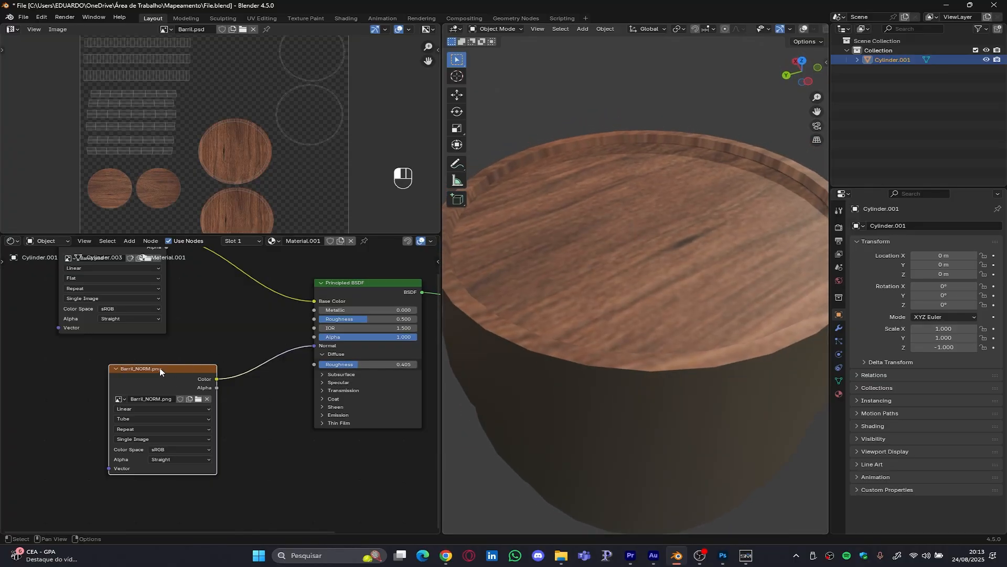
- Reroute the Barril_NORM.png Color link from the Normal input to the Roughness input and move the texture node away from the shader
drag(160, 372, 176, 365)
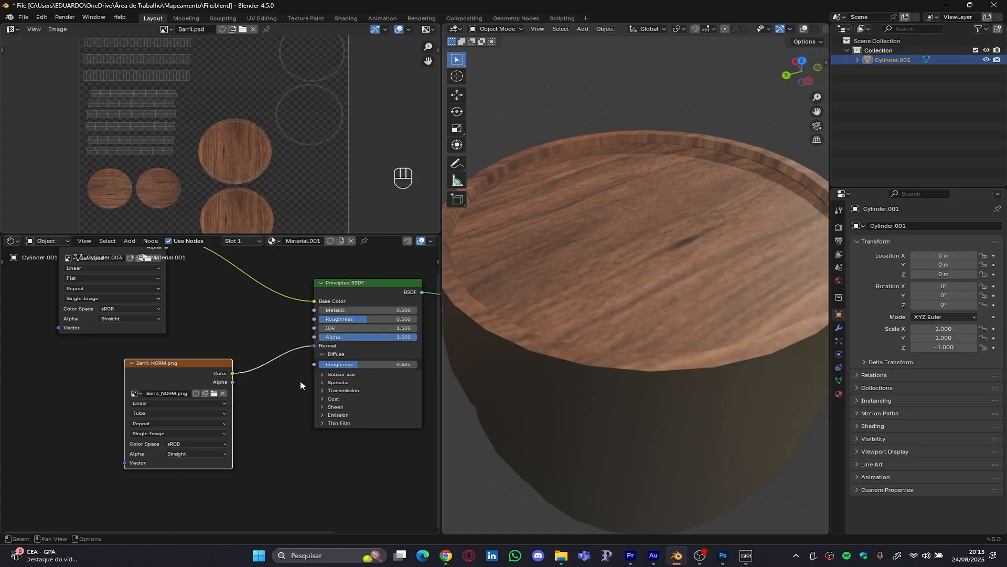
drag(316, 345, 314, 320)
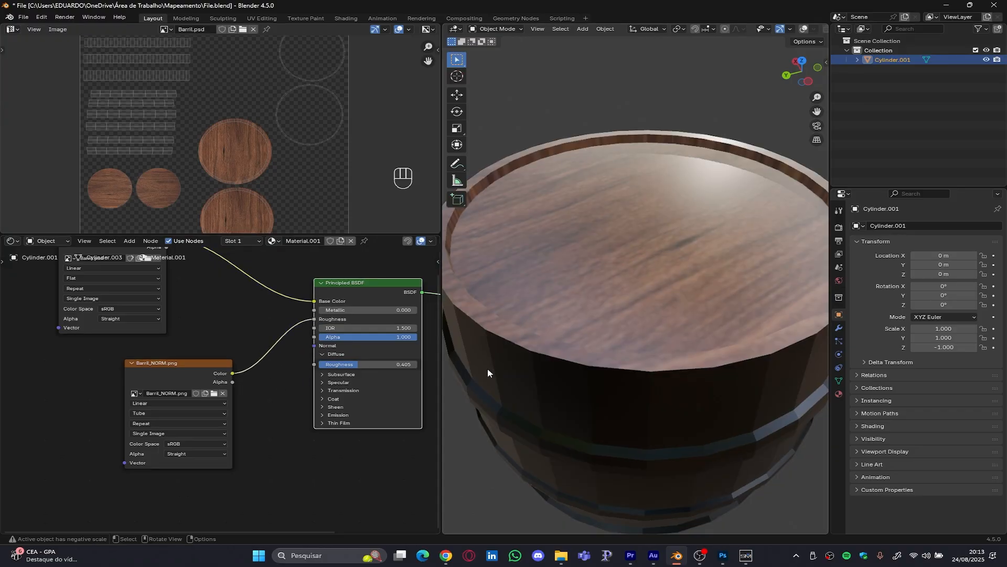
mouse_move(614, 365)
middle_down()
mouse_move(652, 349)
mouse_move(637, 332)
mouse_move(620, 352)
middle_up()
middle_drag(288, 418, 263, 409)
drag(160, 359, 82, 344)
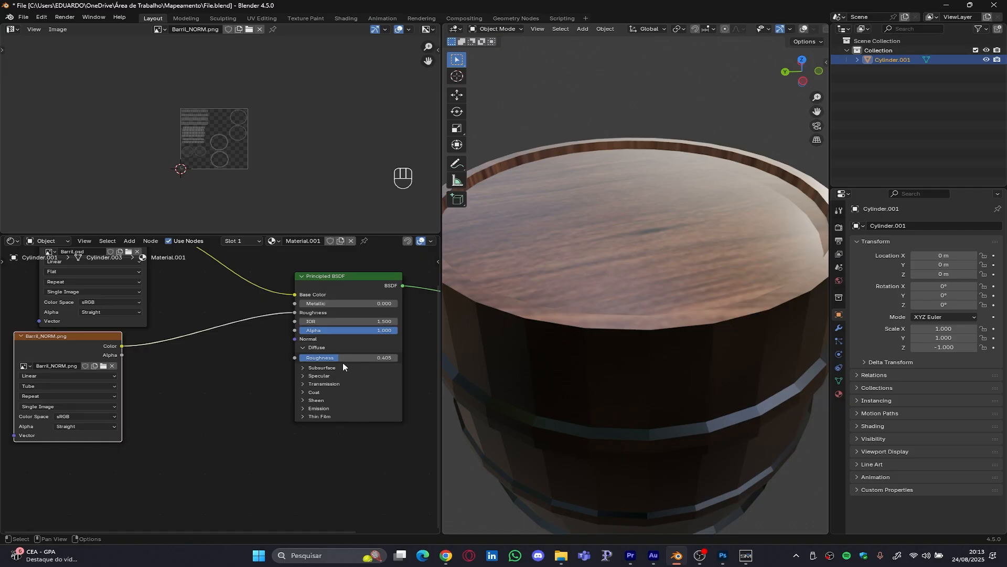
- Examine the Subsurface and Specular settings of the Principled BSDF node
scroll(335, 378, up, 2)
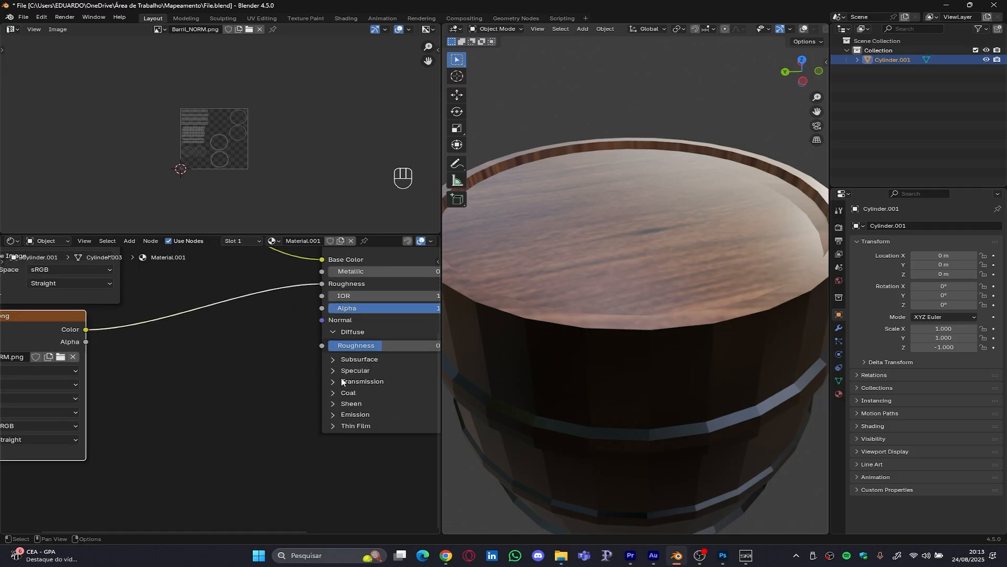
click(334, 360)
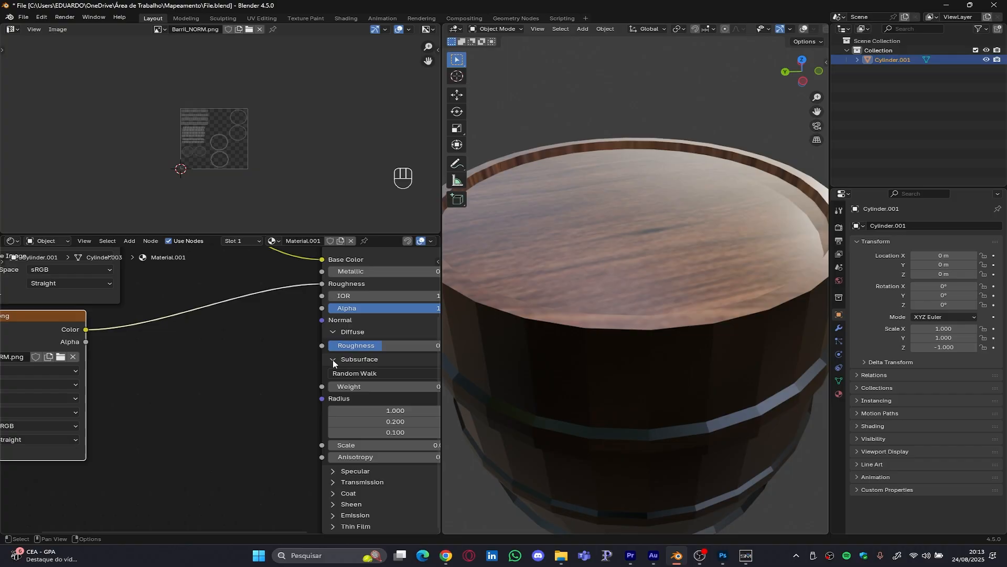
click(334, 360)
click(332, 371)
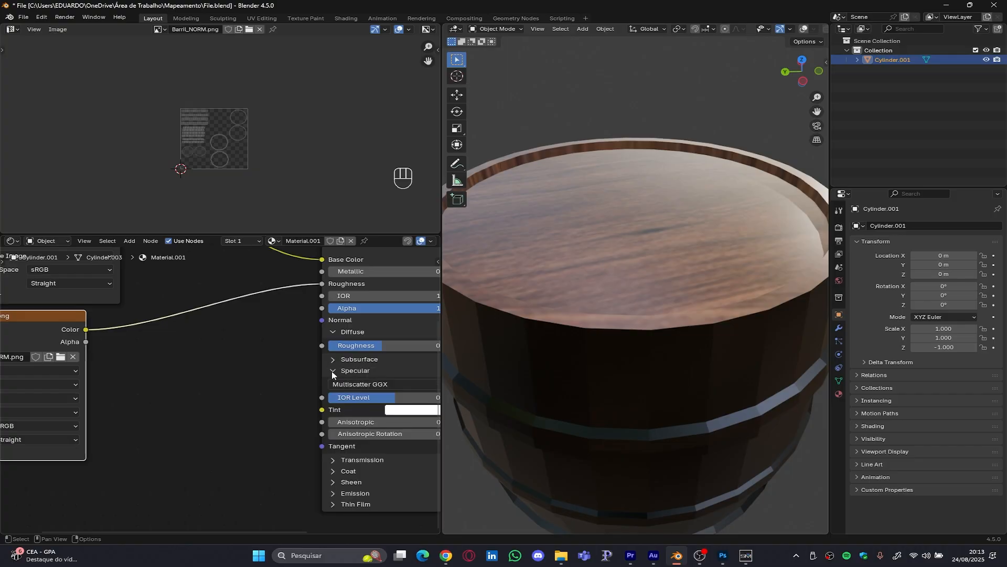
click(332, 370)
middle_drag(293, 394, 245, 415)
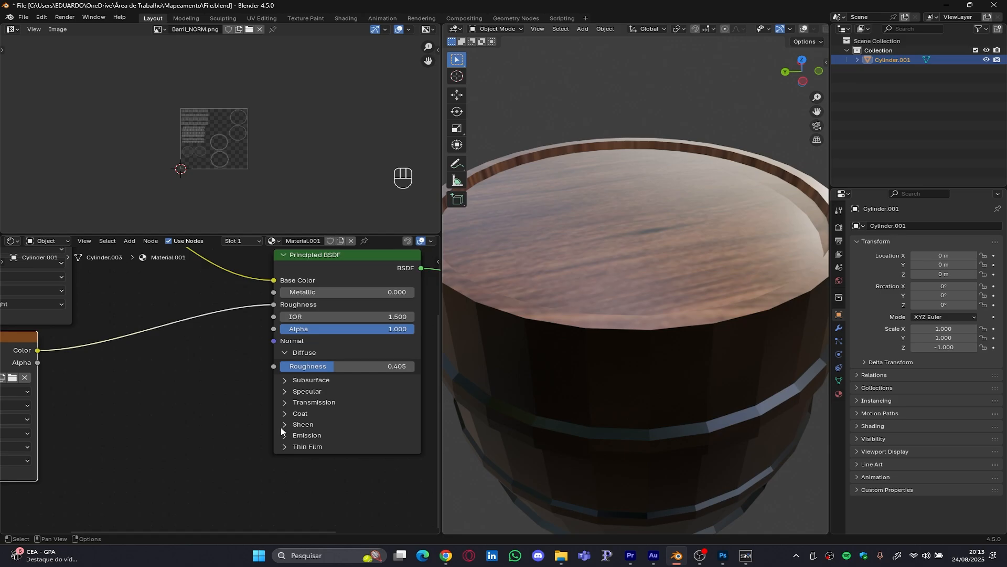
scroll(282, 432, down, 2)
- Arrange the Barril_NORM.png texture node below the Barril.psd node
middle_drag(232, 428, 253, 409)
drag(118, 350, 146, 382)
scroll(322, 425, up, 4)
middle_drag(287, 411, 209, 426)
scroll(249, 397, down, 5)
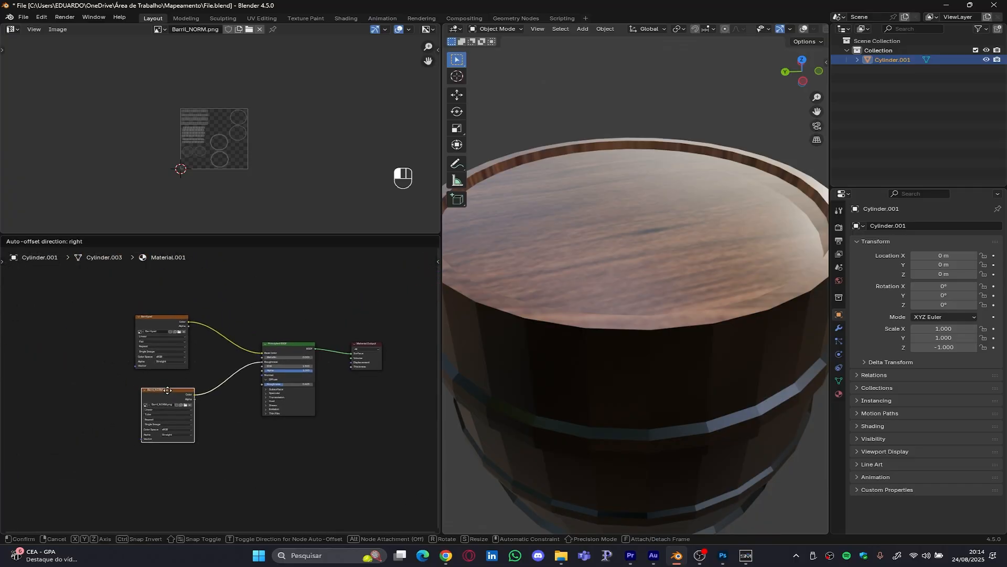
scroll(247, 419, up, 2)
scroll(247, 418, up, 2)
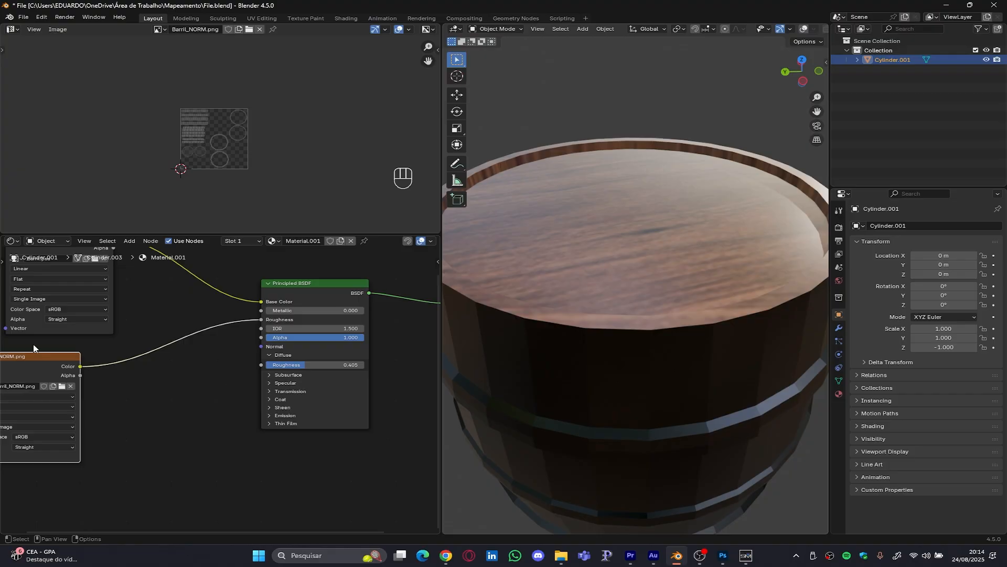
drag(23, 354, 77, 373)
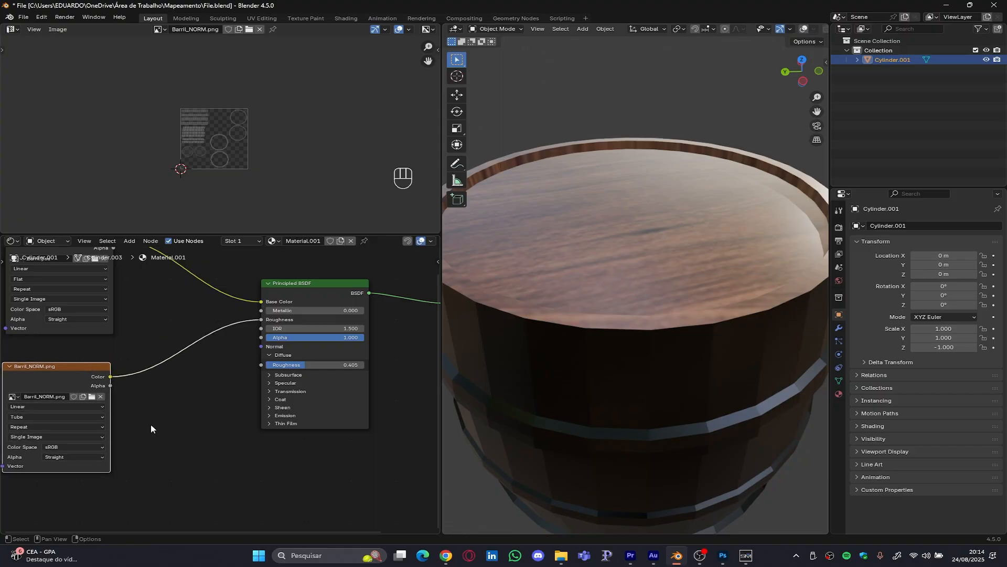
- Delete the Barril.psd and Barril_NORM.png image texture nodes from the barrel material
middle_drag(155, 382, 196, 420)
click(74, 269)
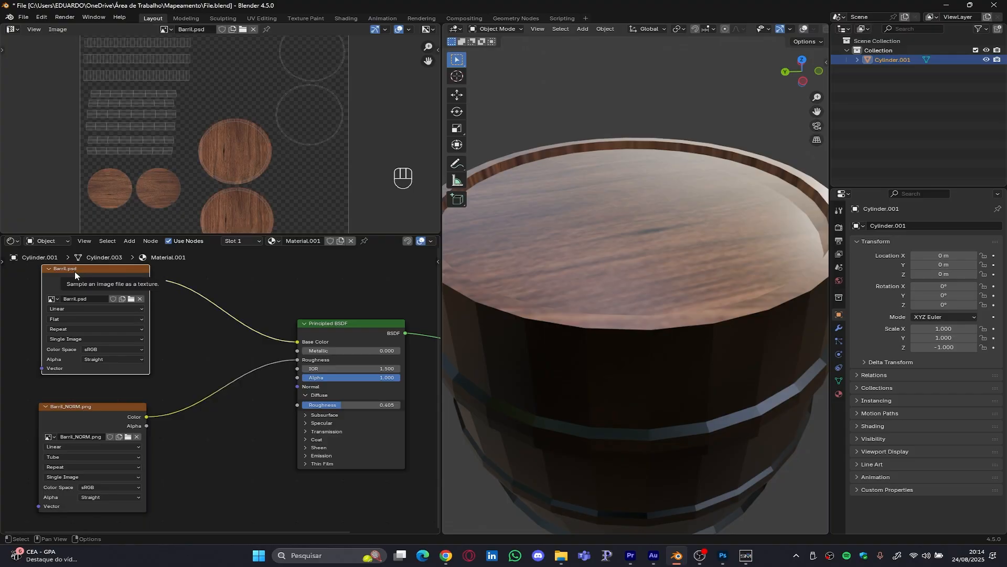
key(Delete)
click(102, 407)
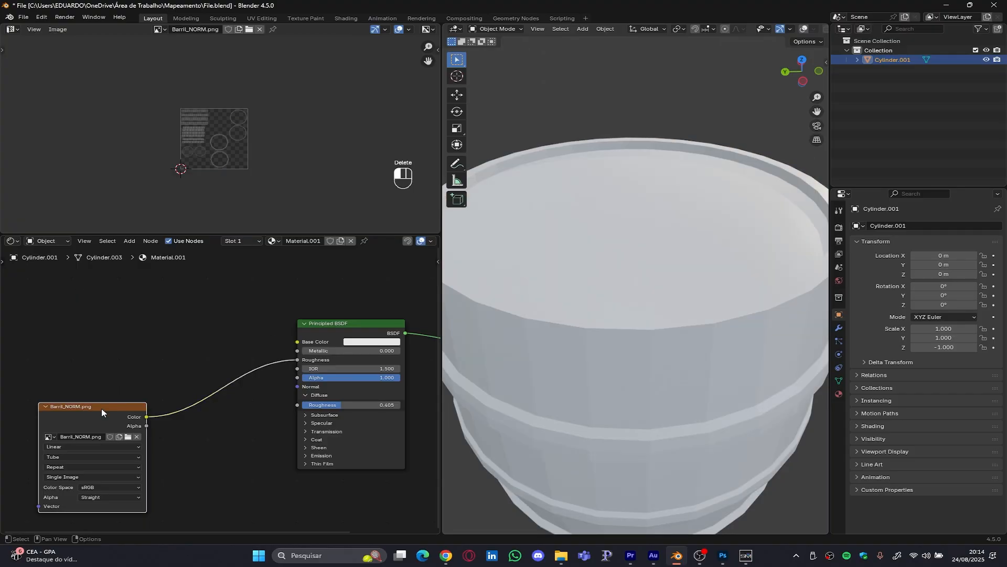
key(Delete)
middle_drag(214, 386, 7, 340)
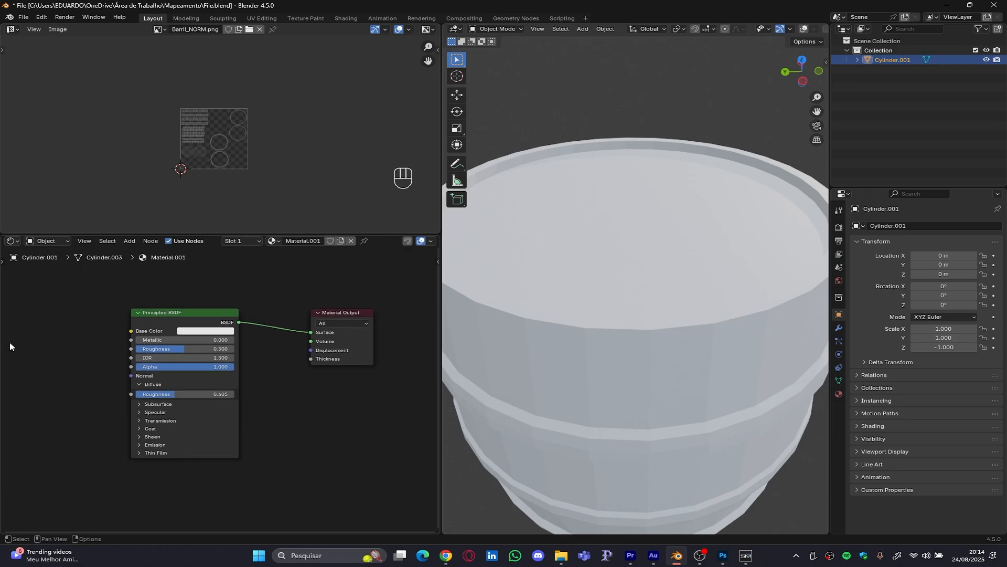